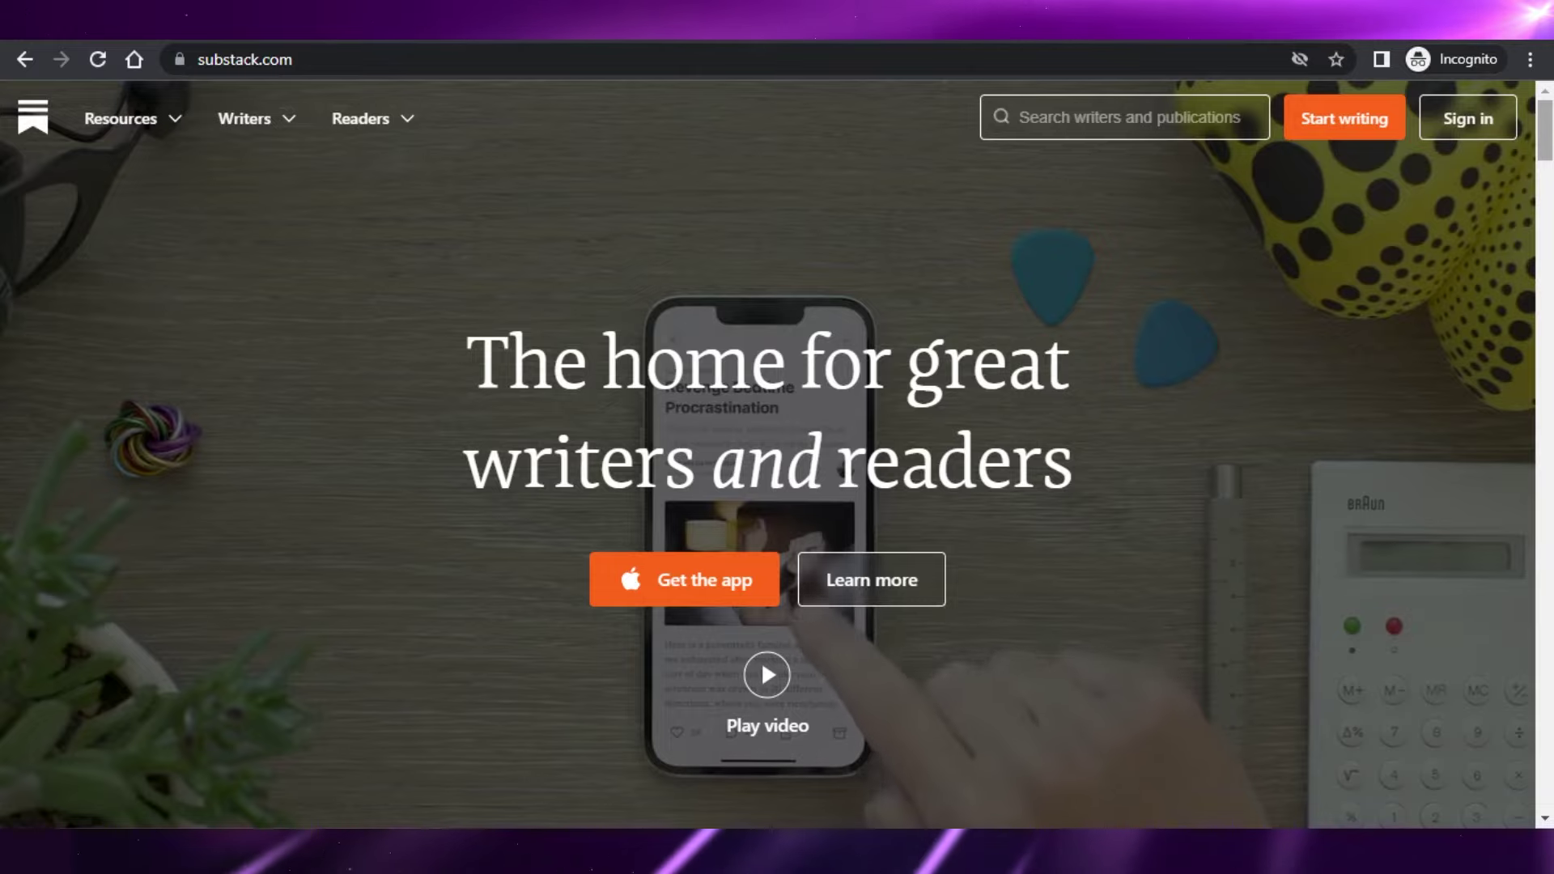
Review the sign-up pages and skip connecting a Twitter account.
scroll(767, 453, "down", 9)
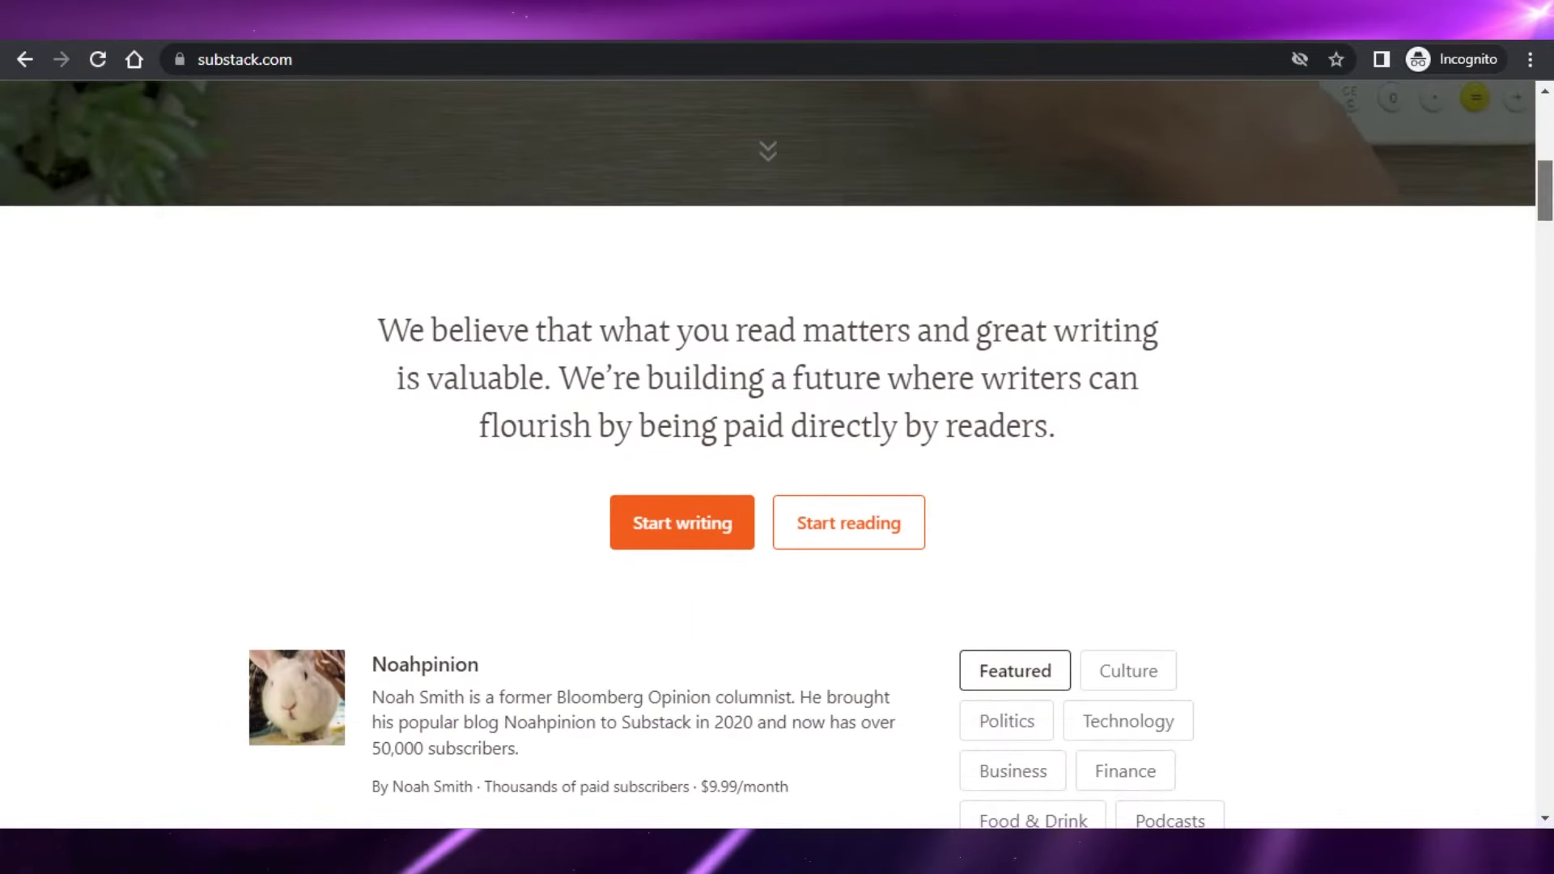
scroll(767, 454, "down", 8)
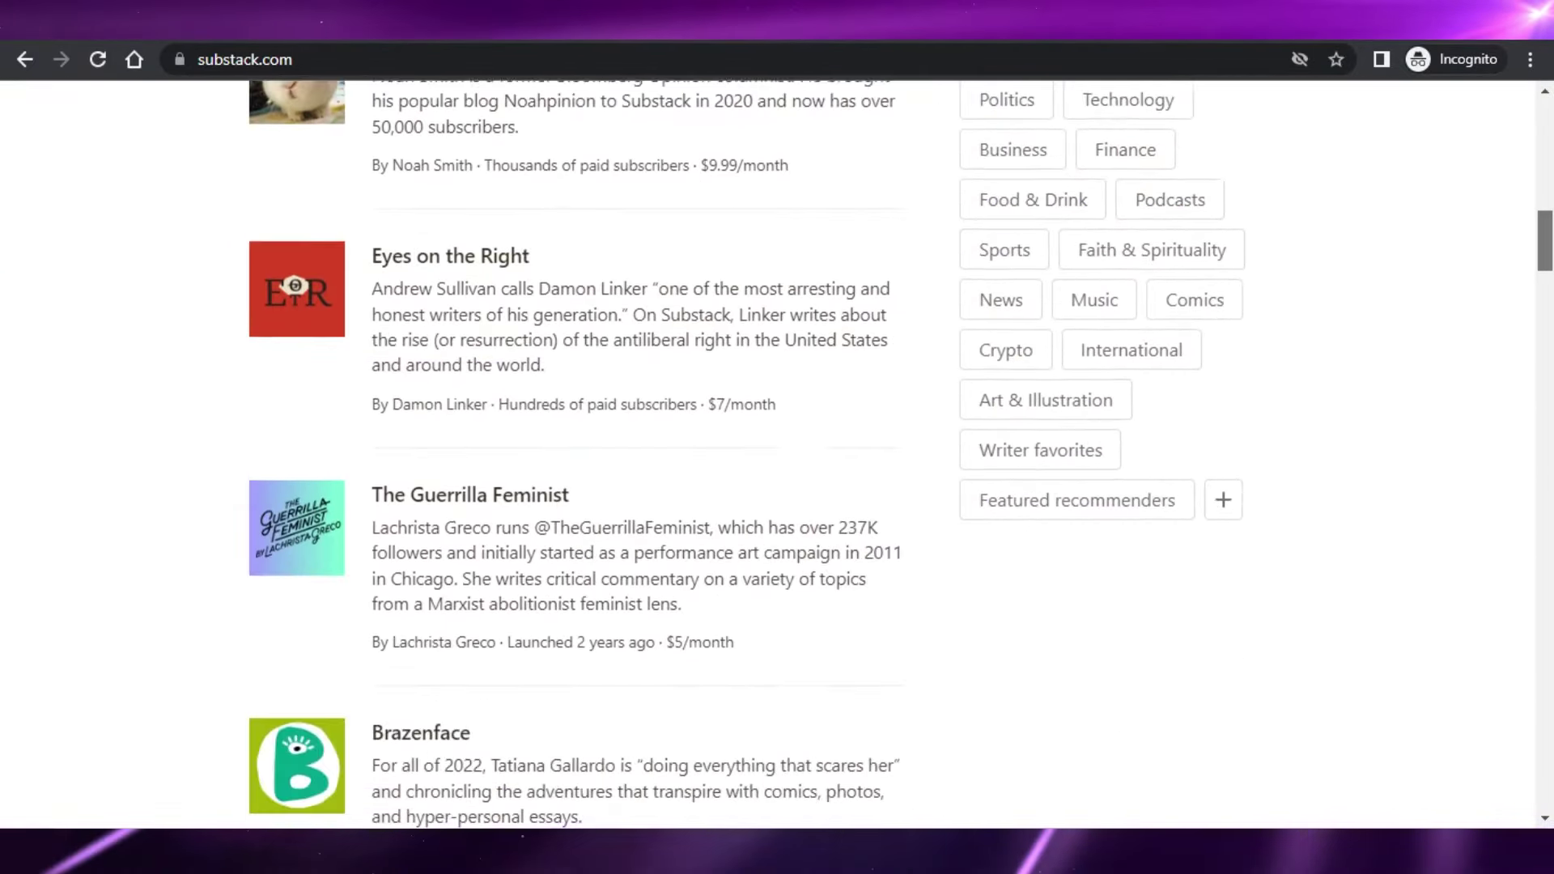
scroll(767, 453, "down", 8)
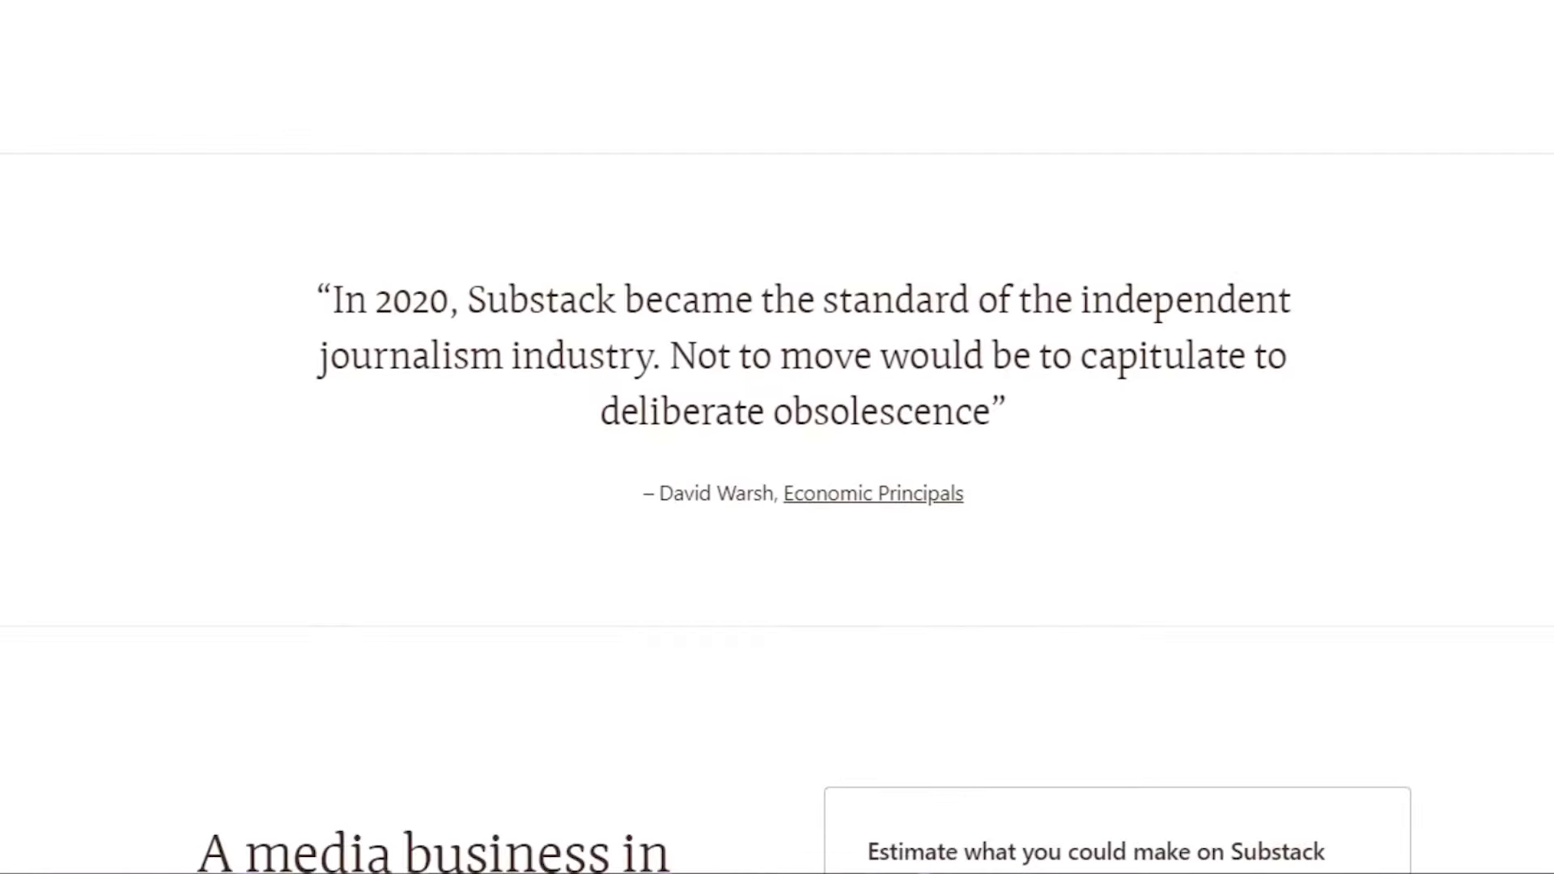
scroll(767, 454, "down", 10)
scroll(777, 437, "up", 15)
scroll(777, 437, "up", 20)
scroll(777, 437, "up", 8)
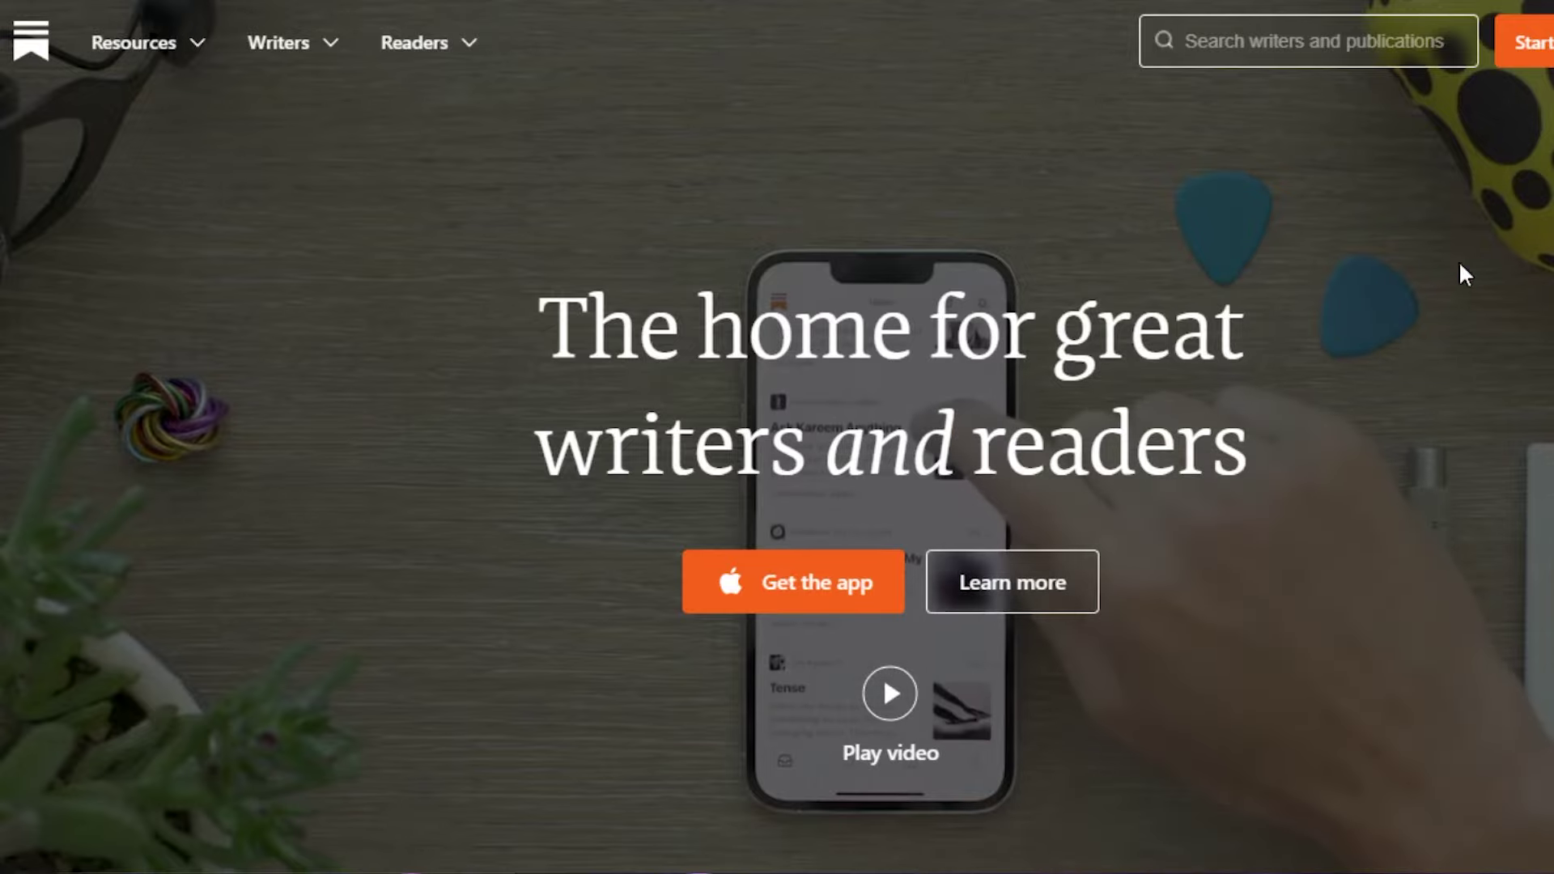
scroll(777, 437, "down", 15)
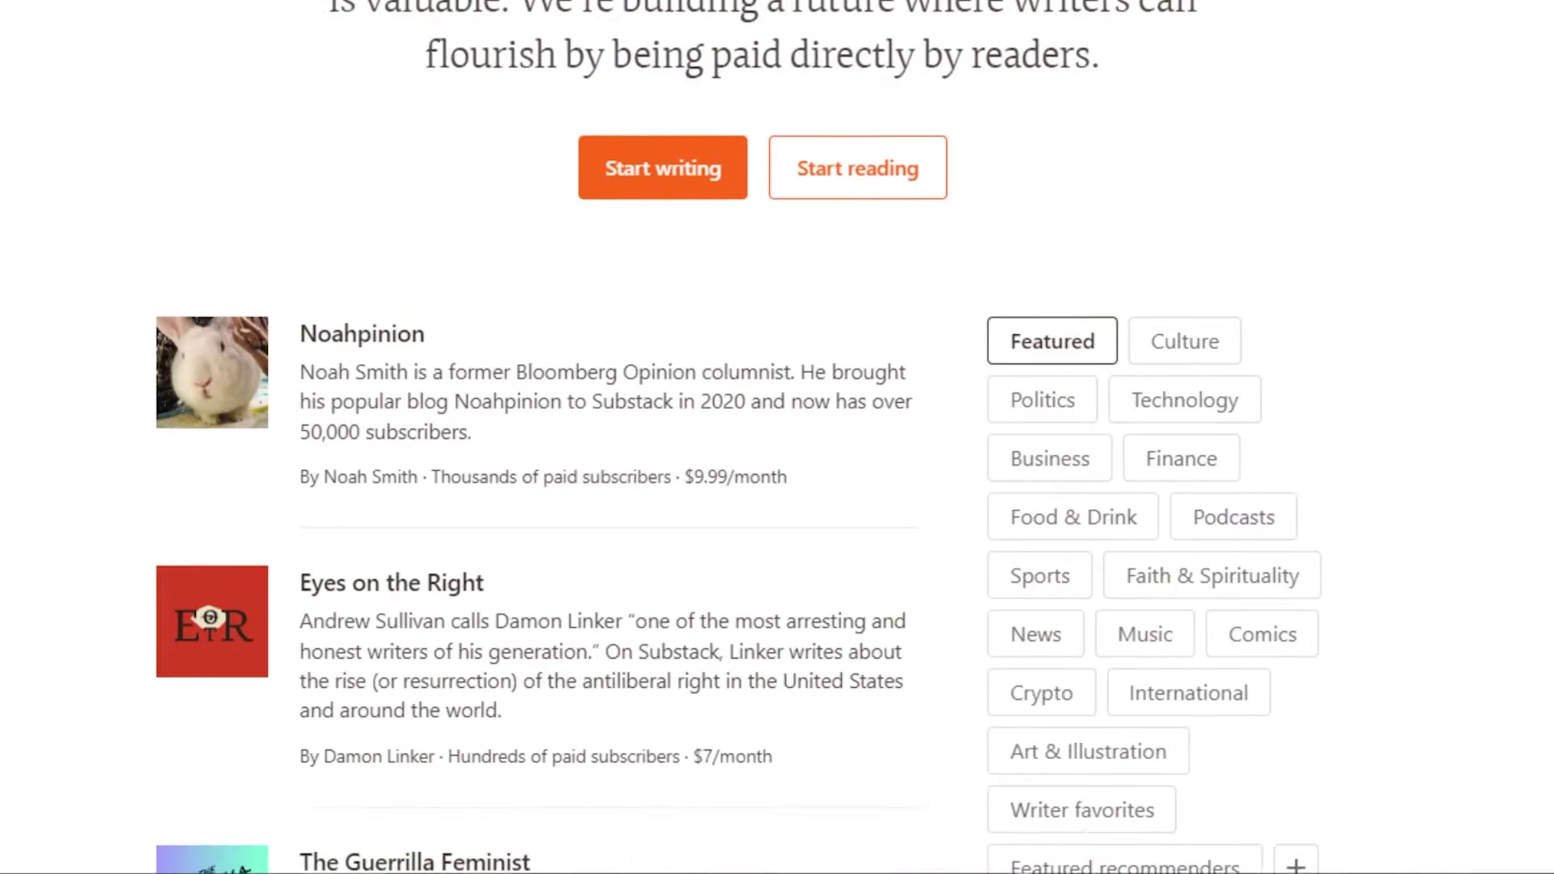
scroll(777, 437, "down", 20)
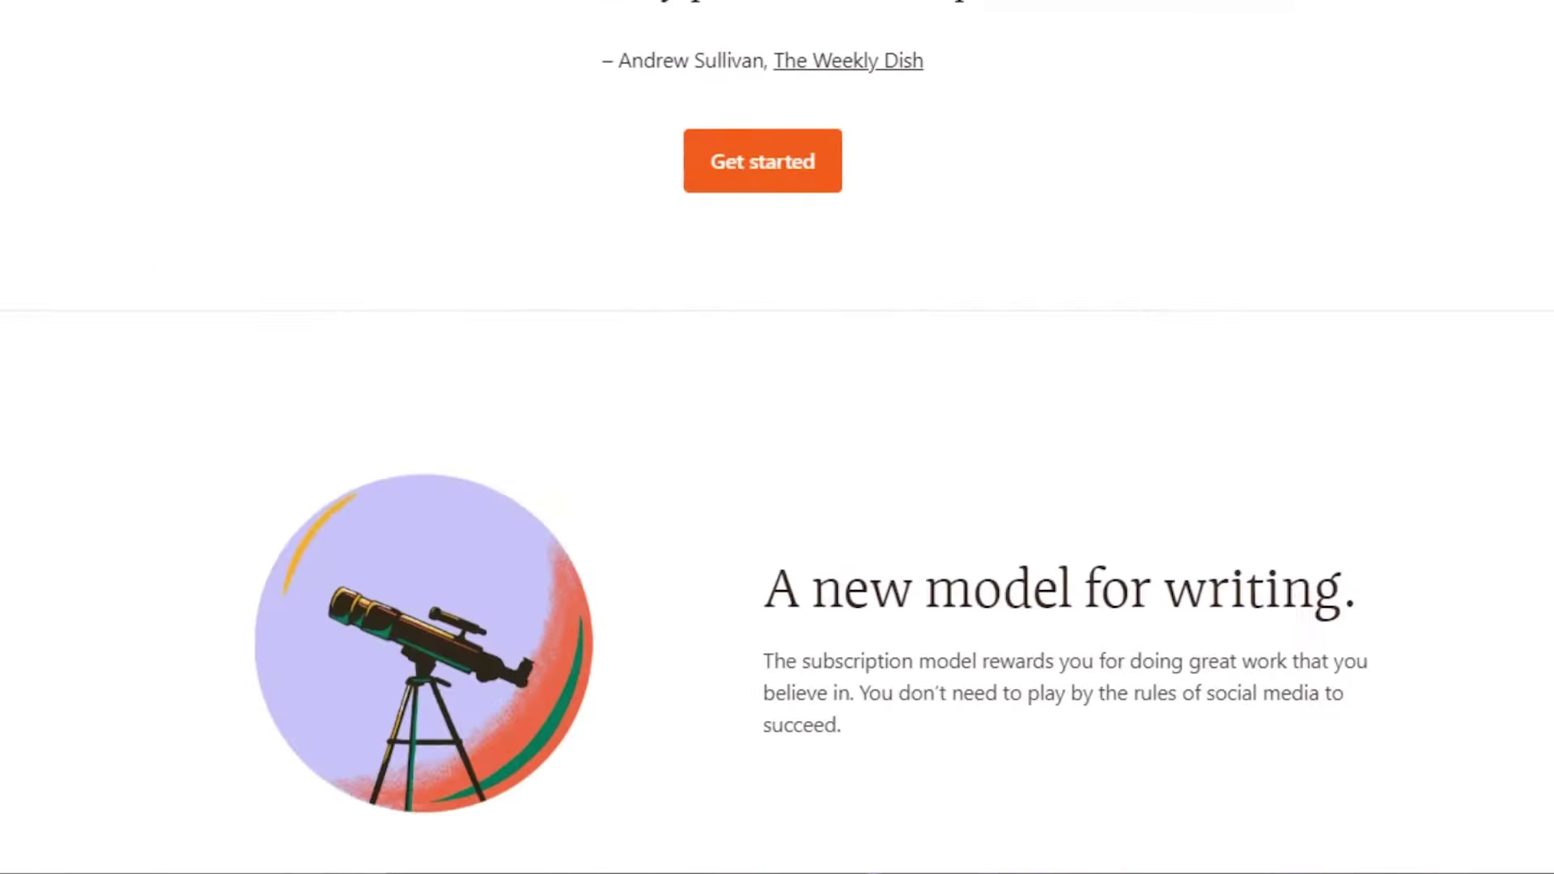
scroll(777, 437, "down", 13)
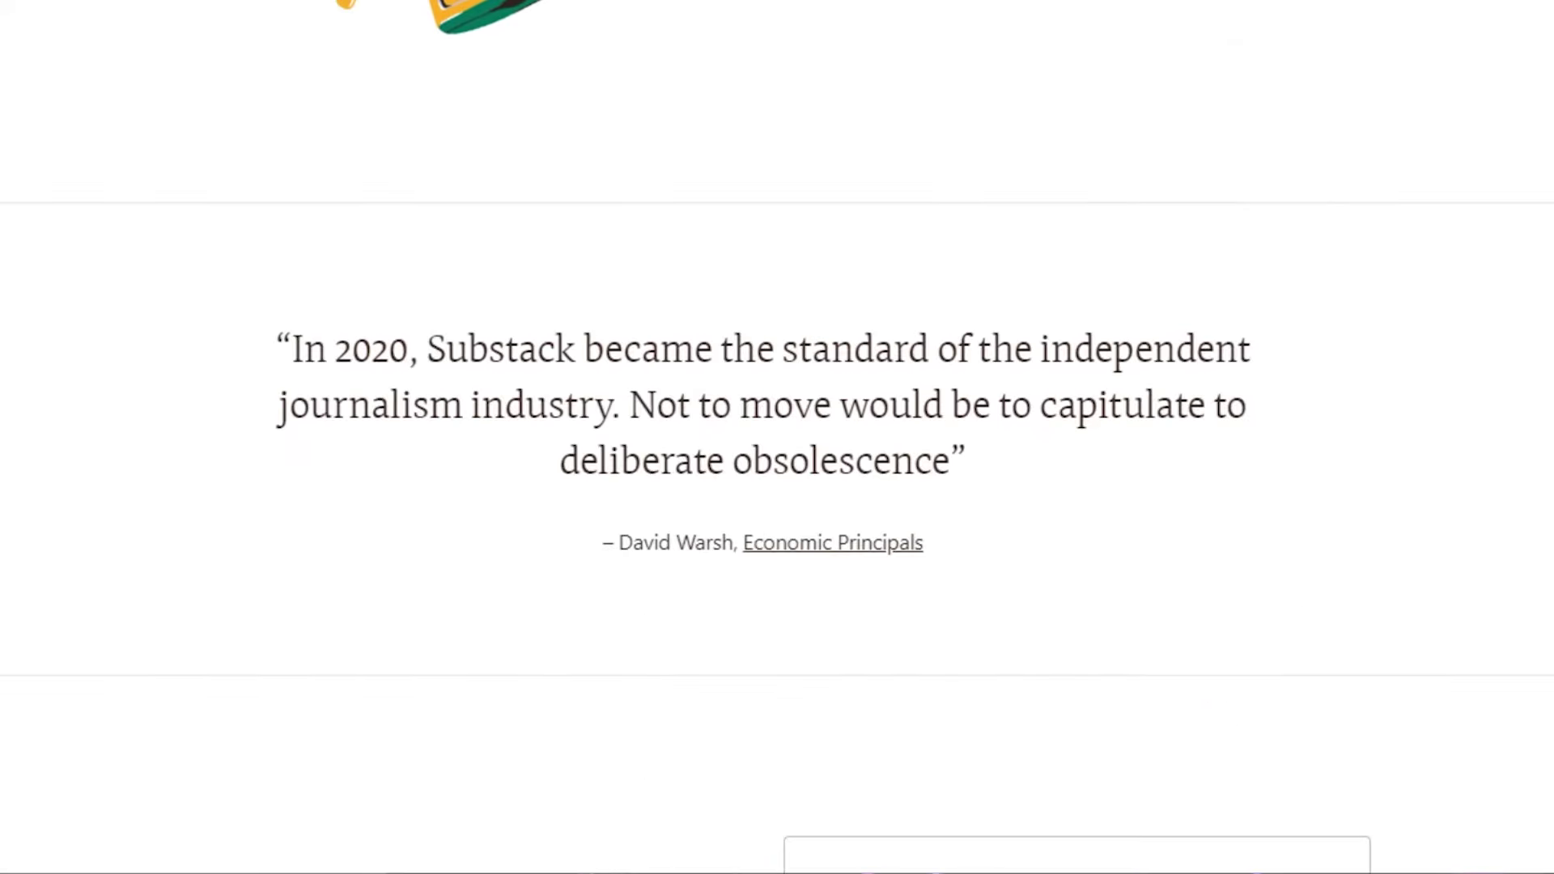
scroll(777, 437, "down", 20)
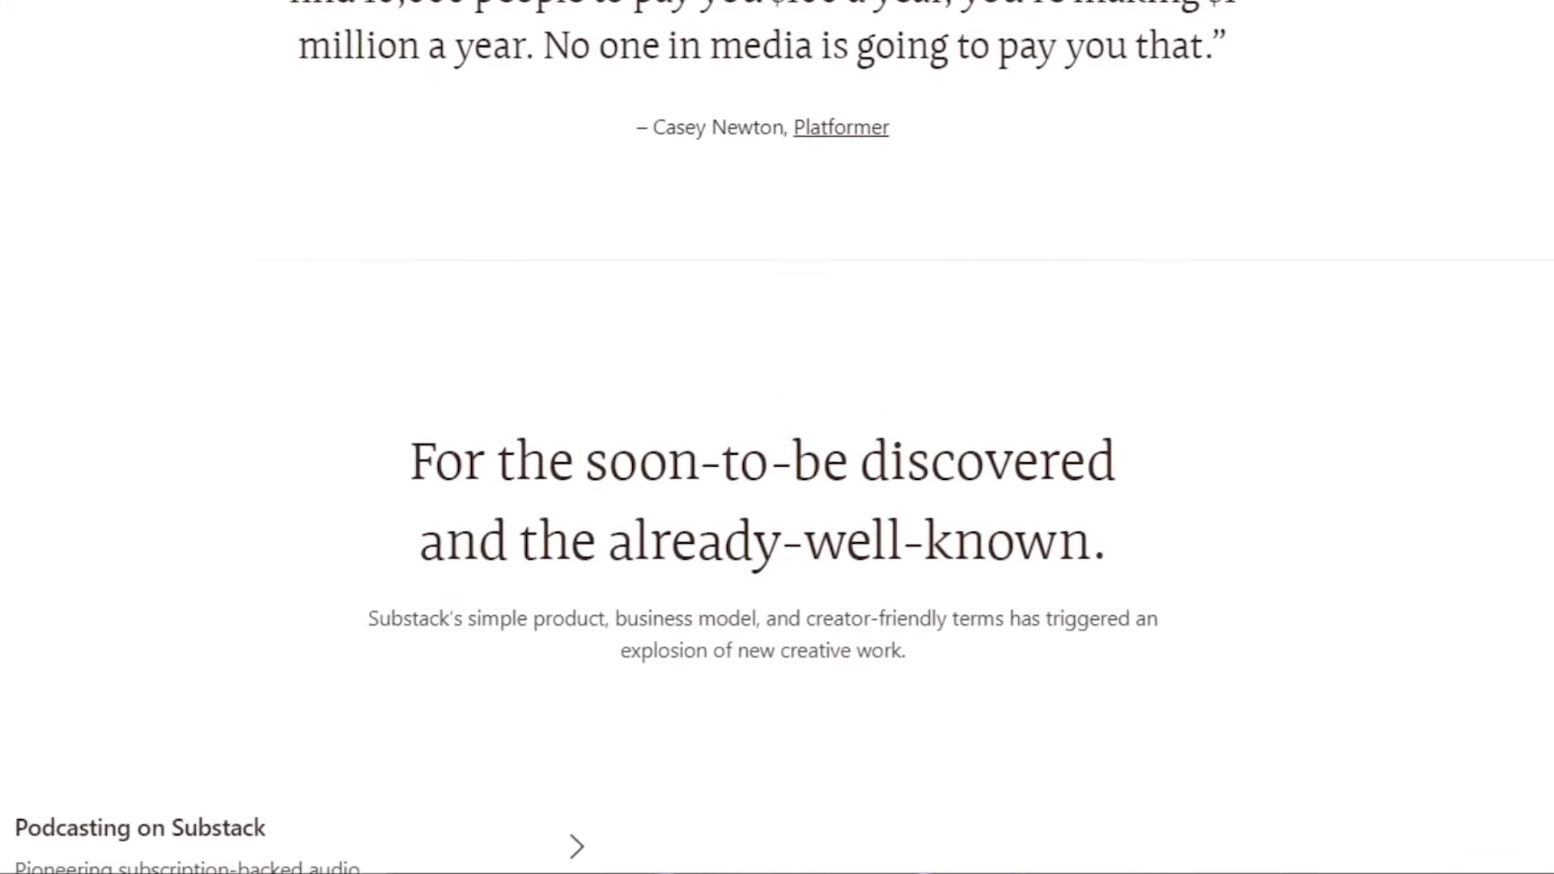
scroll(777, 437, "up", 20)
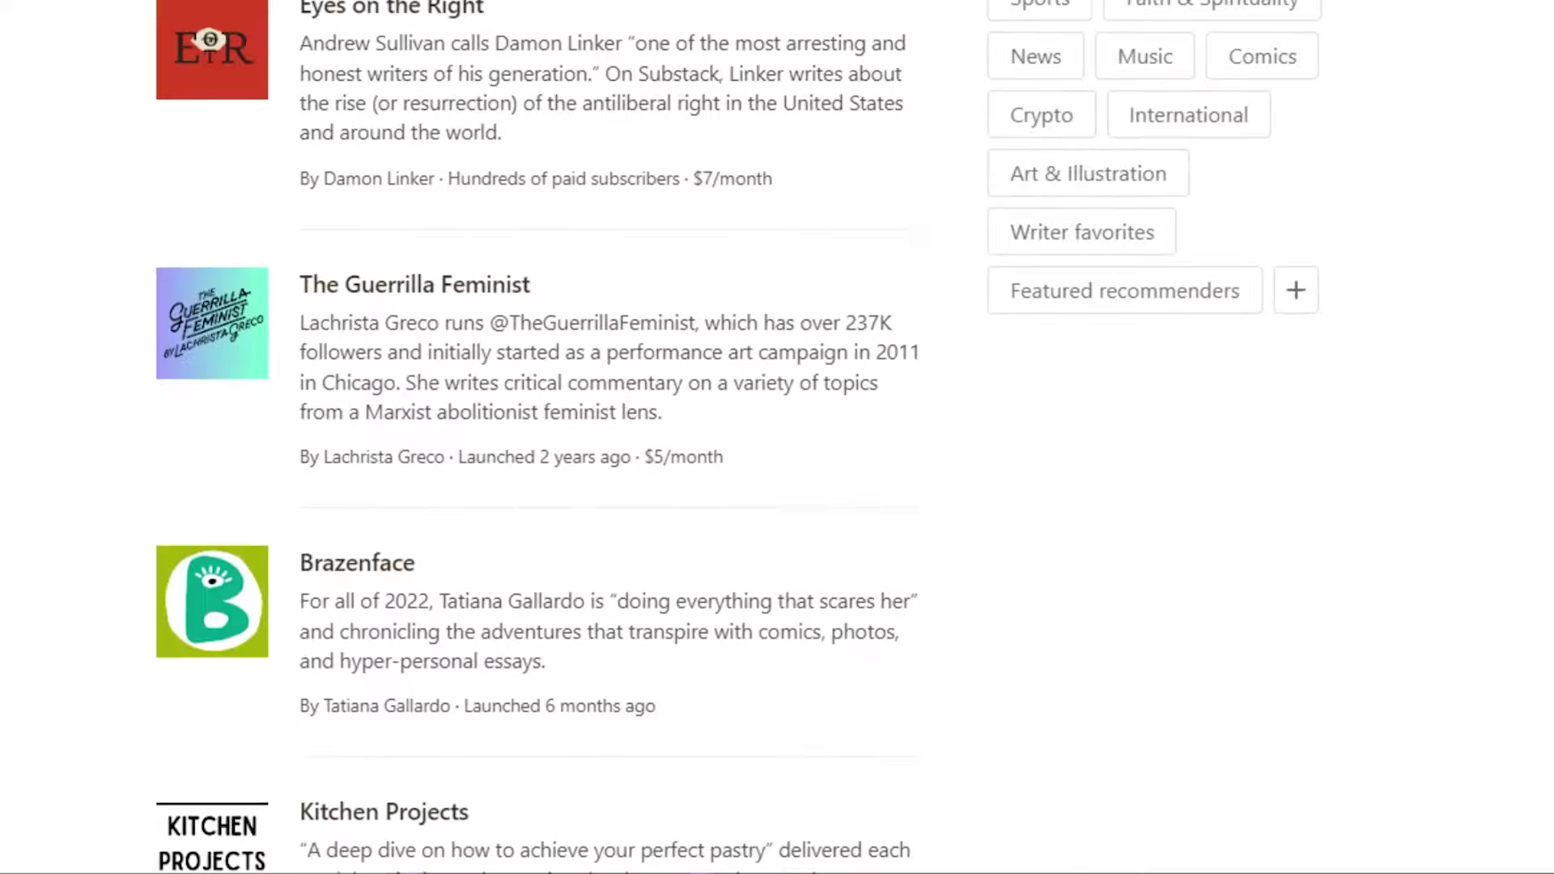
scroll(1110, 211, "up", 15)
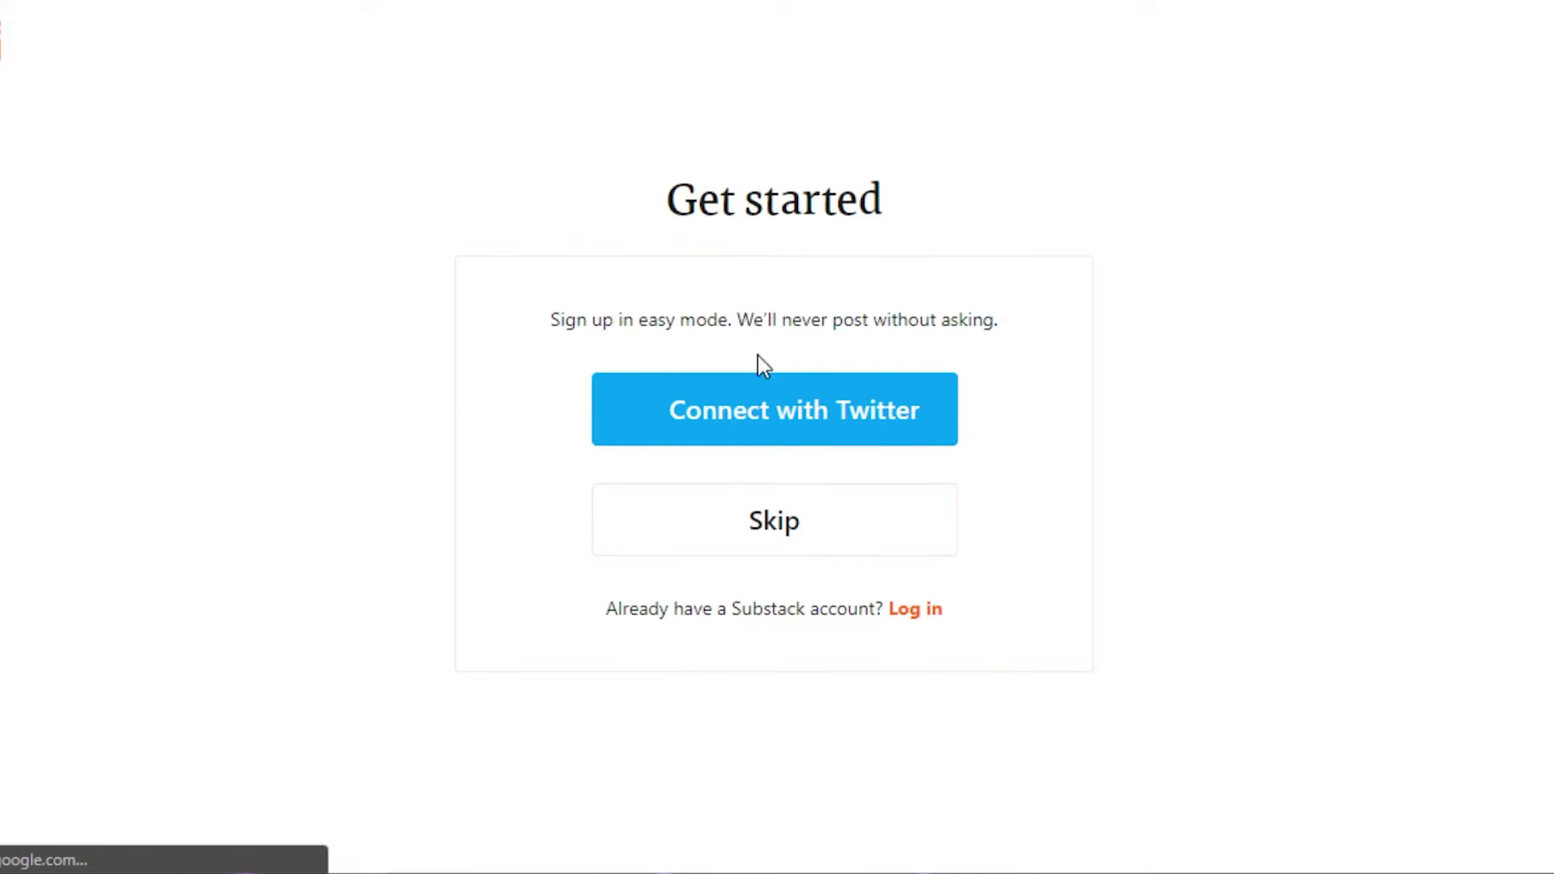
left_click(738, 538)
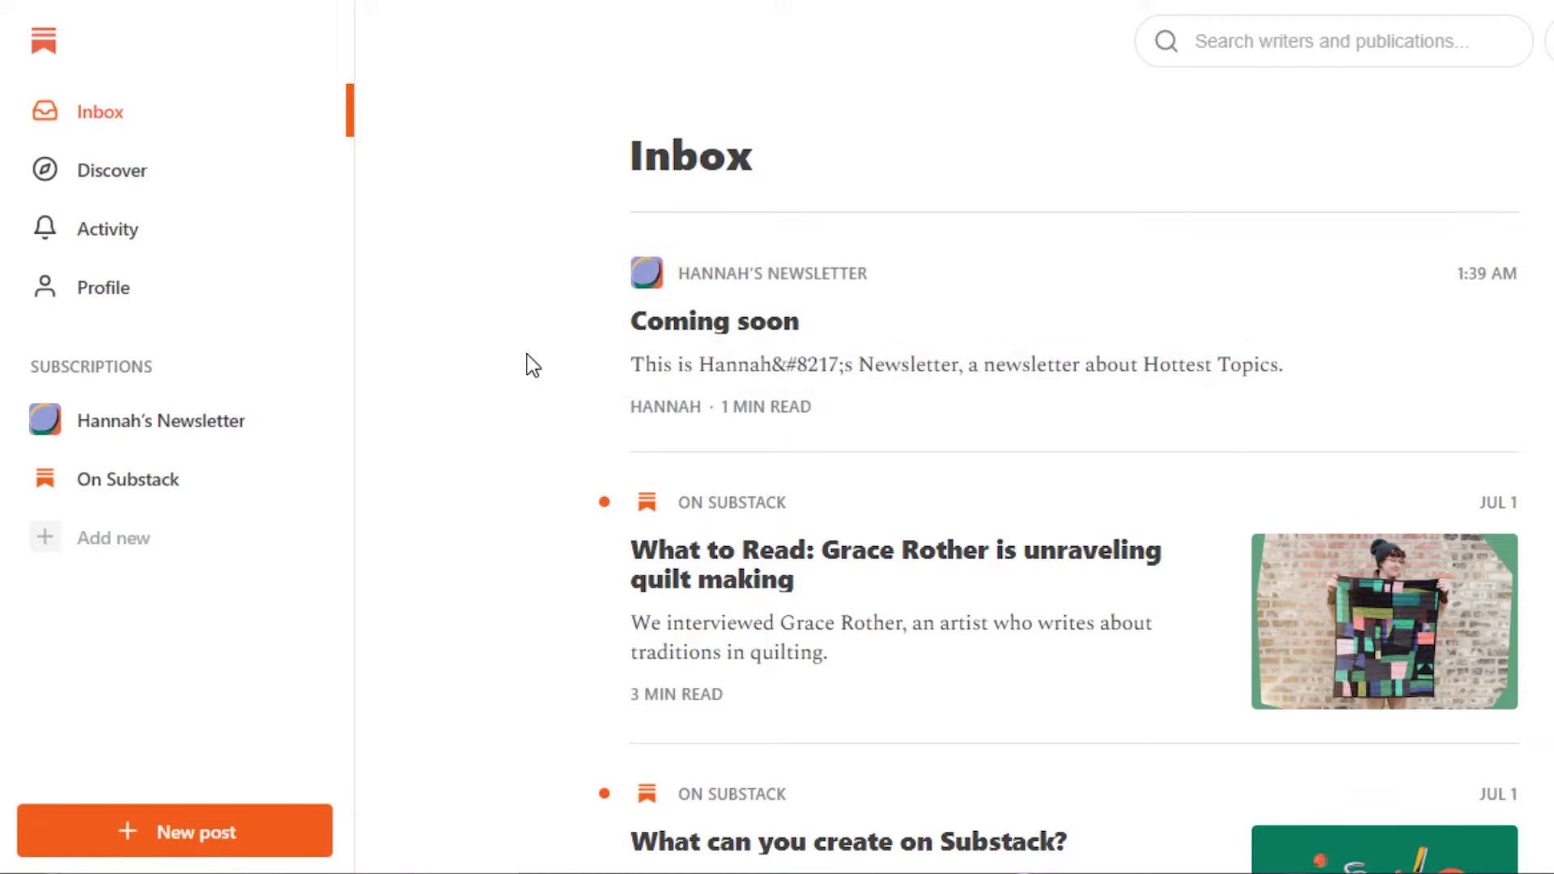
left_click_drag(346, 124, 360, 285)
left_click(449, 173)
scroll(1052, 486, "down", 15)
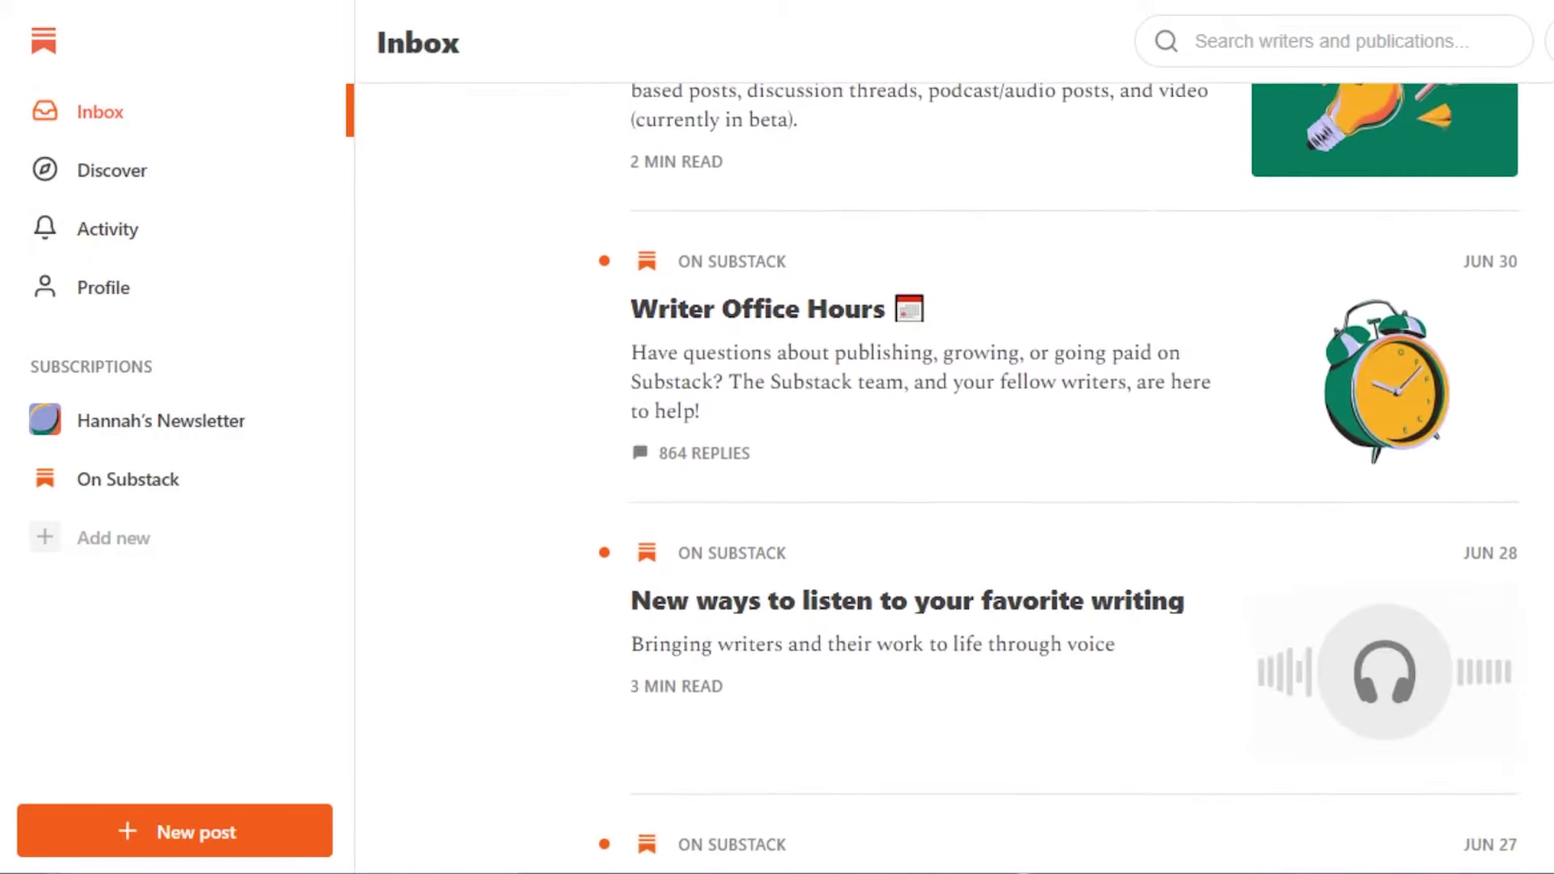
scroll(1052, 486, "down", 12)
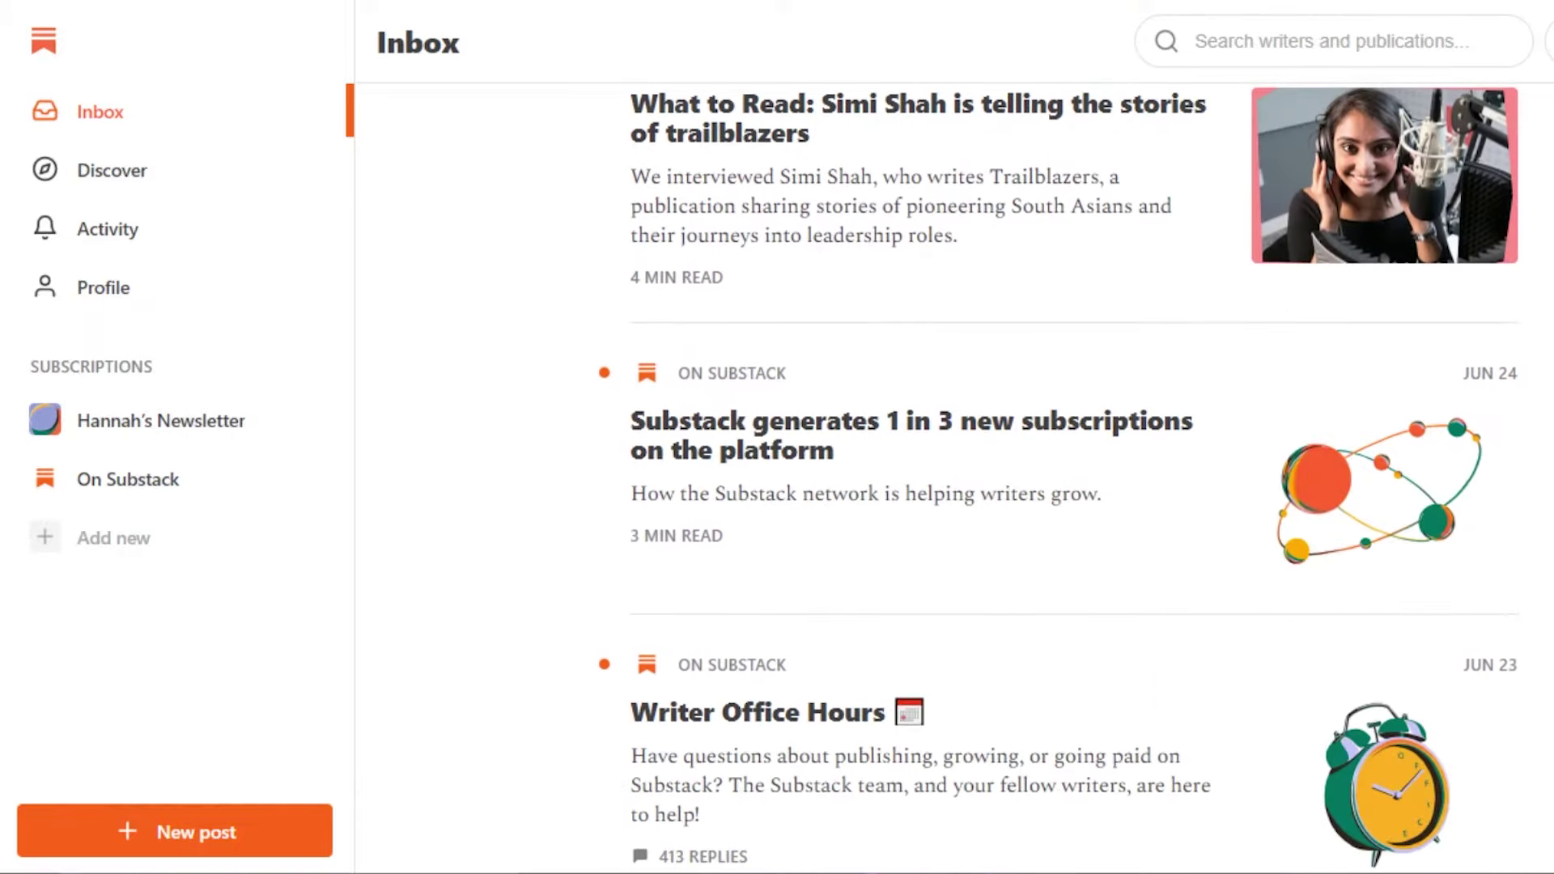
scroll(1052, 485, "down", 8)
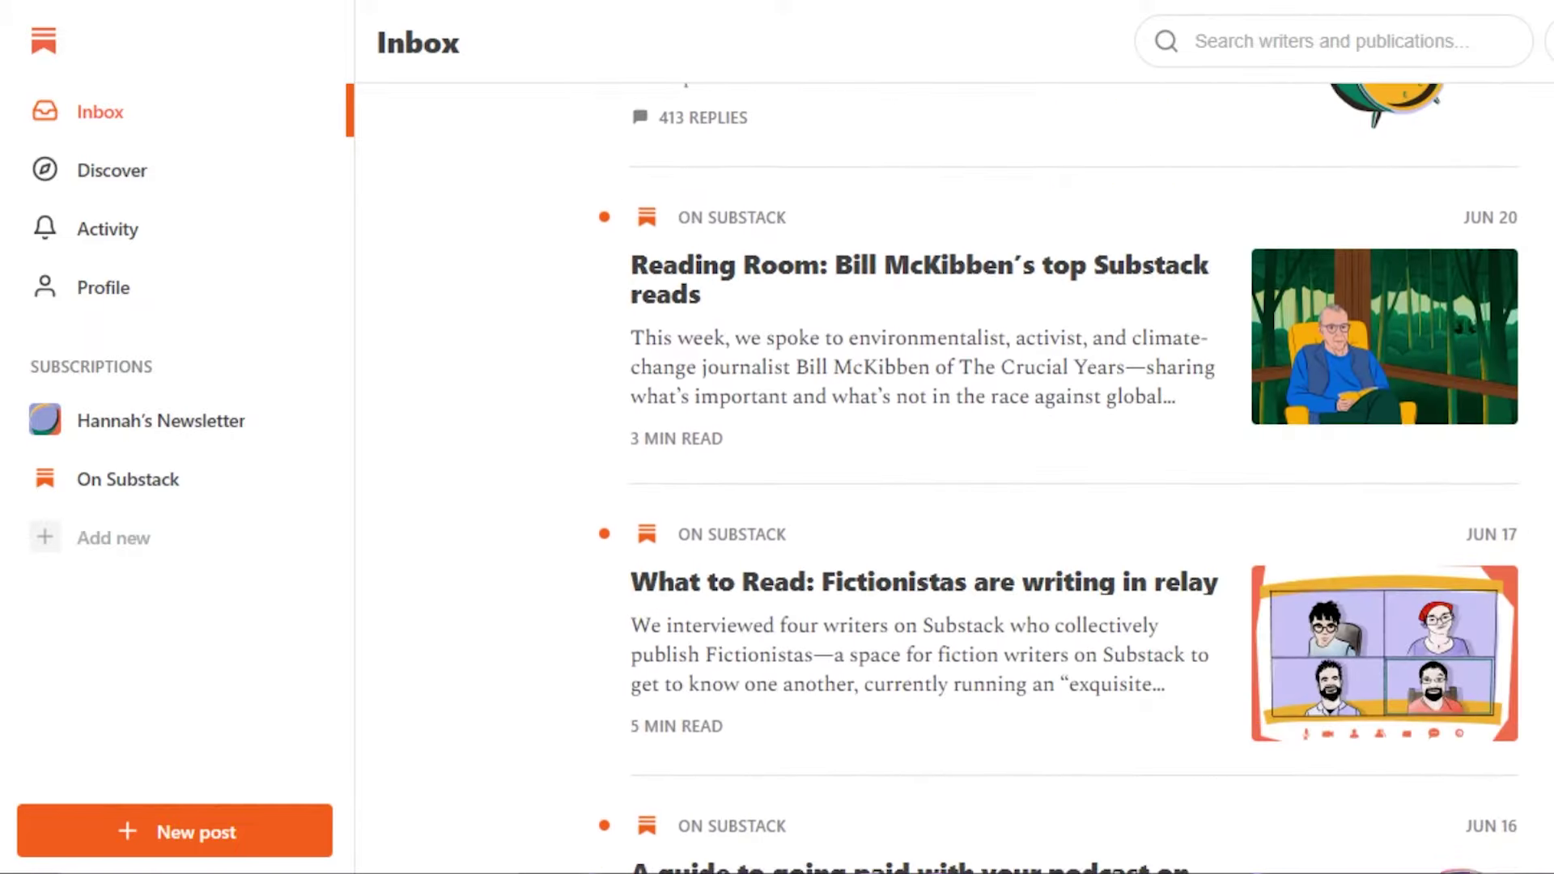
scroll(1475, 224, "down", 15)
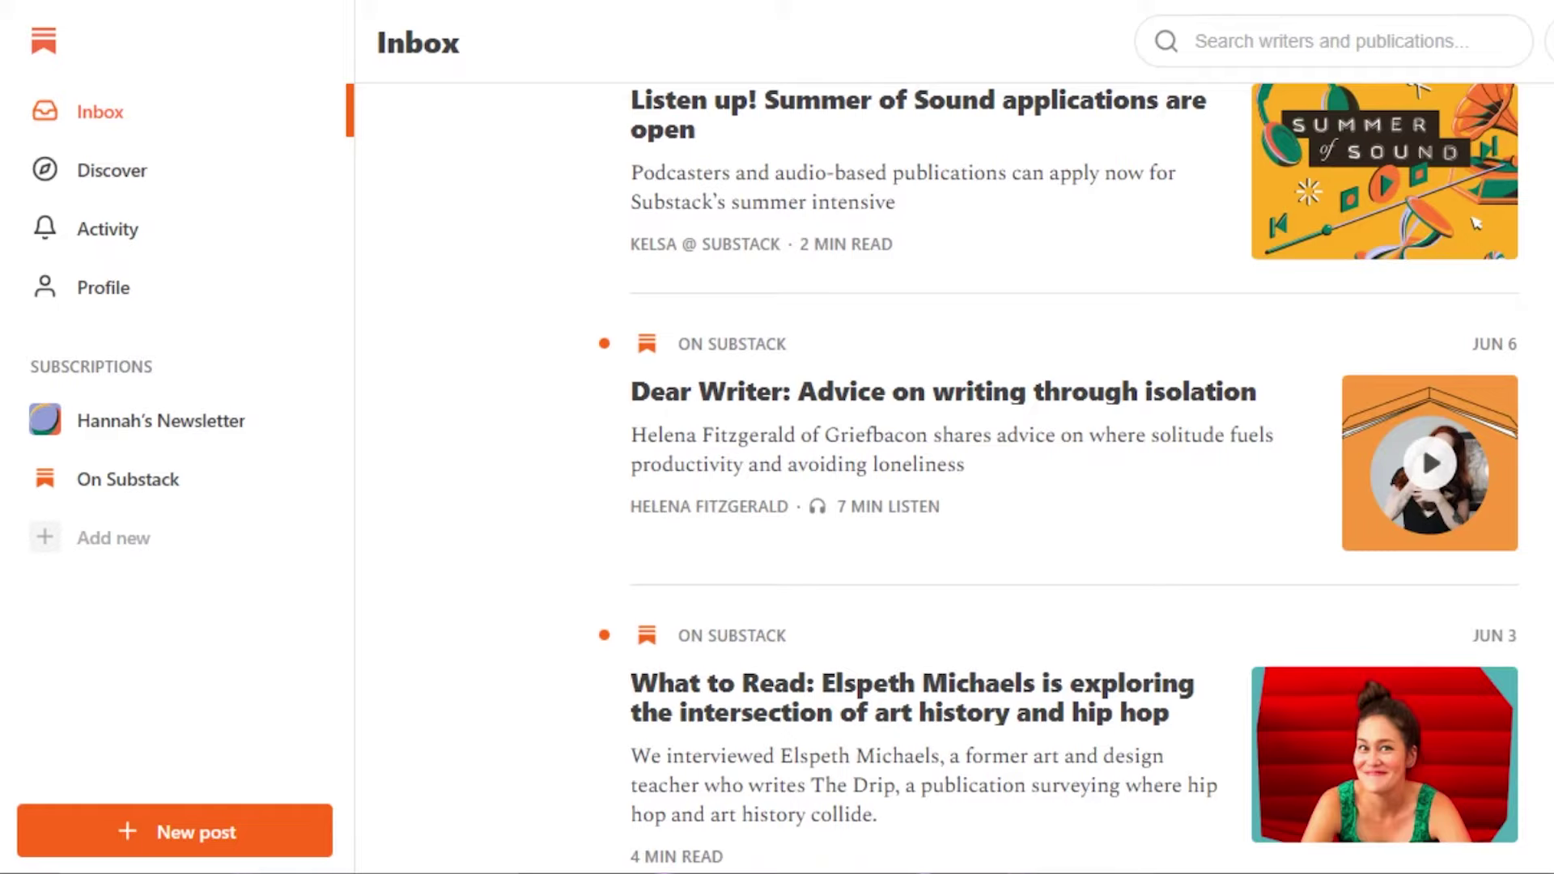
scroll(1475, 224, "up", 20)
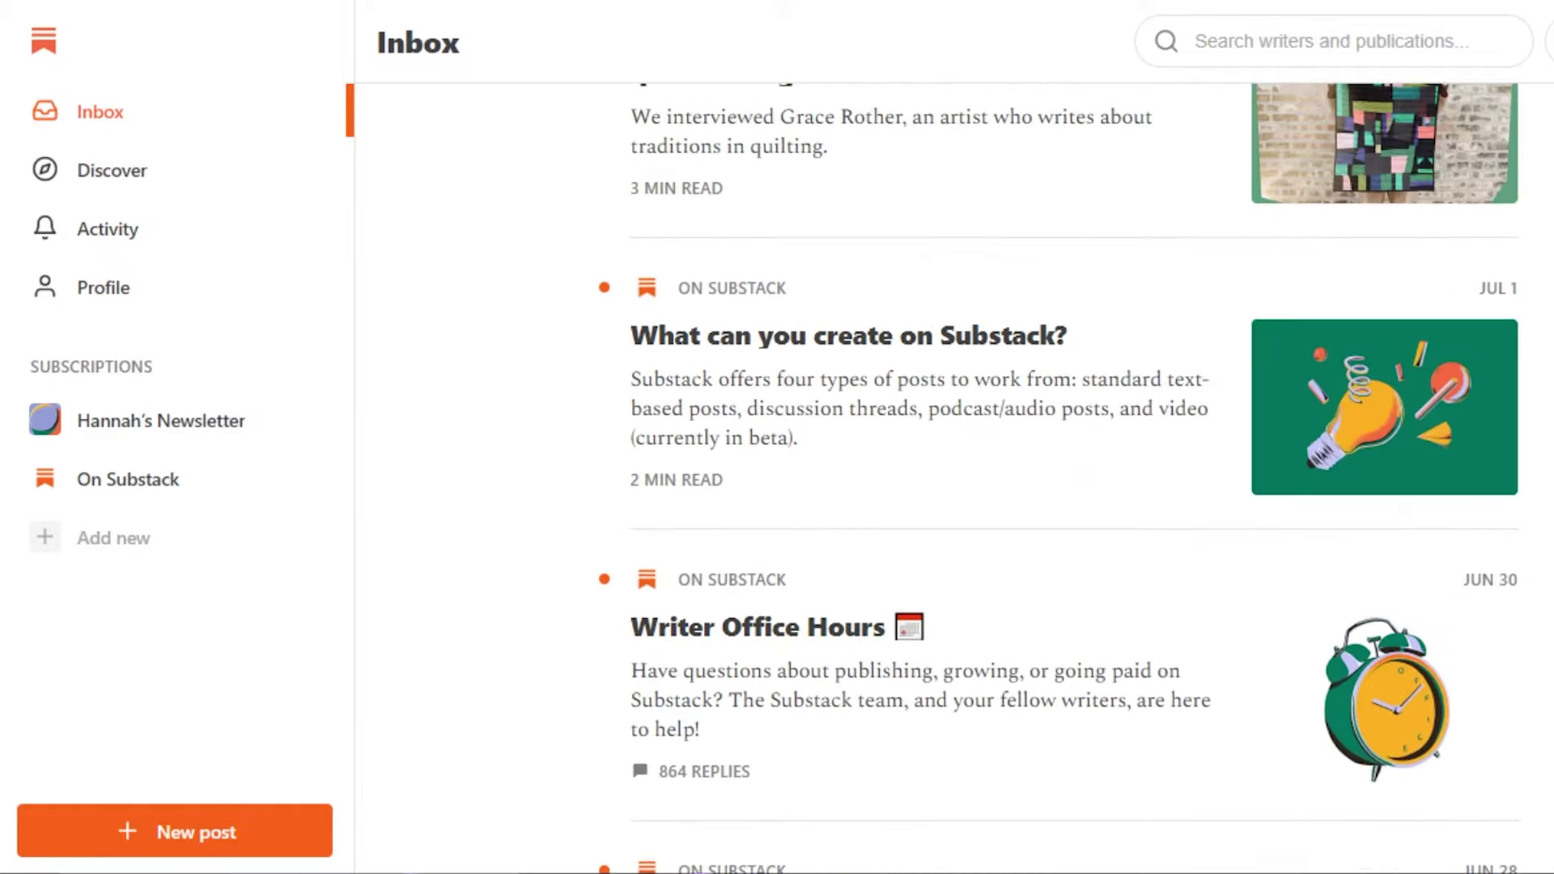
scroll(1058, 478, "up", 6)
scroll(1141, 434, "down", 8)
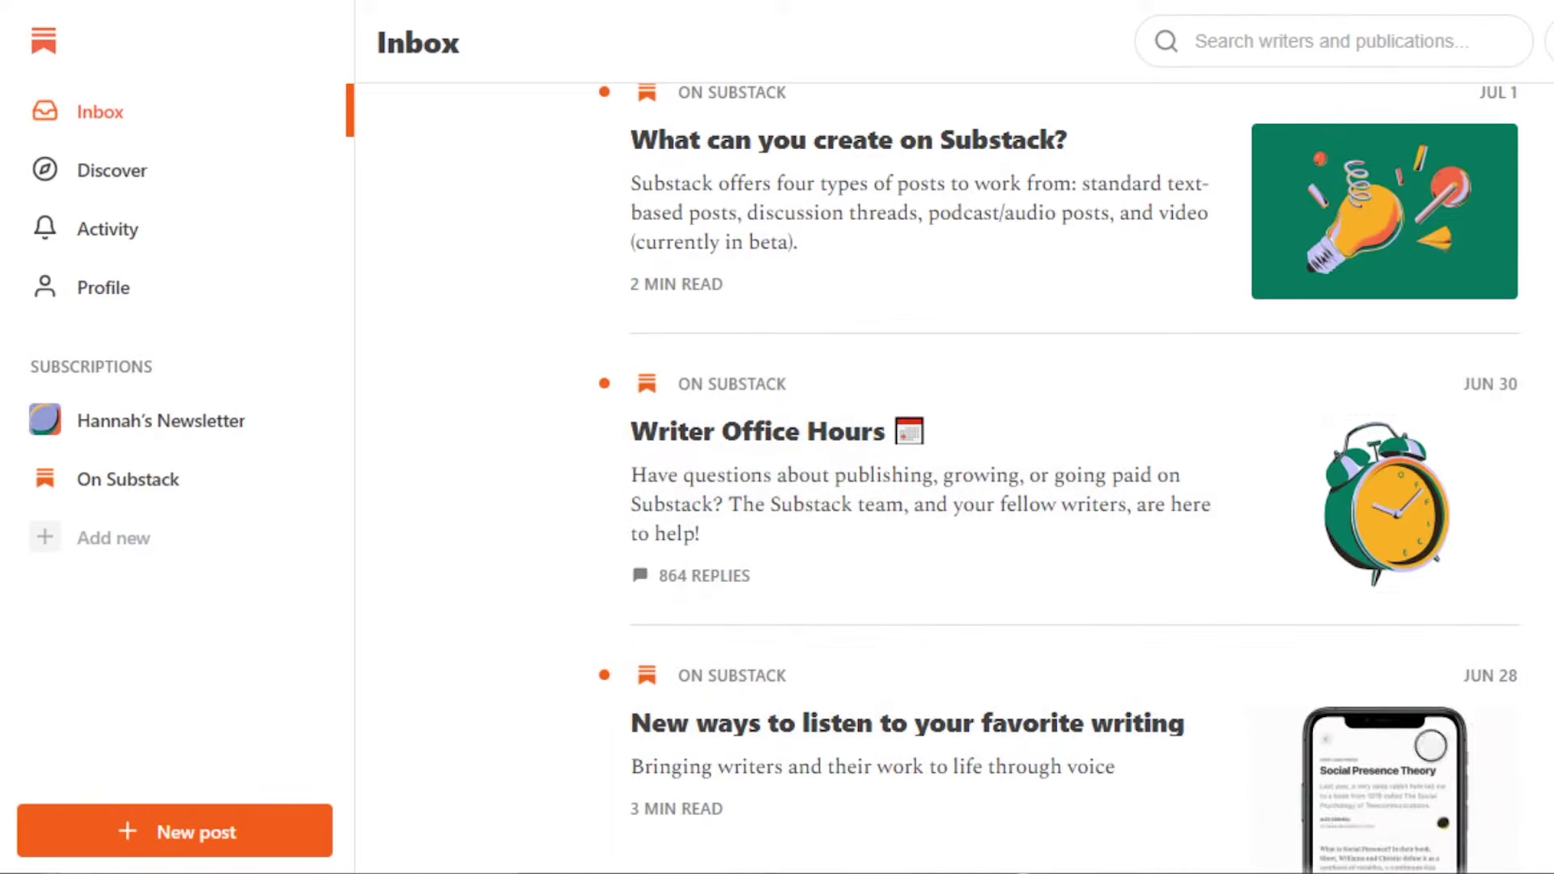
scroll(1205, 99, "down", 10)
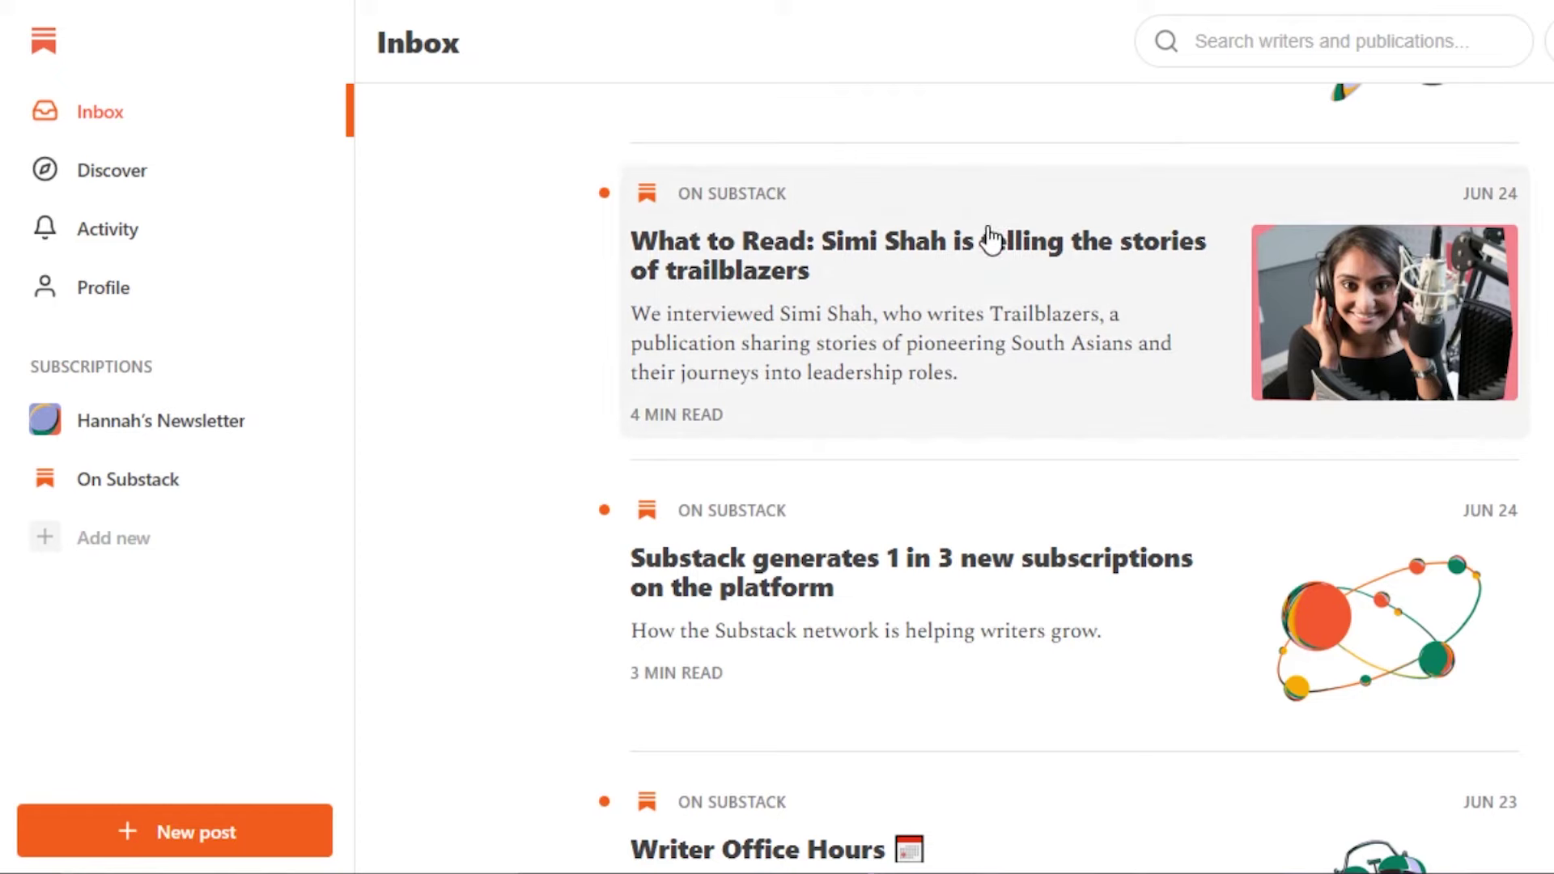
scroll(1290, 243, "up", 12)
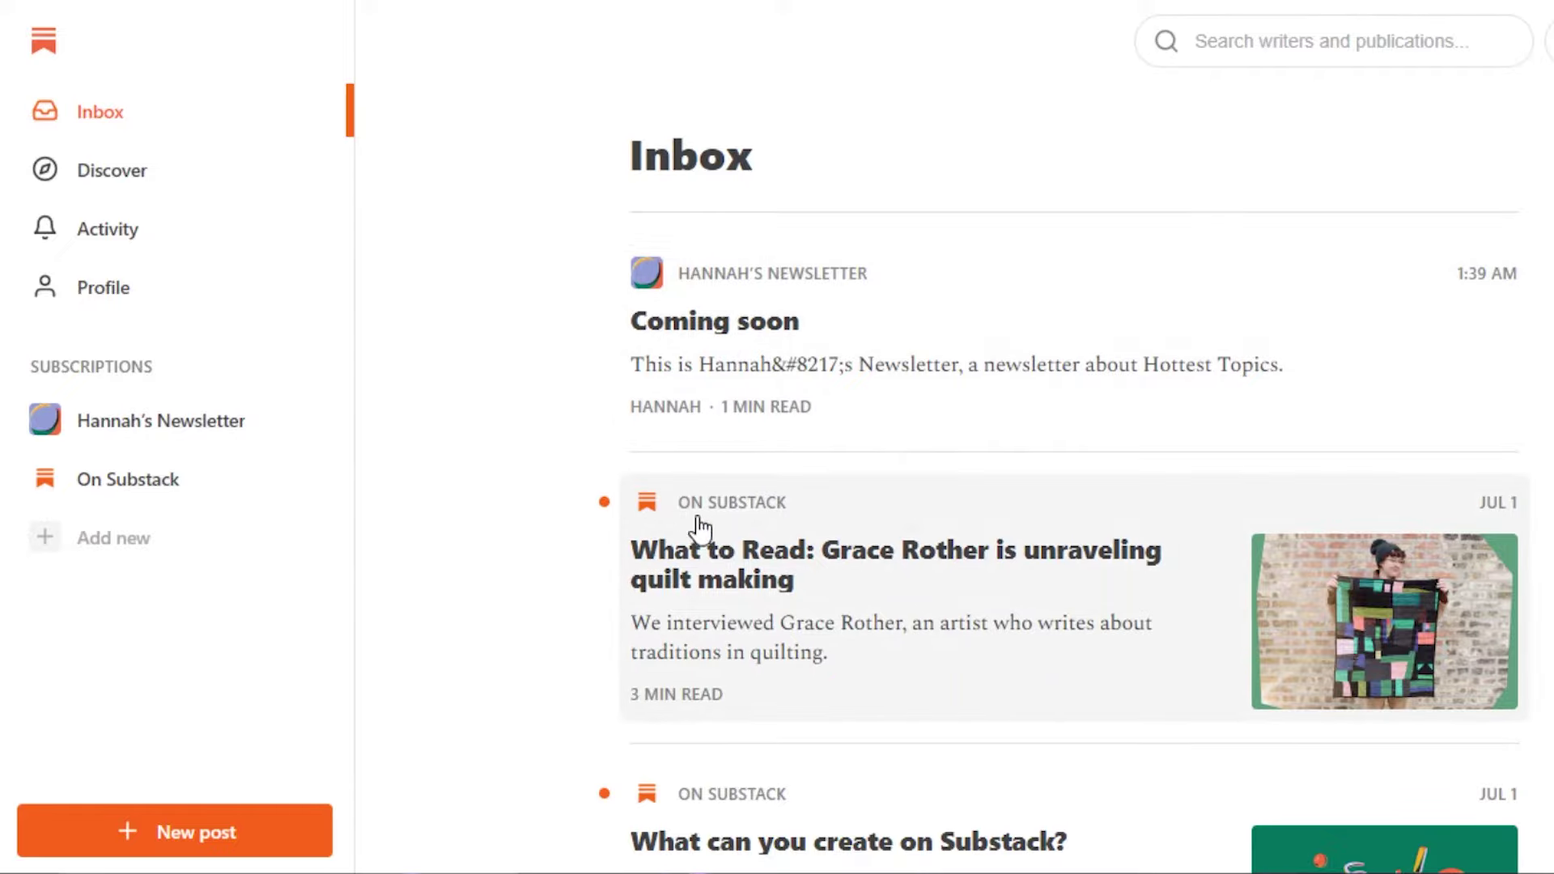
scroll(1058, 478, "down", 20)
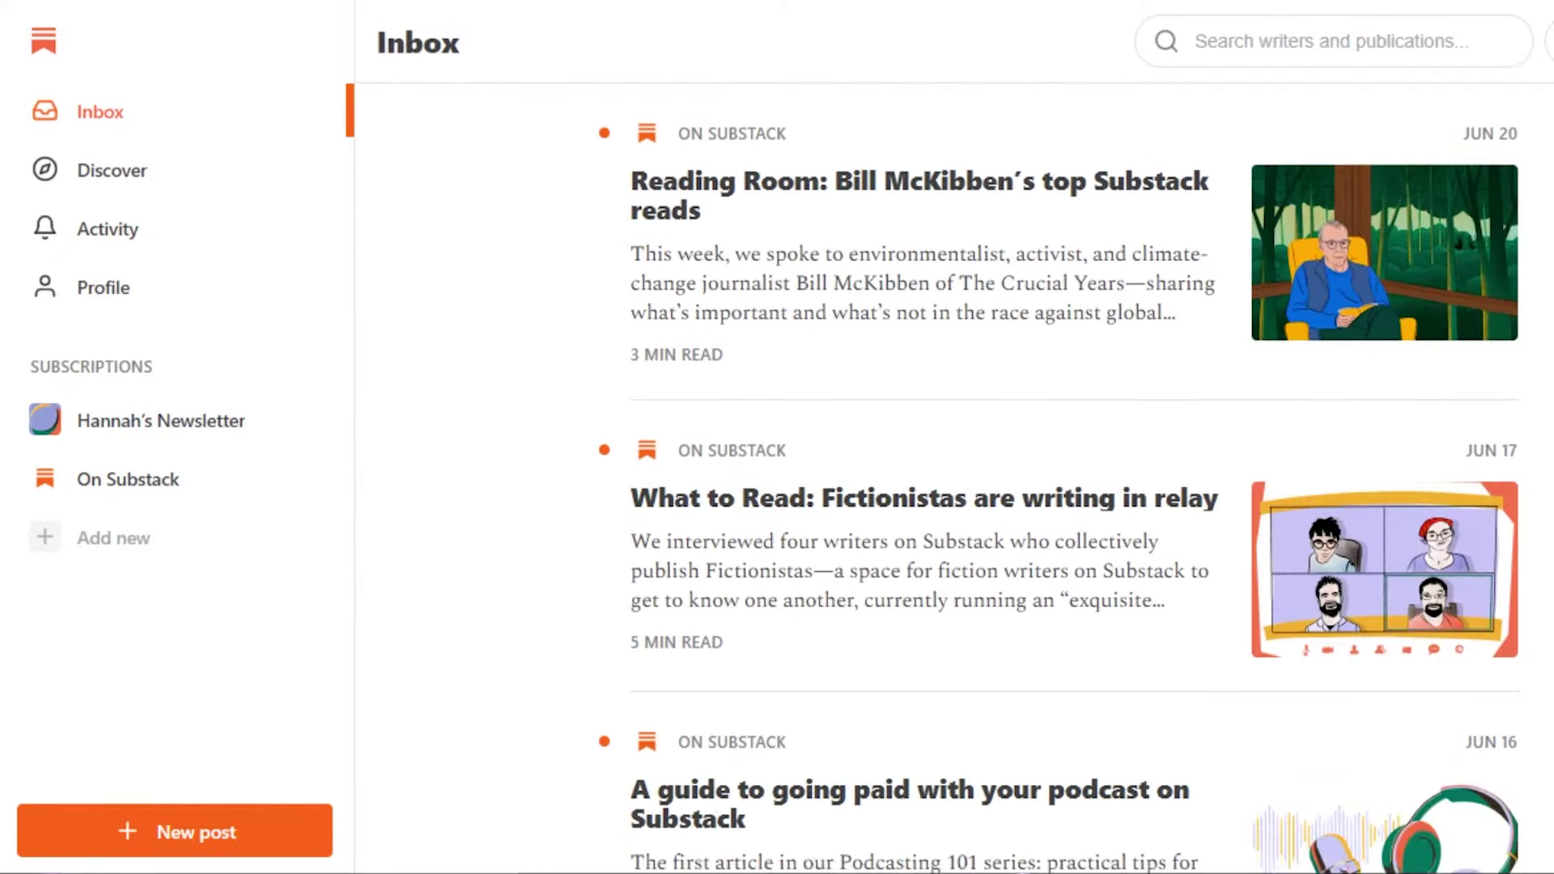
scroll(1058, 477, "up", 15)
scroll(1059, 478, "down", 20)
scroll(420, 212, "down", 15)
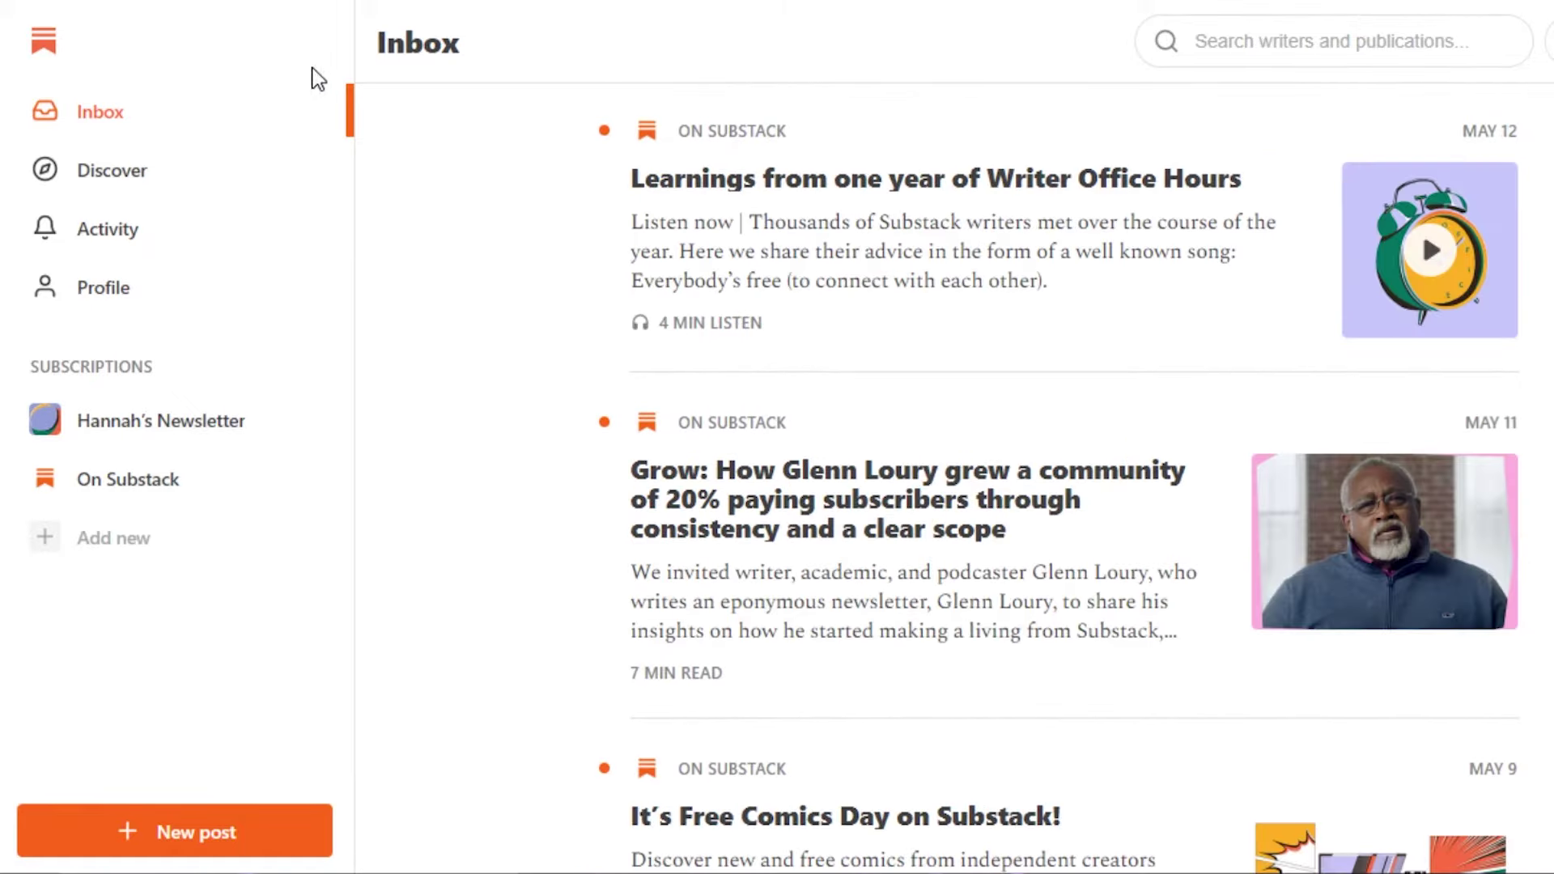
Go to Discover and browse the Featured publications and topic categories.
left_click(197, 171)
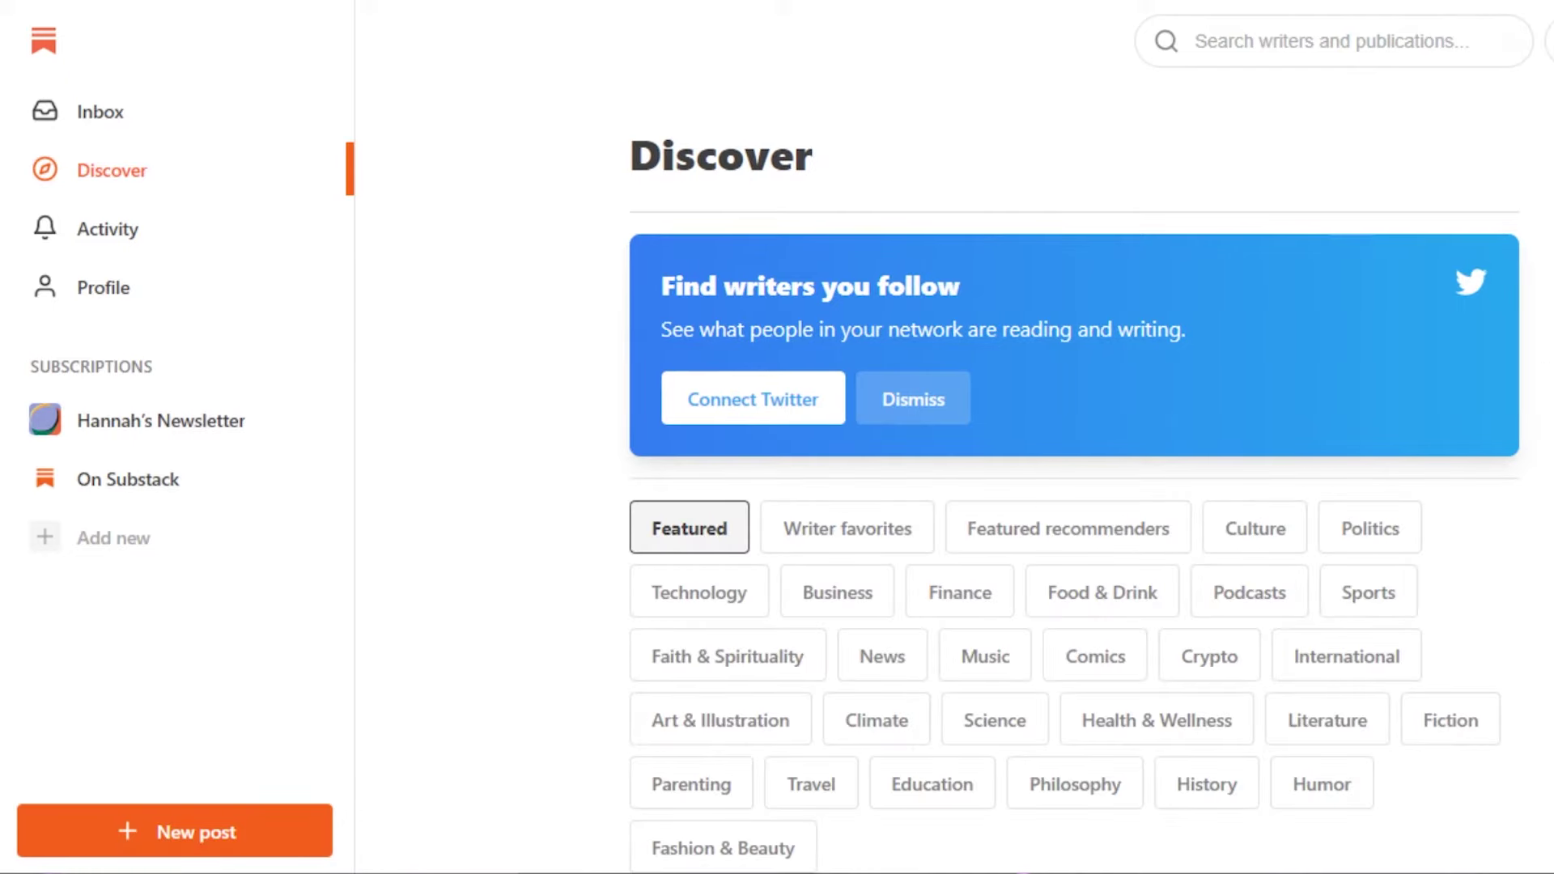
scroll(1074, 477, "down", 8)
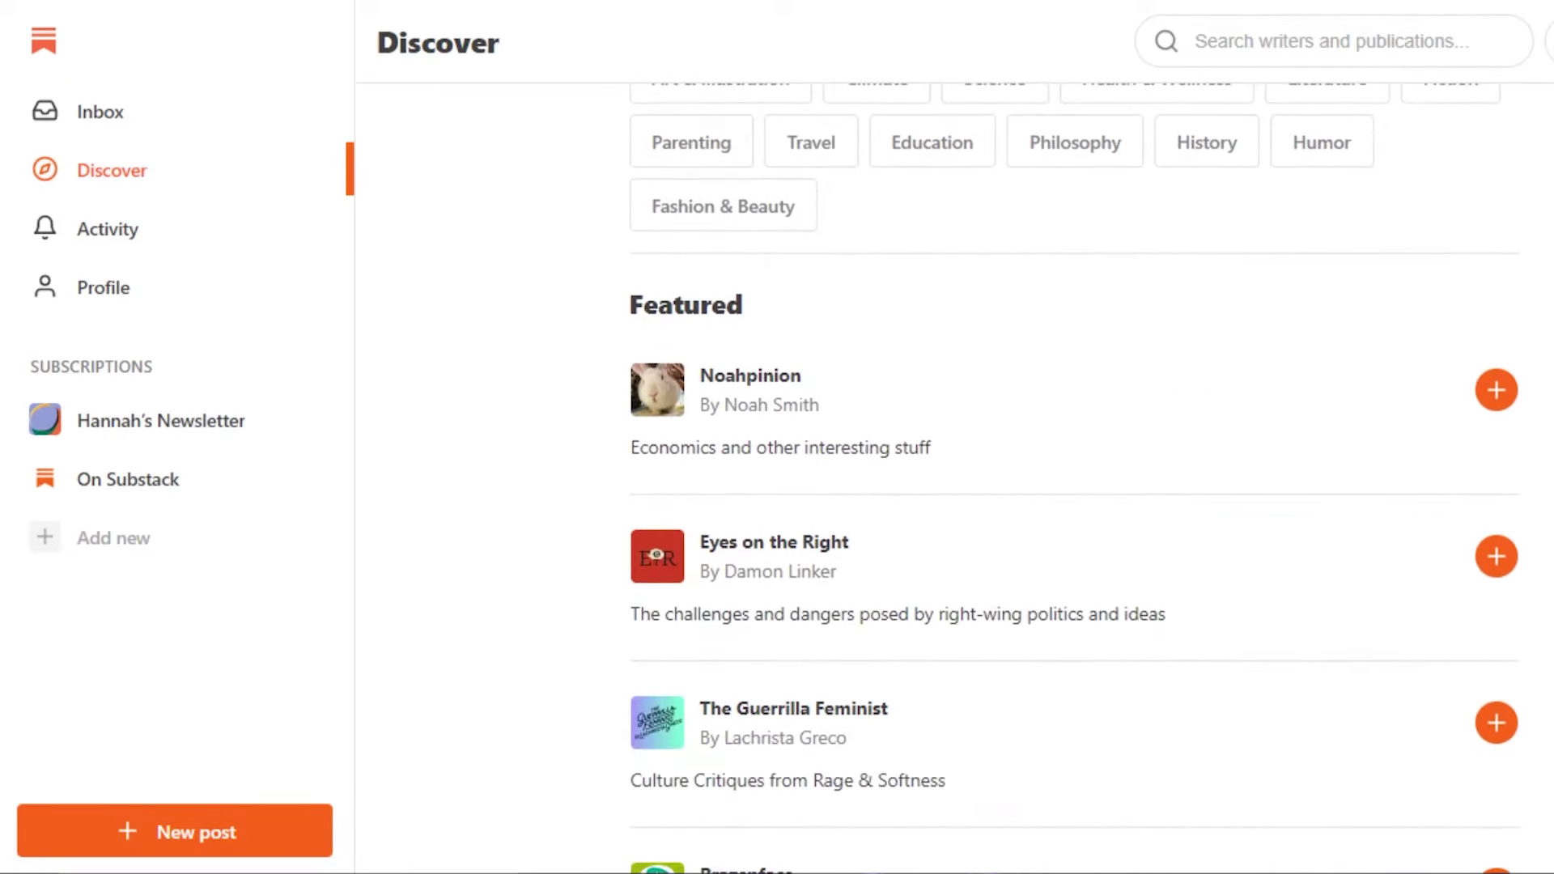
scroll(1074, 478, "down", 2)
scroll(1073, 478, "up", 5)
scroll(1074, 478, "down", 8)
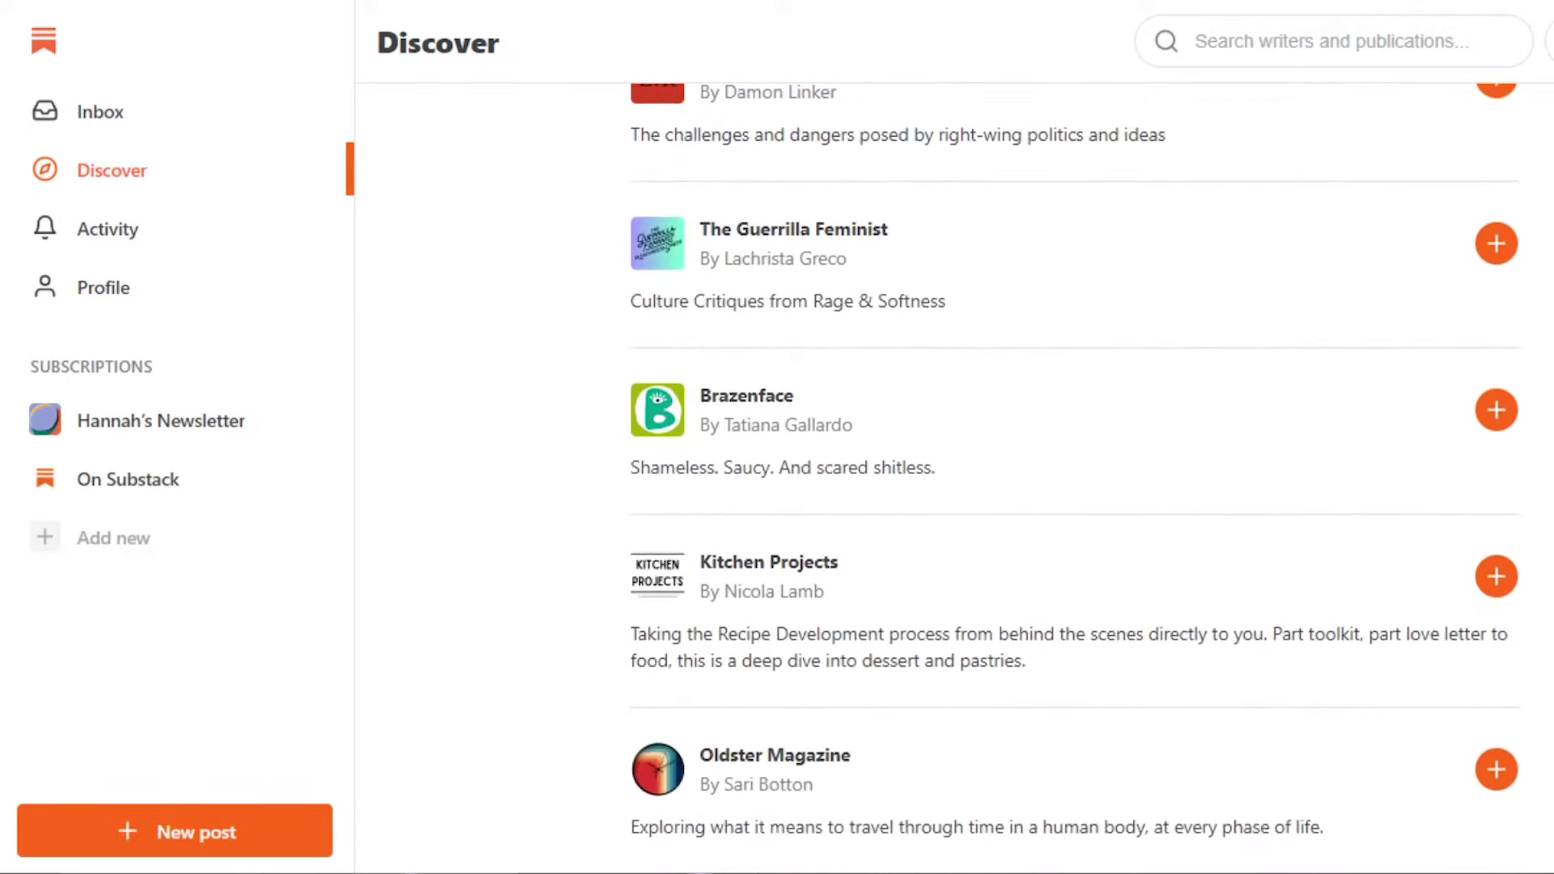
scroll(1074, 477, "up", 8)
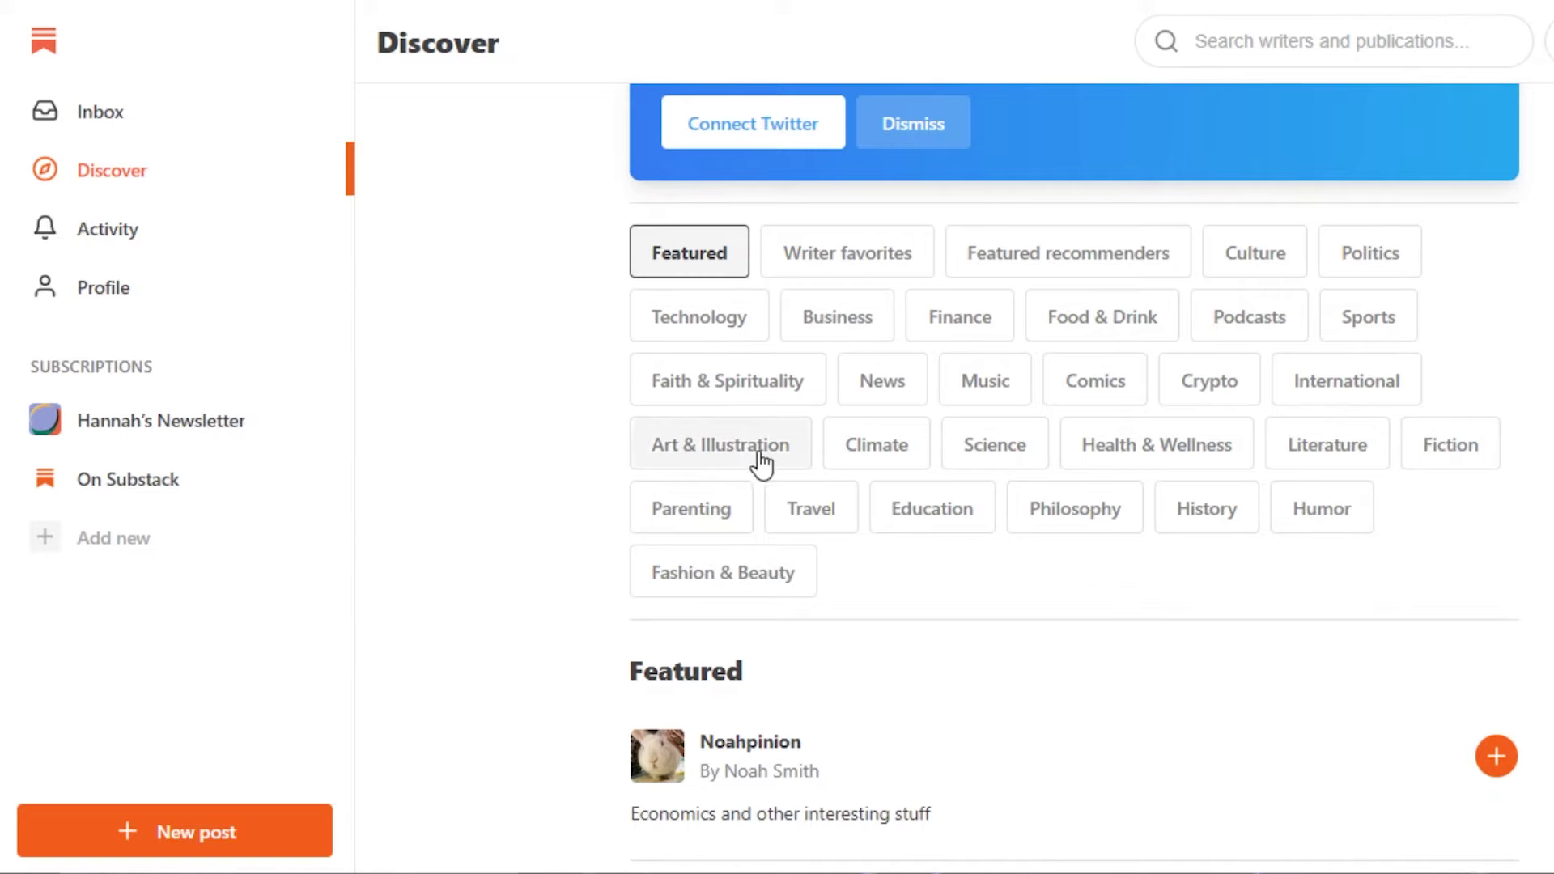
Browse the Technology and Business newsletter lists on Discover.
left_click(742, 315)
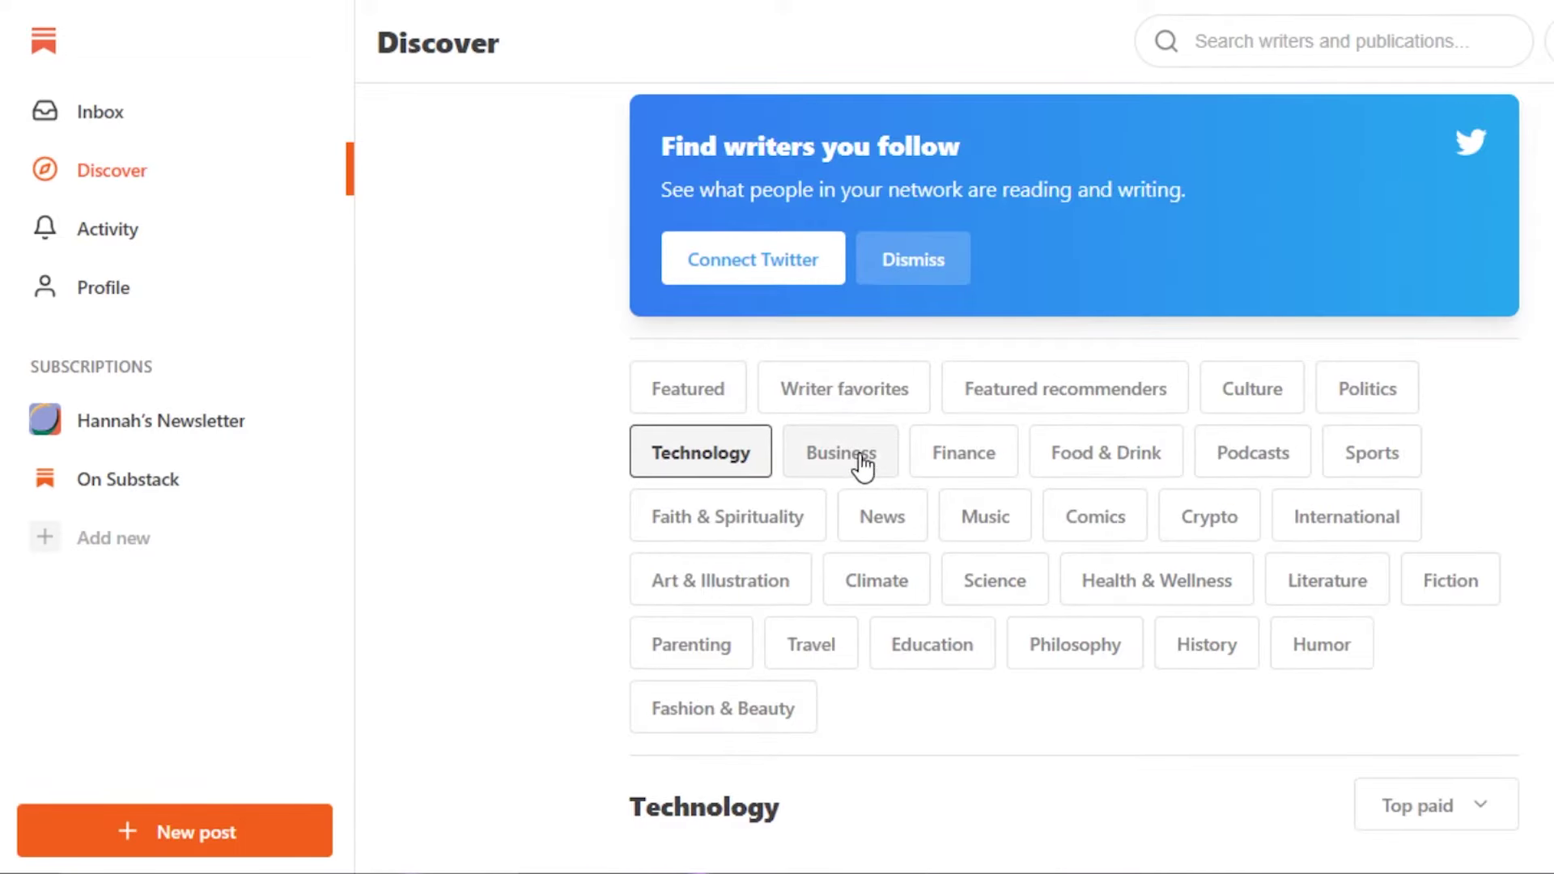
left_click(860, 467)
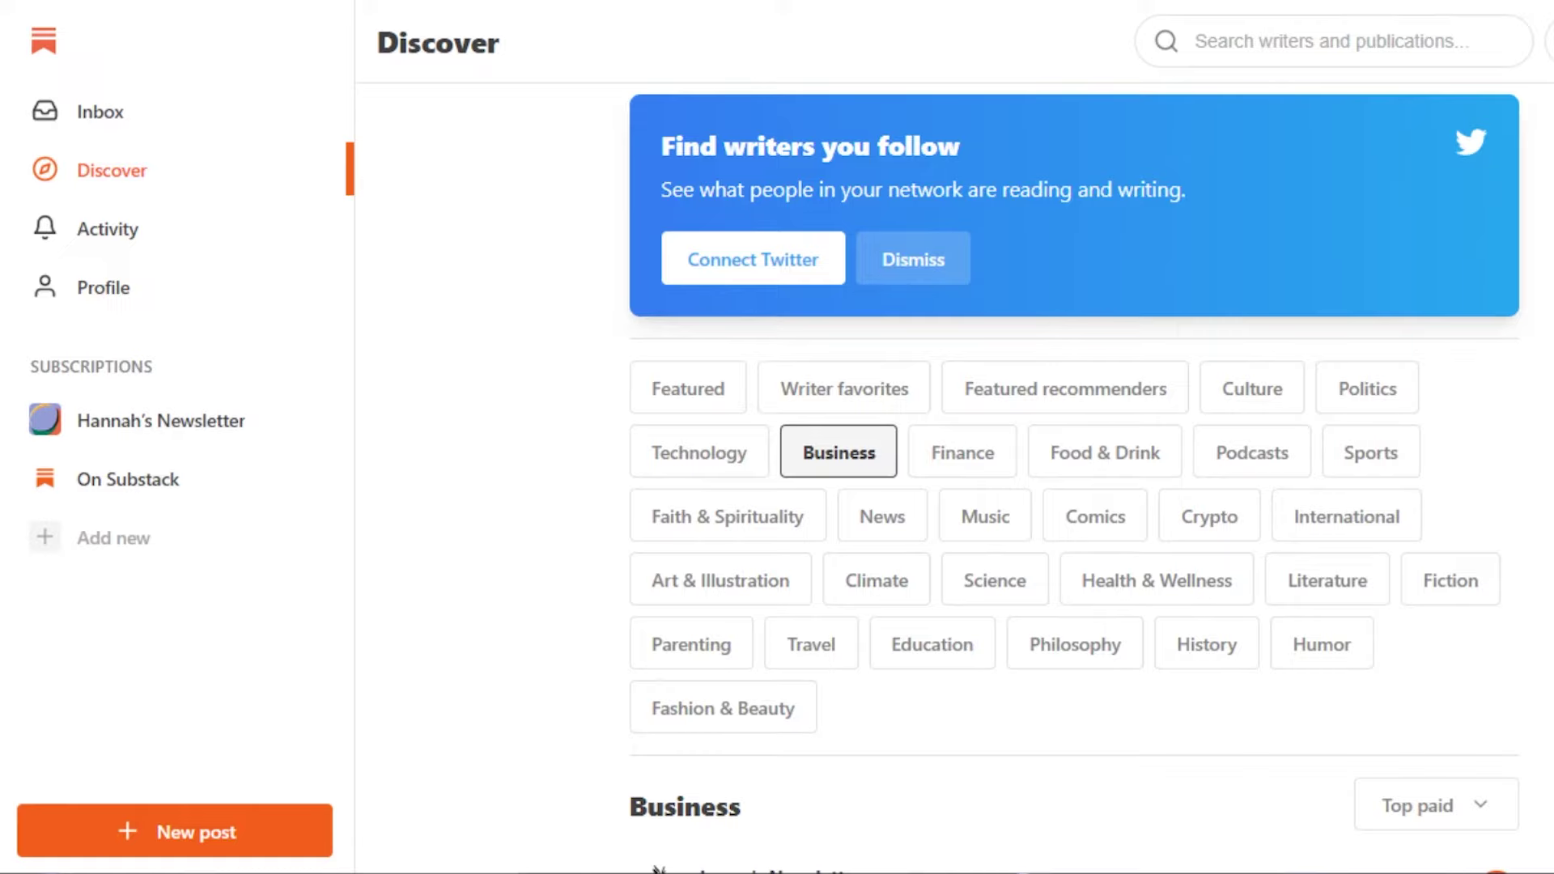
scroll(1074, 485, "down", 8)
scroll(847, 387, "down", 8)
scroll(848, 387, "up", 17)
left_click(701, 422)
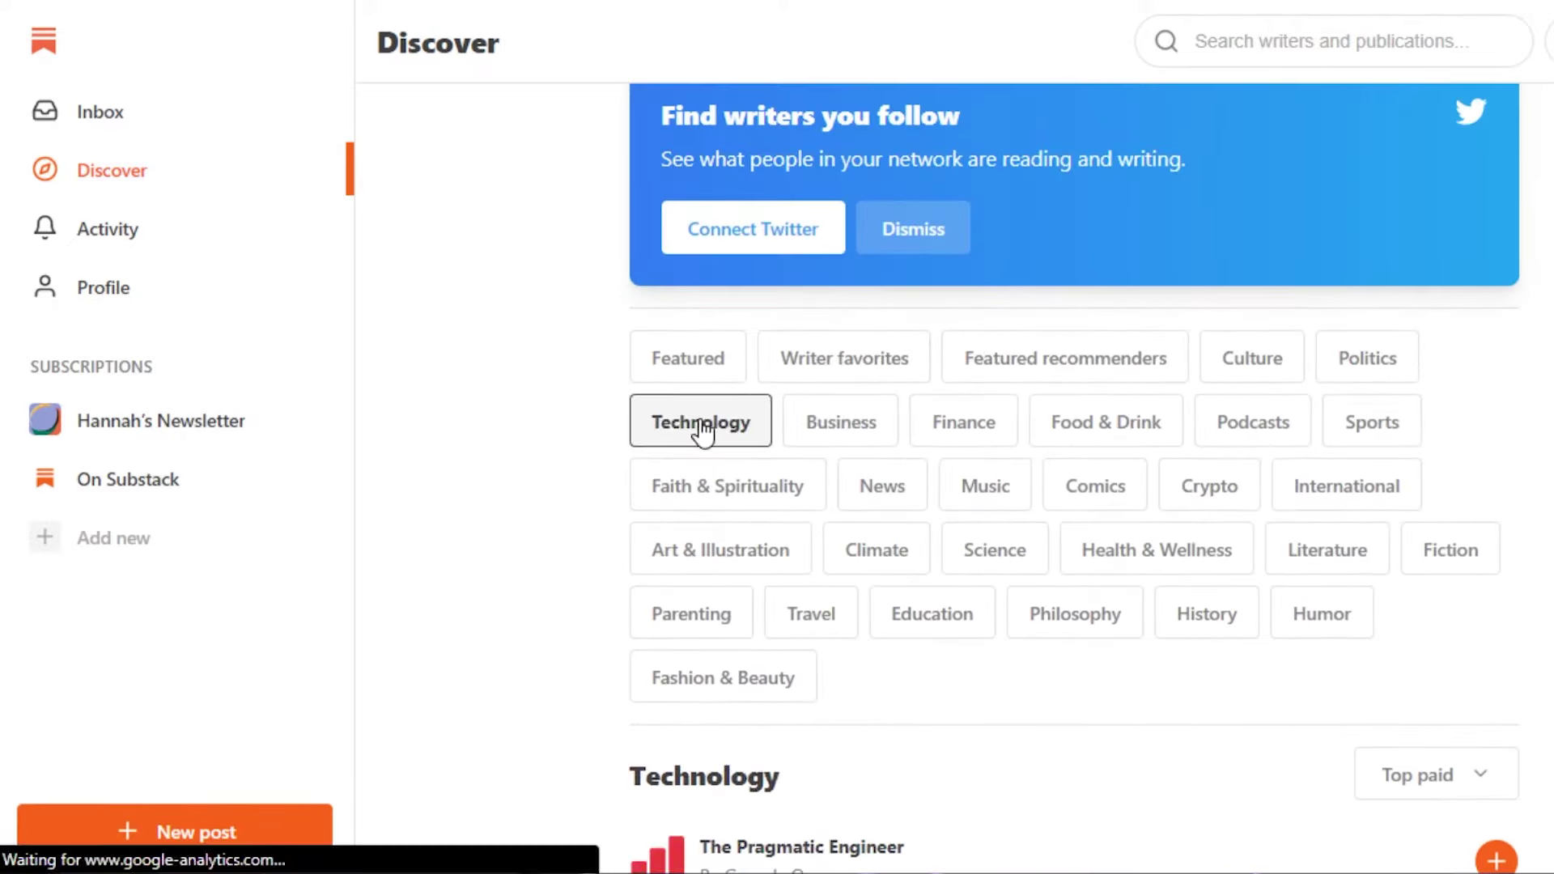
scroll(701, 422, "down", 1)
scroll(1074, 478, "down", 15)
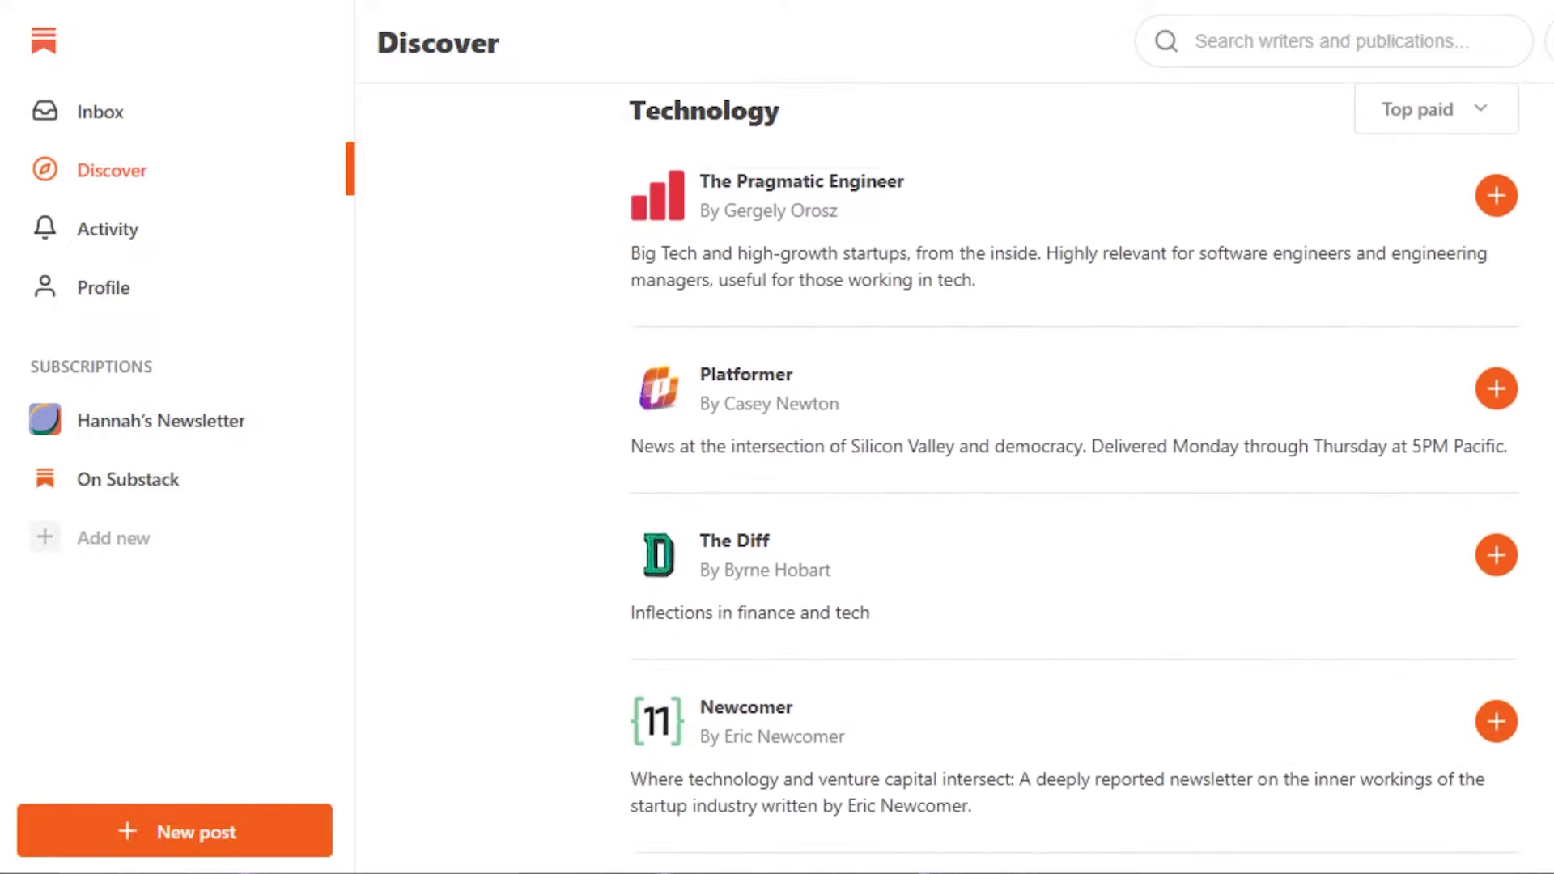
scroll(1074, 477, "down", 10)
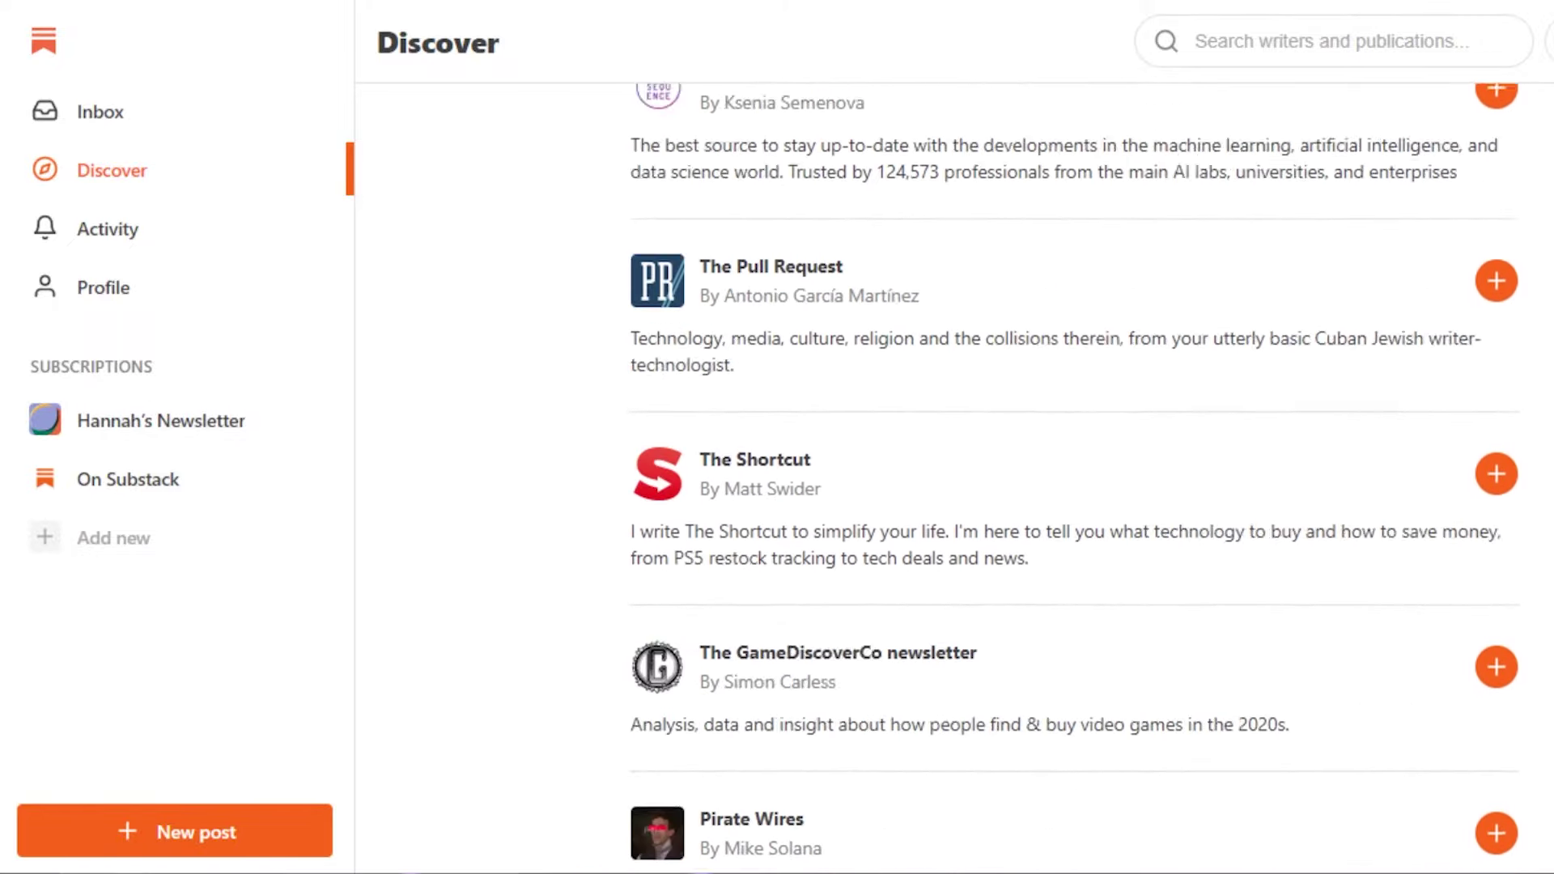
scroll(1074, 478, "up", 12)
scroll(1074, 477, "up", 7)
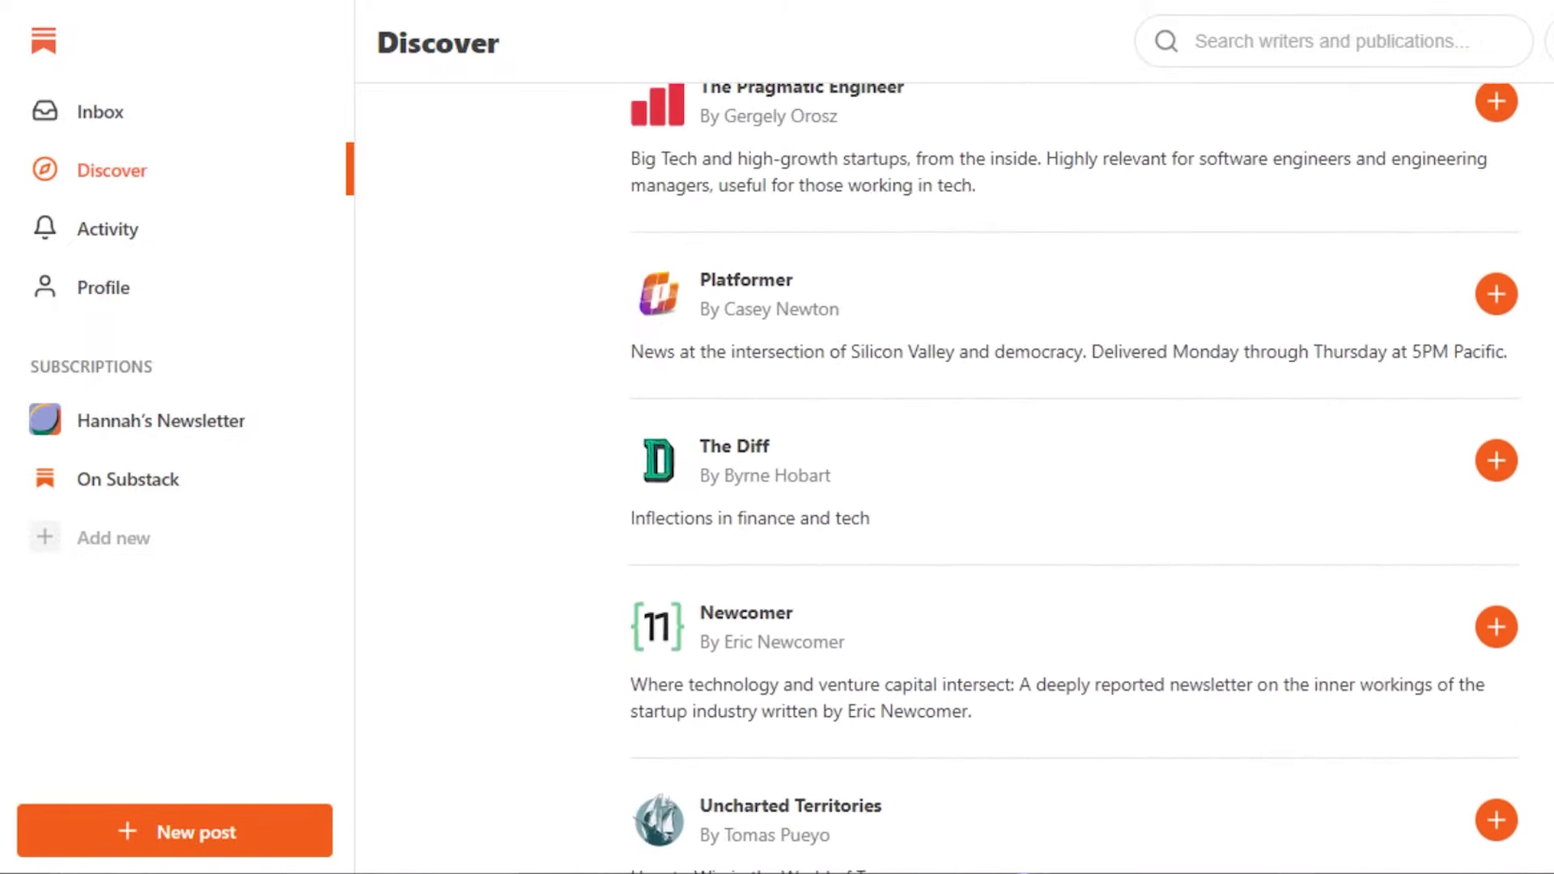
scroll(1074, 478, "up", 3)
Subscribe to The Pragmatic Engineer and return to Discover.
left_click(1497, 346)
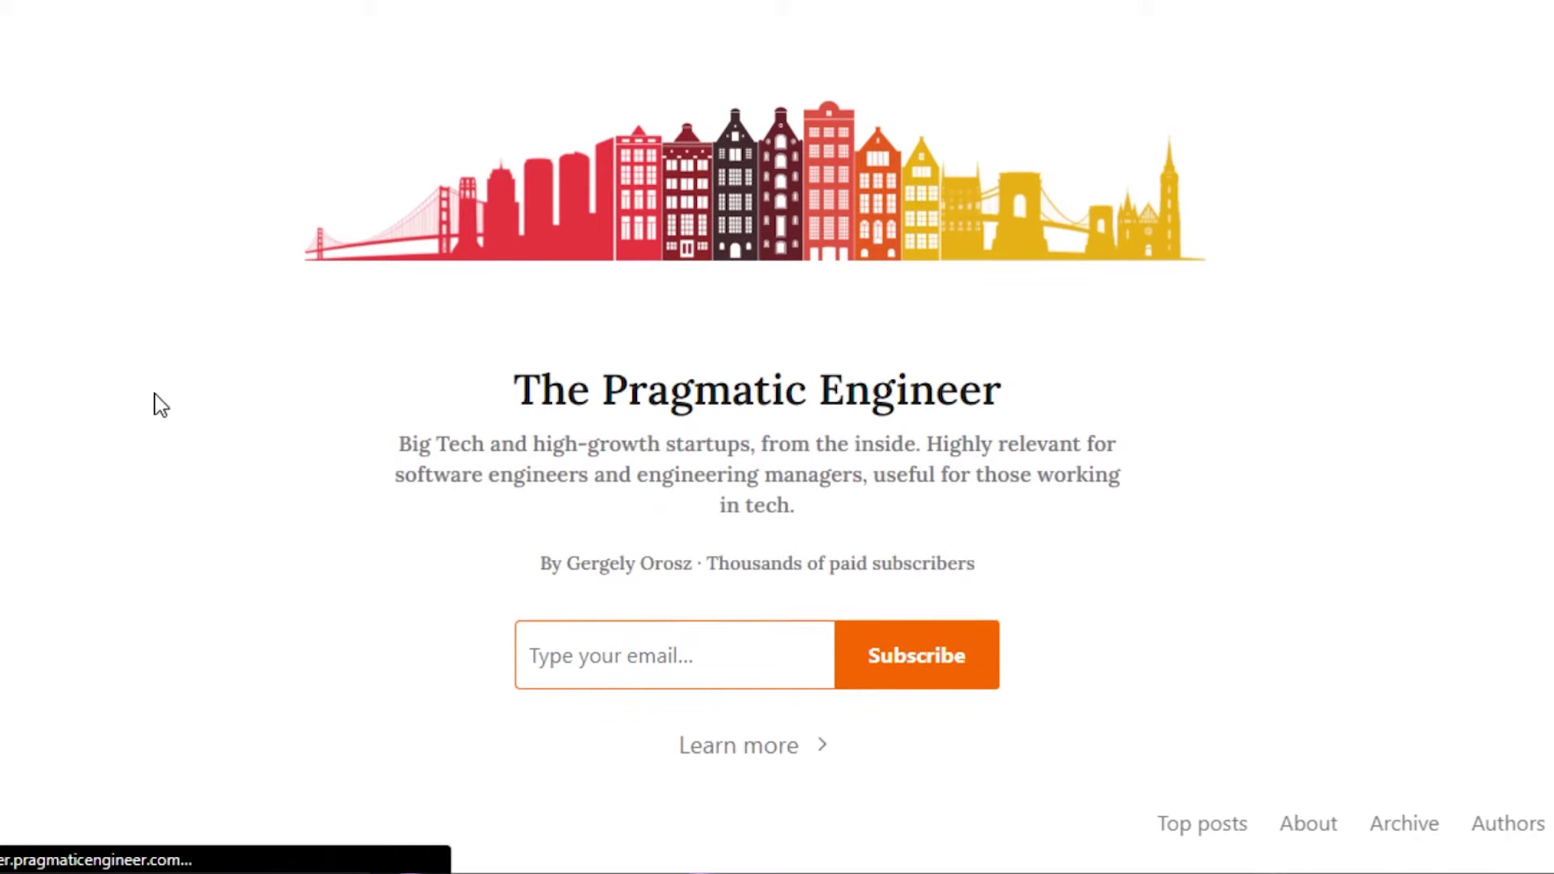
key("alt+Left")
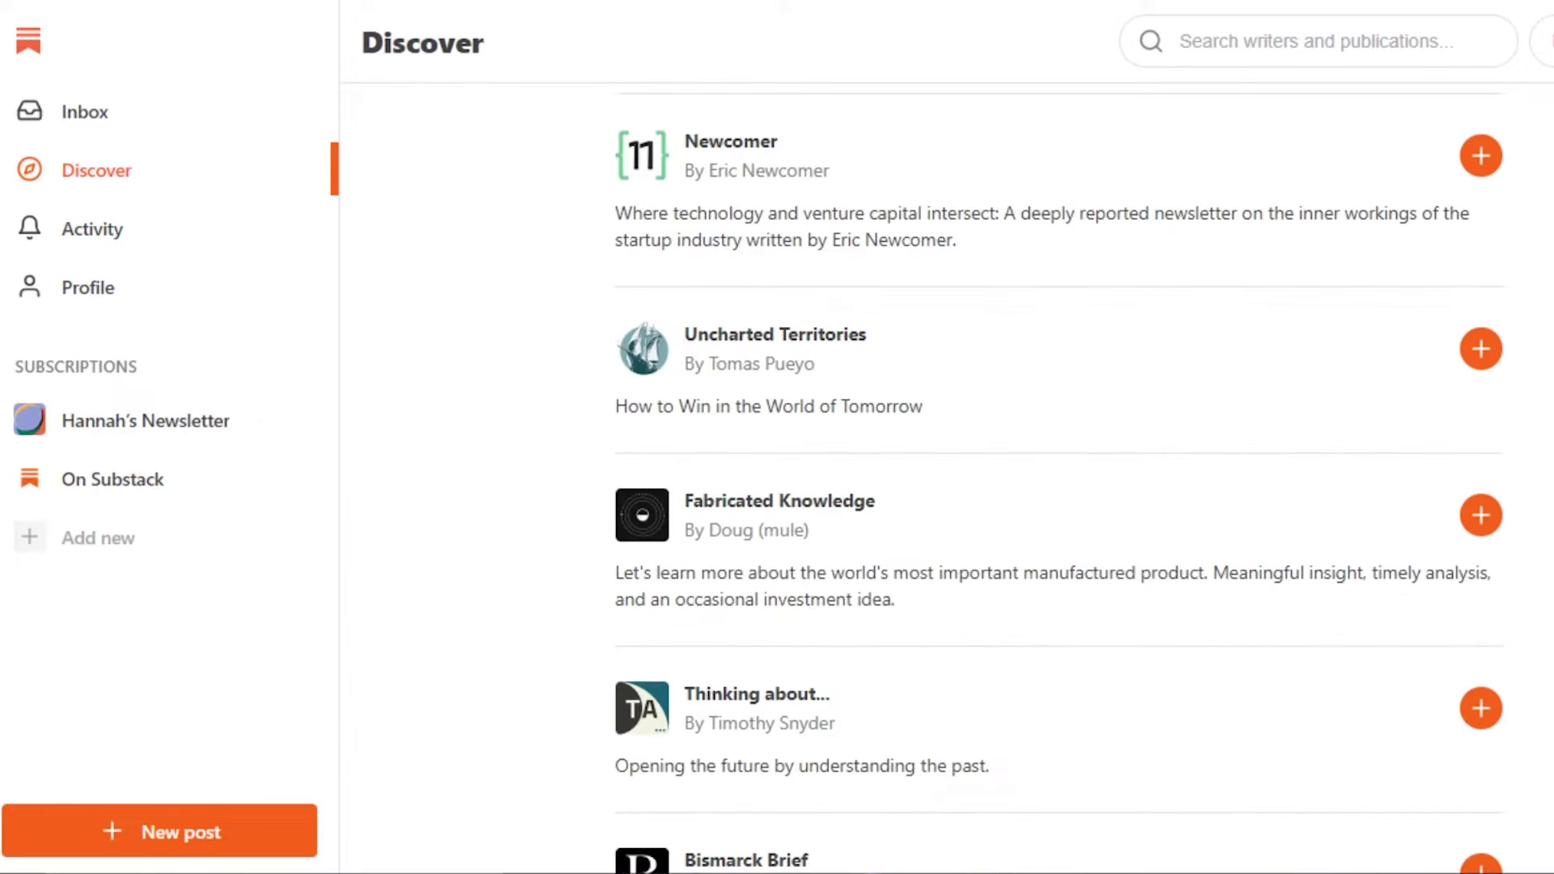
scroll(1468, 339, "up", 7)
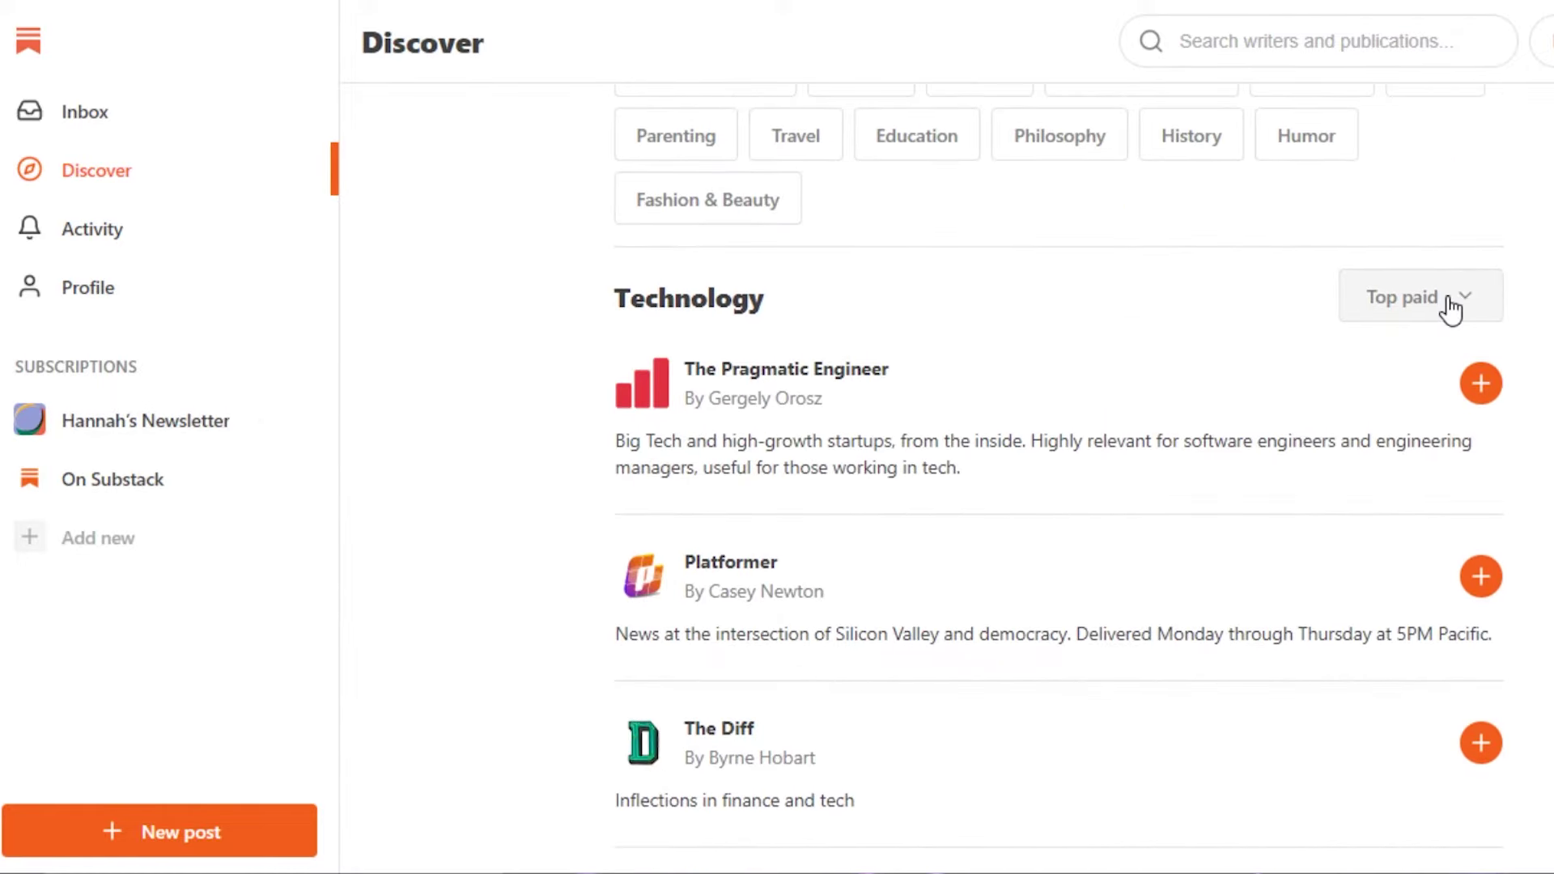
Switch the Technology list from Top paid to All.
left_click(1450, 304)
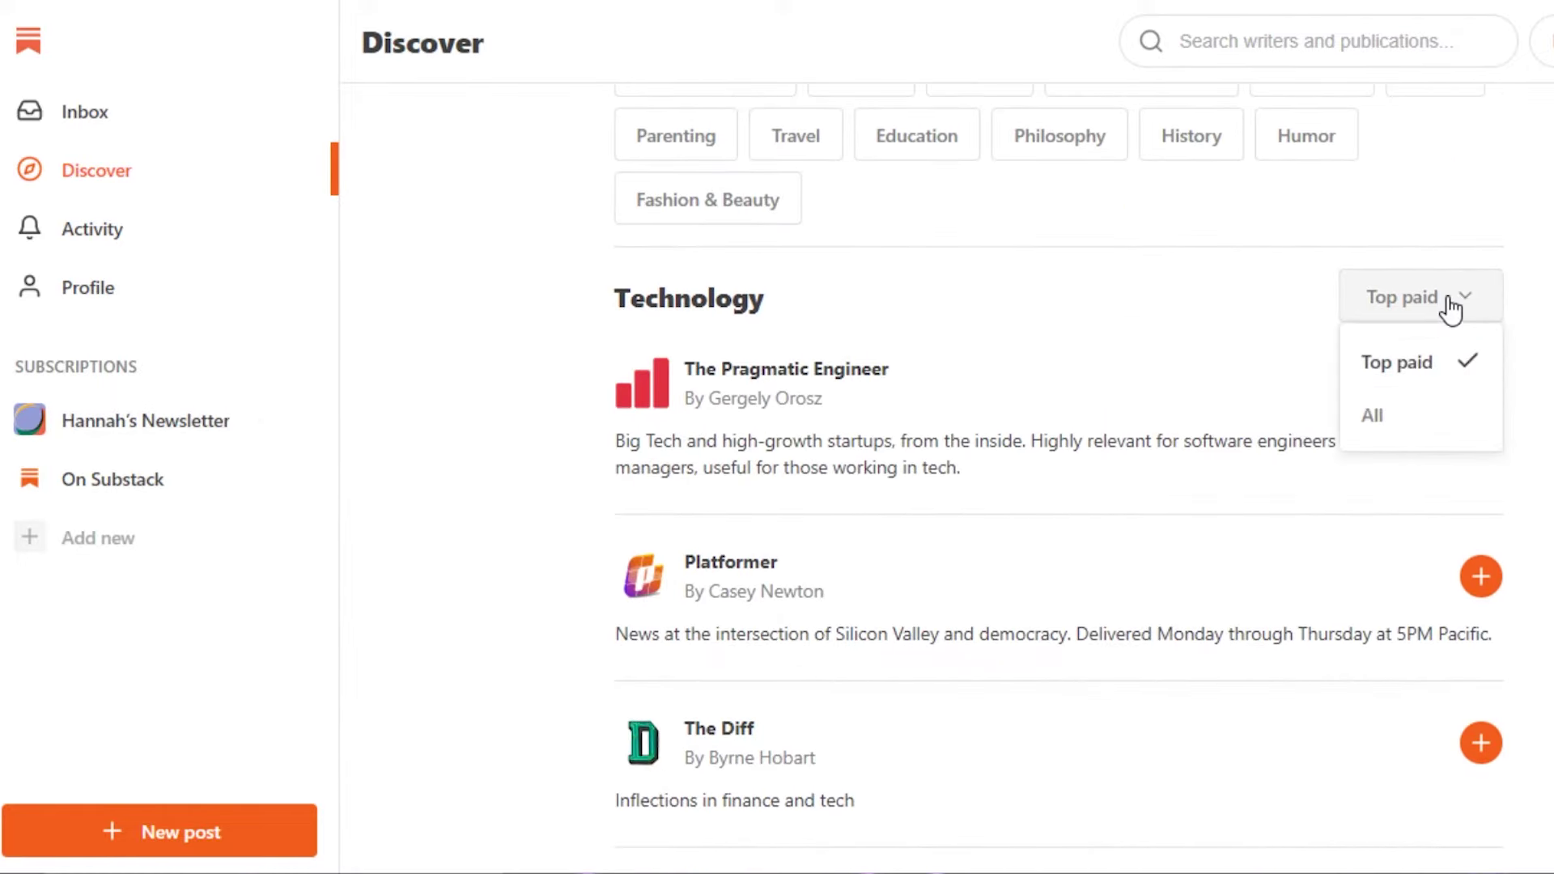
left_click(1373, 416)
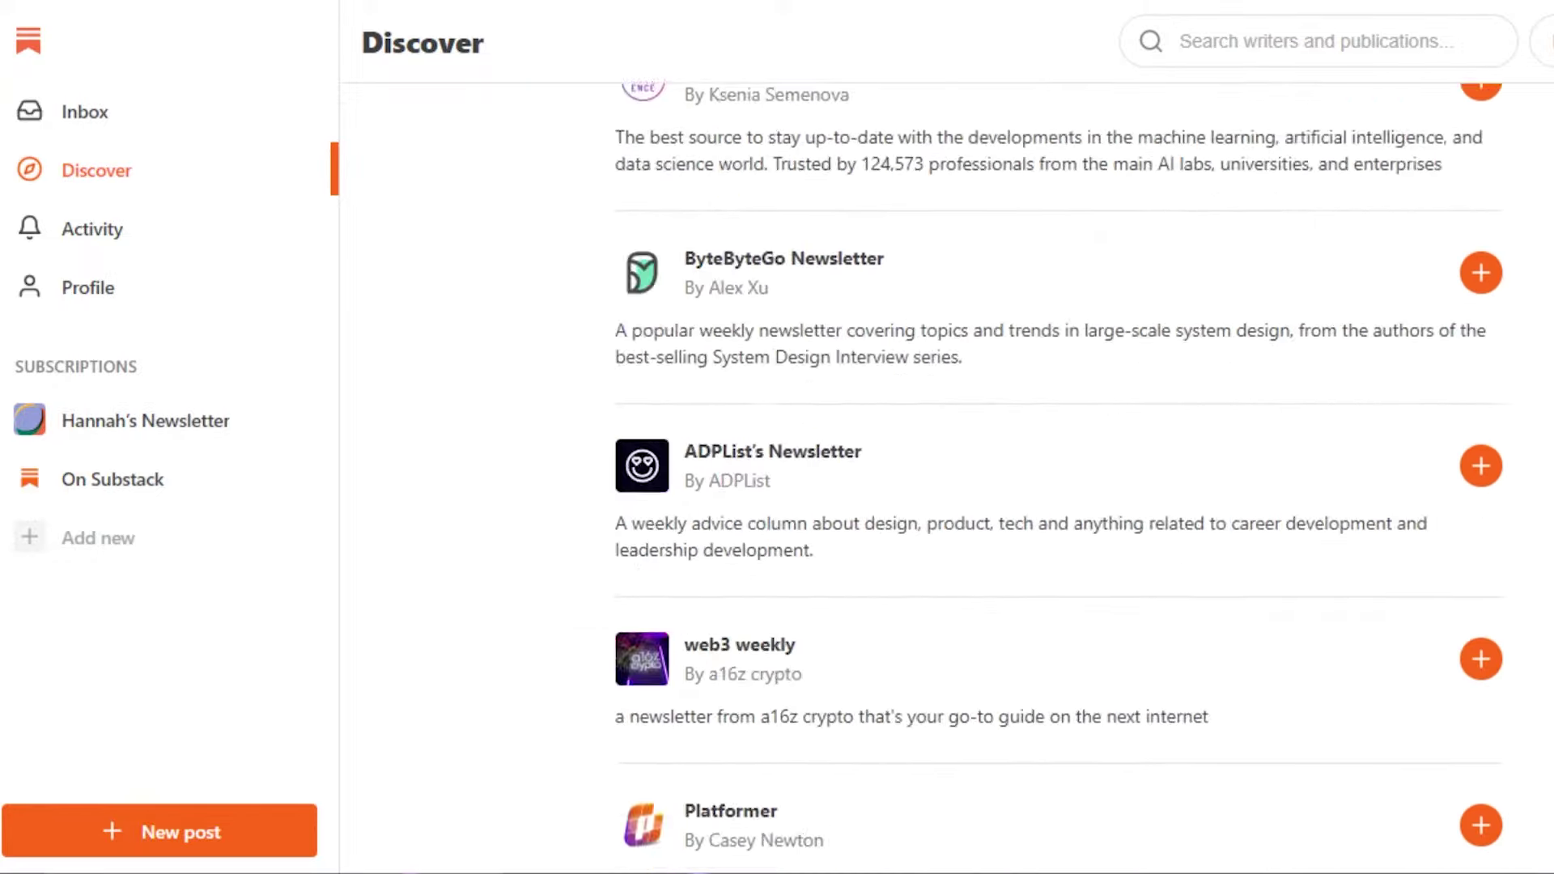
scroll(1058, 477, "up", 15)
scroll(1311, 416, "up", 6)
scroll(1311, 417, "down", 5)
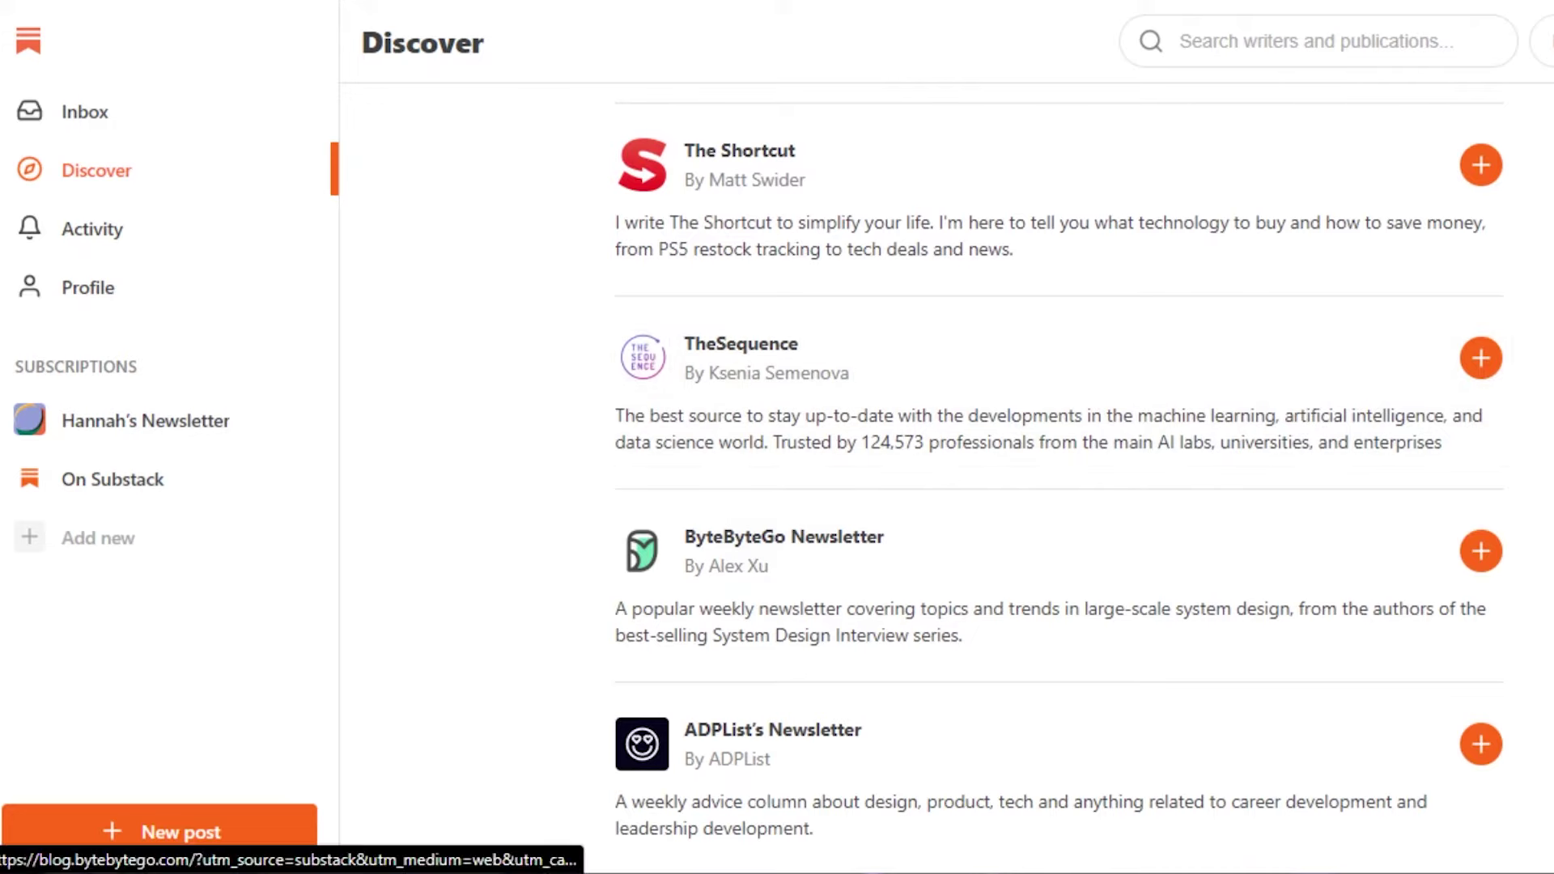
Subscribe to the ByteByteGo Newsletter and review the resulting publishing dashboard.
left_click(1484, 559)
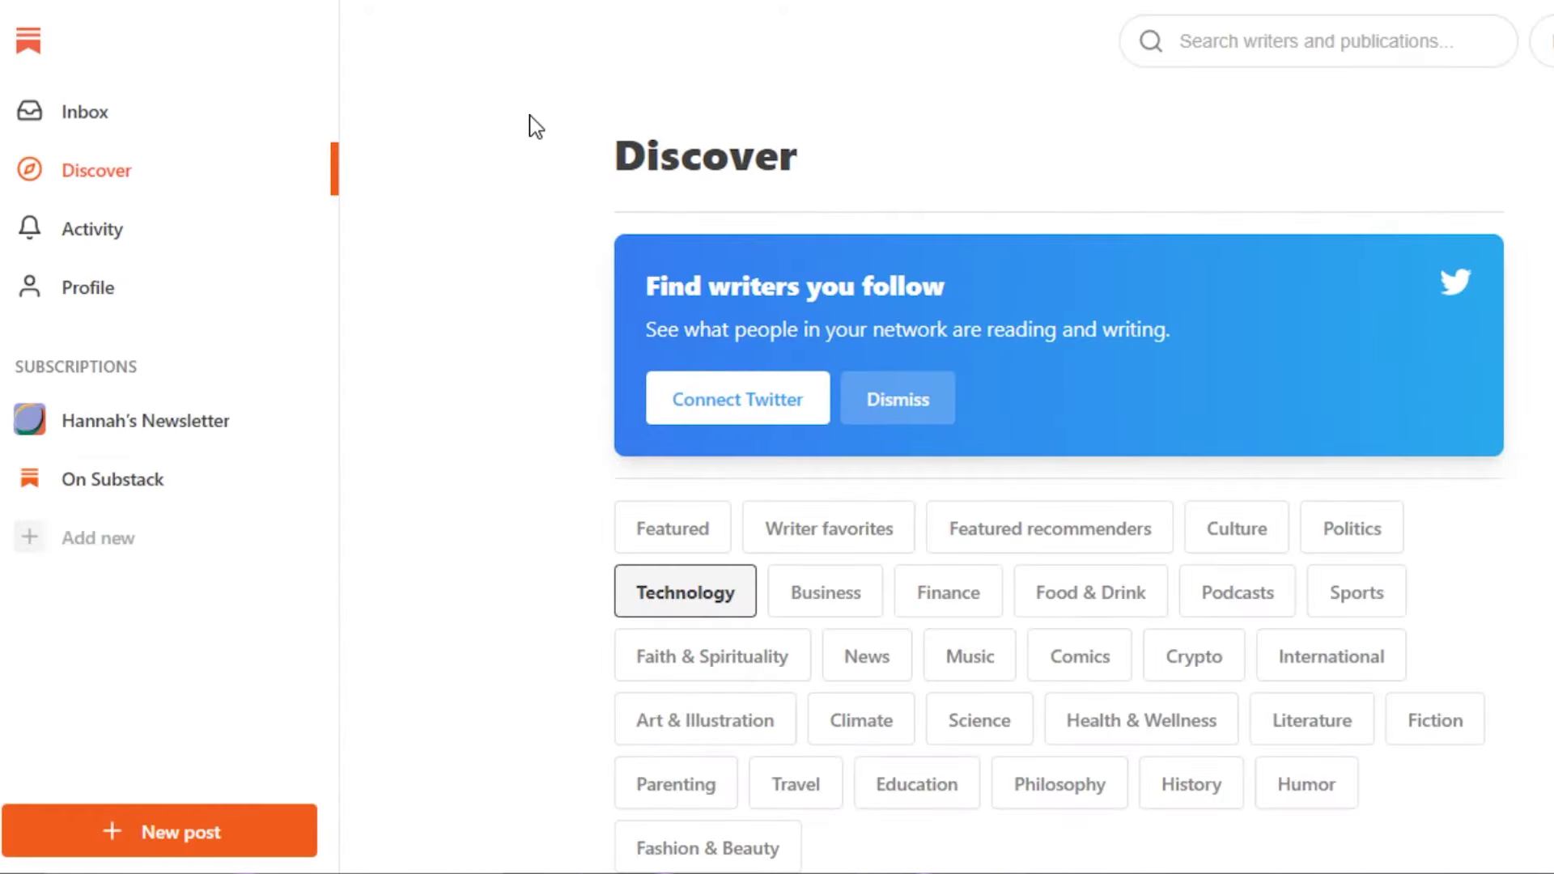
scroll(805, 212, "down", 20)
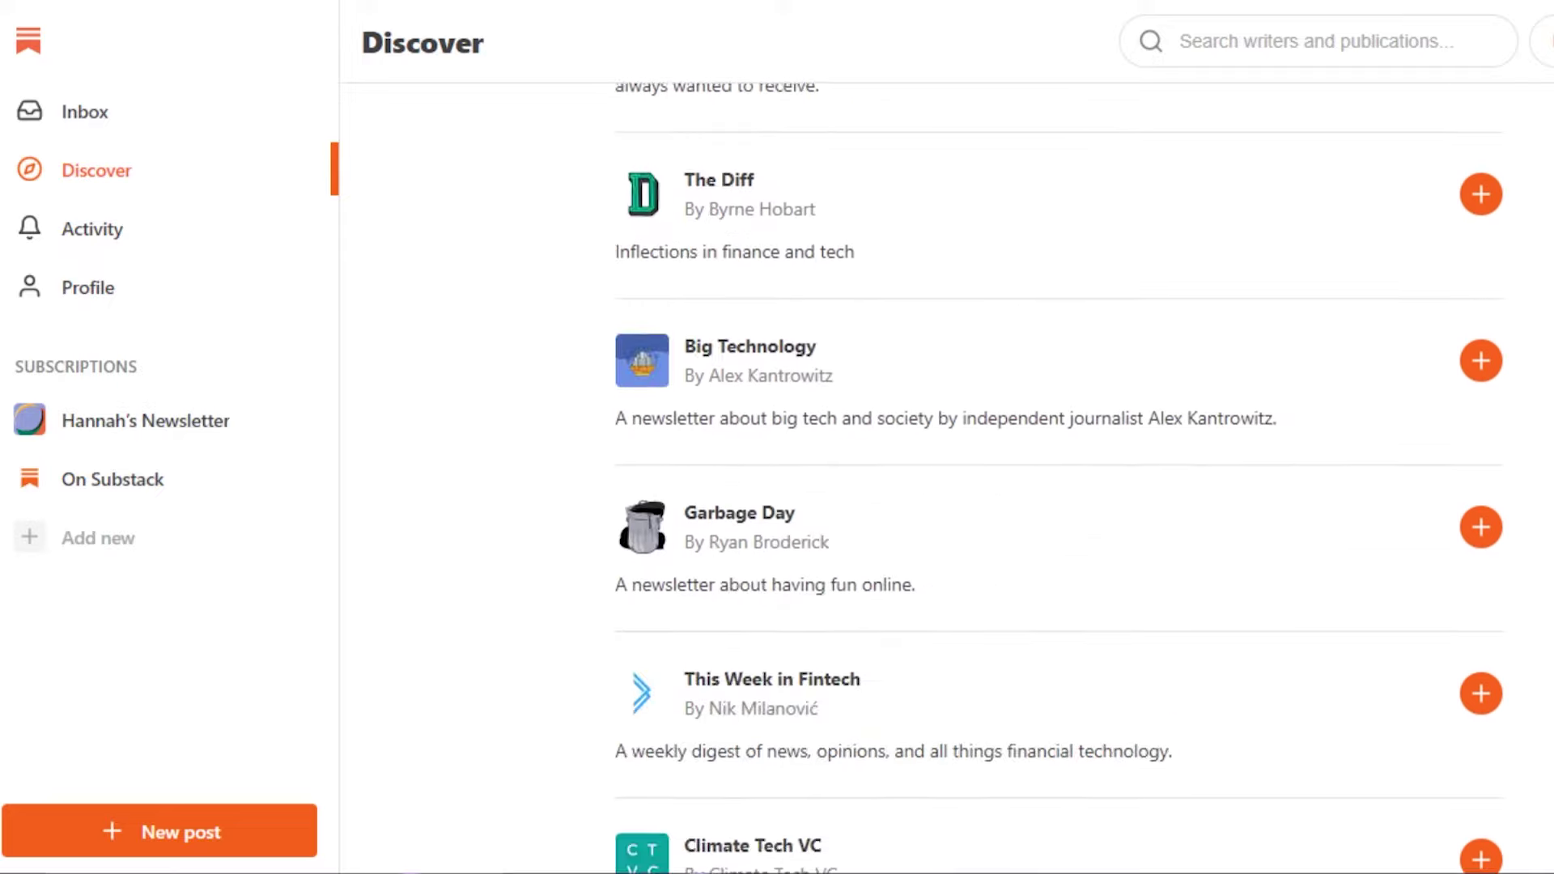
scroll(1060, 484, "down", 15)
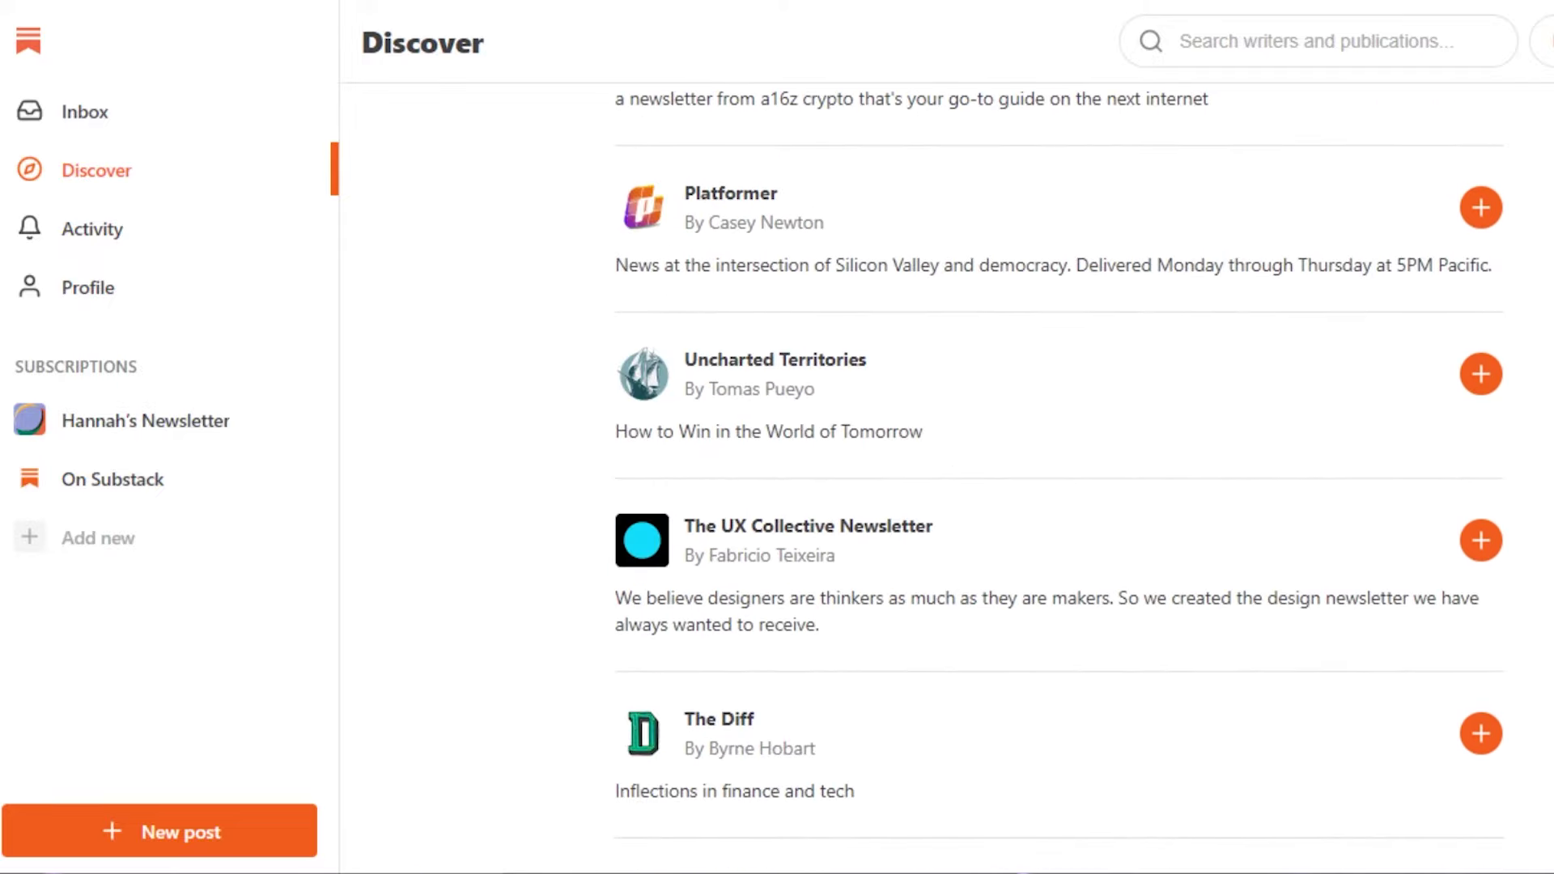
scroll(1058, 473, "up", 20)
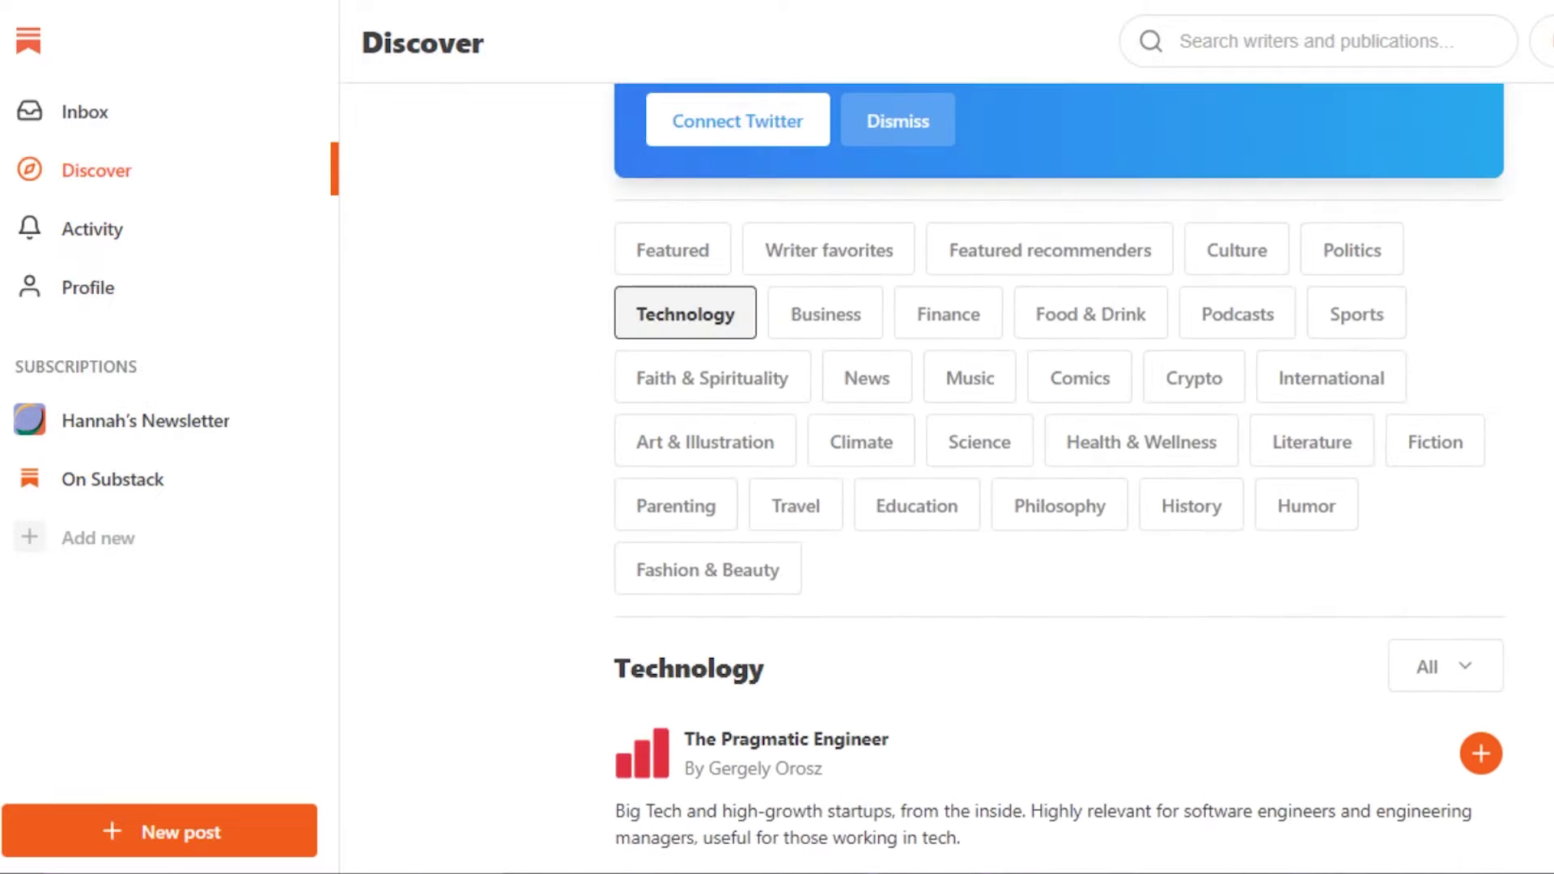
scroll(1059, 473, "down", 1)
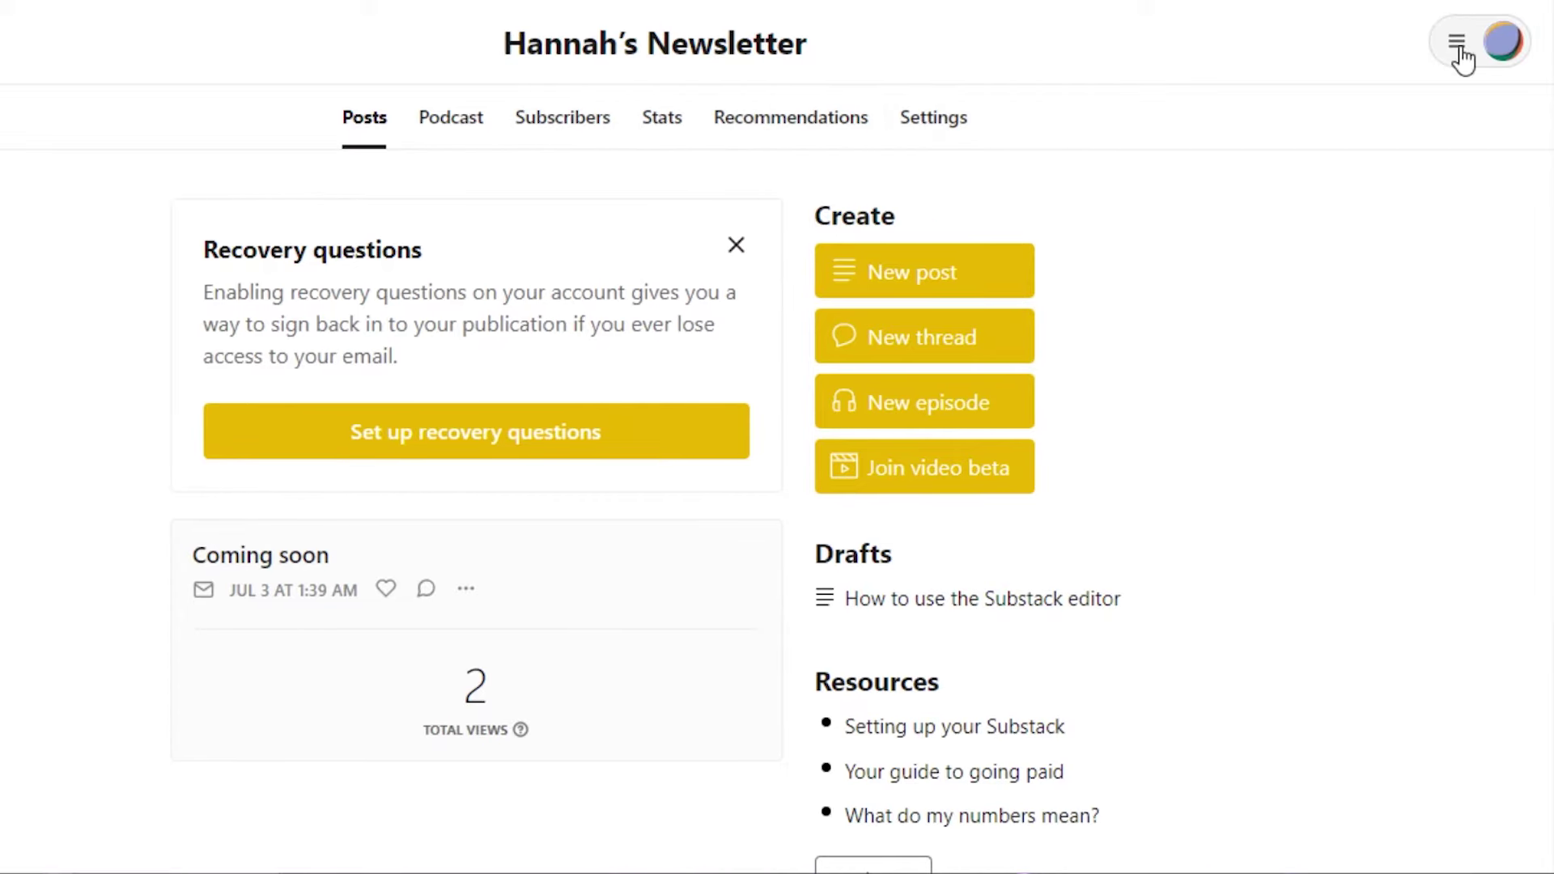
Start a blank post from the account menu and the dashboard's Create section.
left_click(1460, 49)
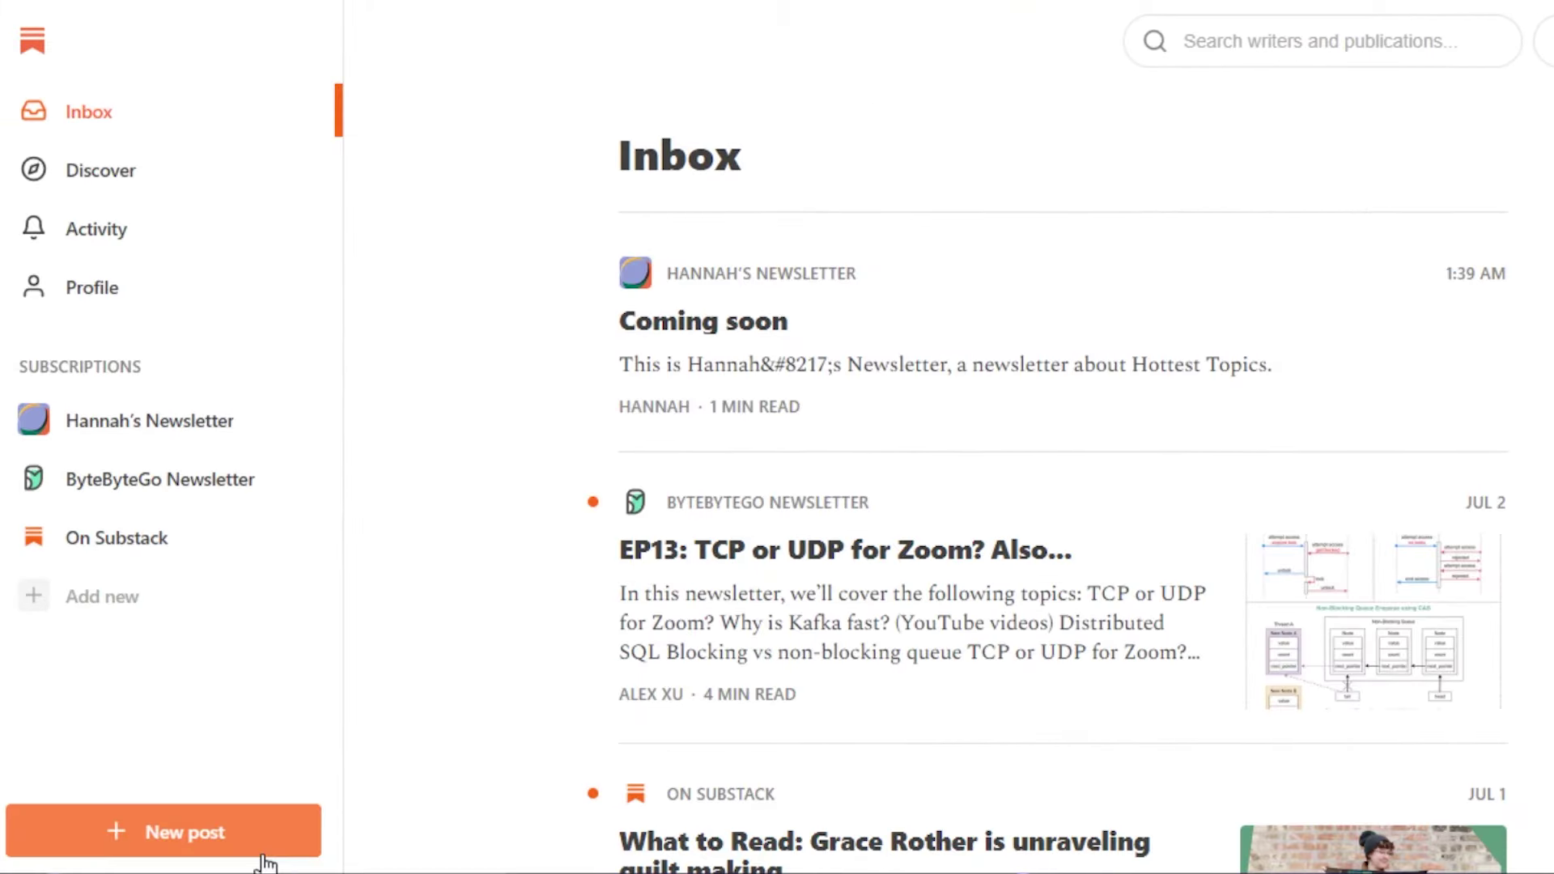
left_click(168, 846)
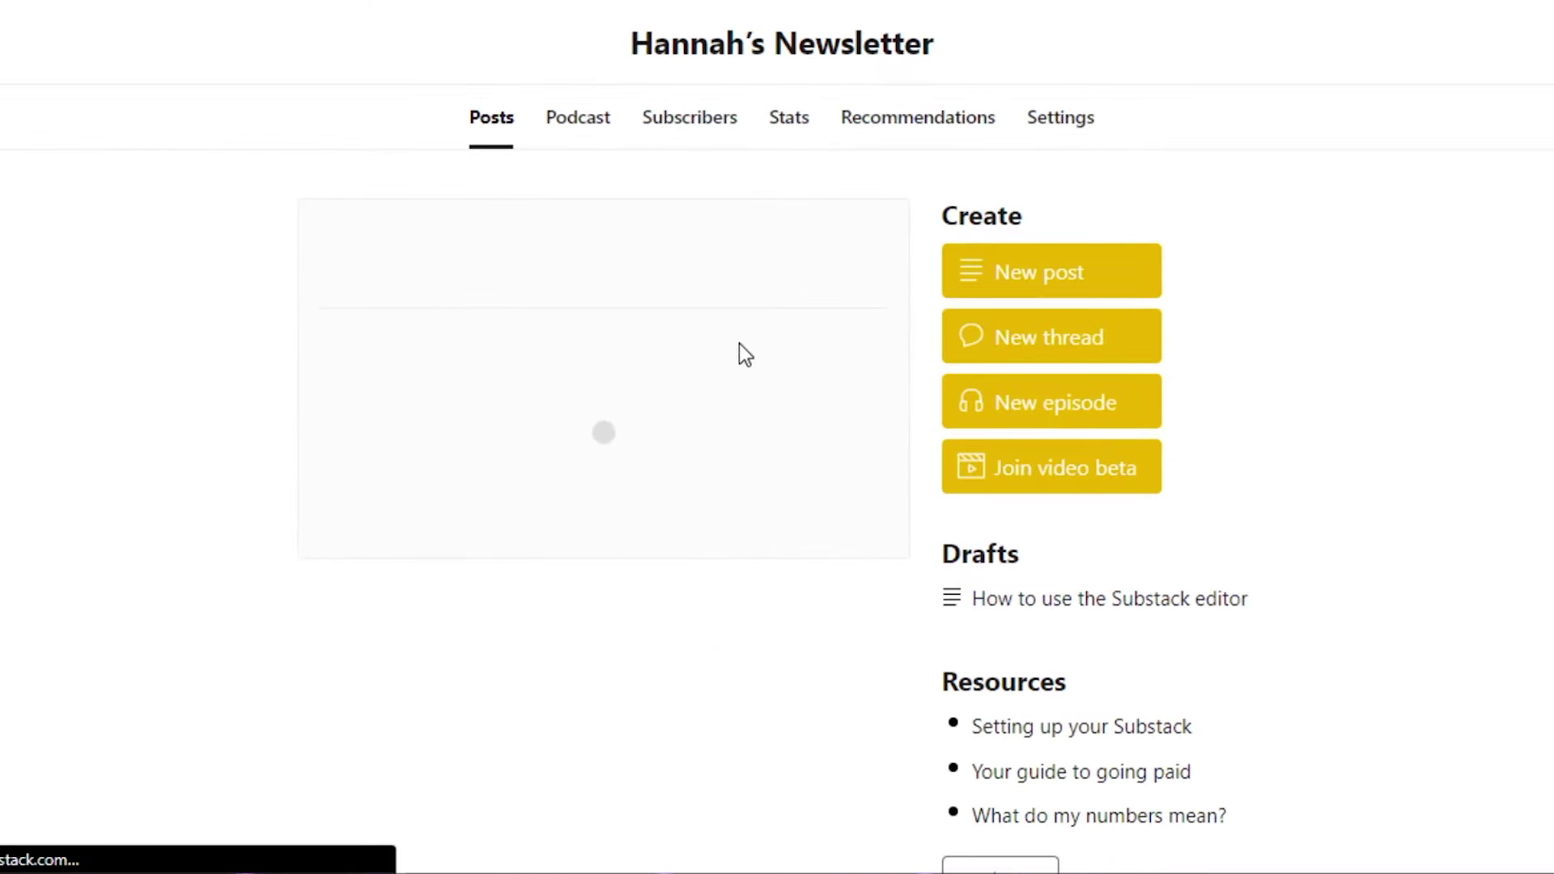
scroll(777, 438, "down", 2)
scroll(794, 104, "up", 2)
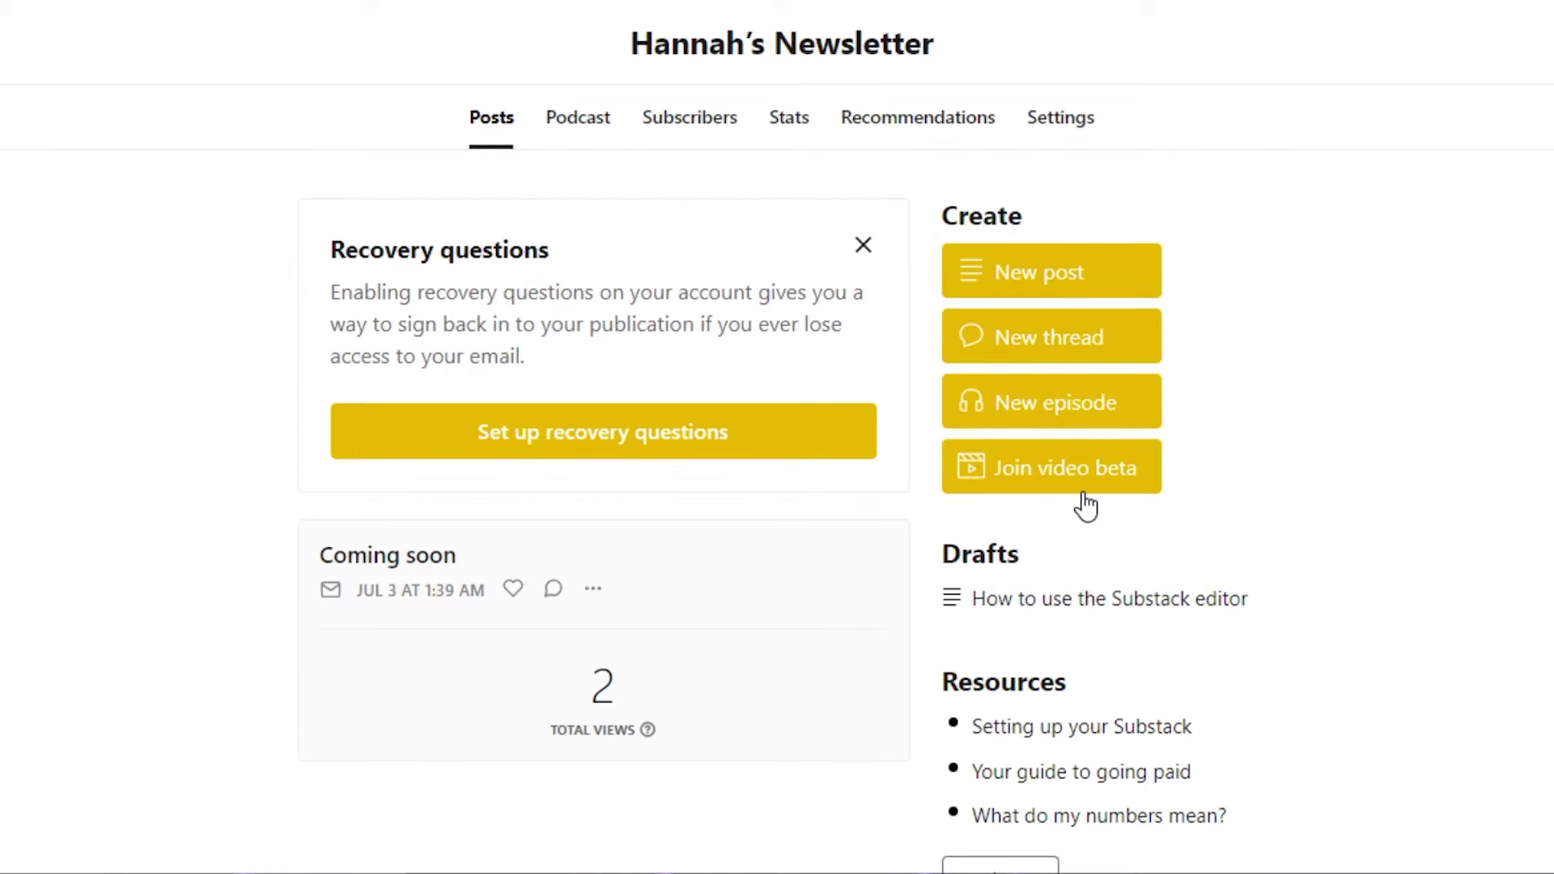
left_click(1026, 275)
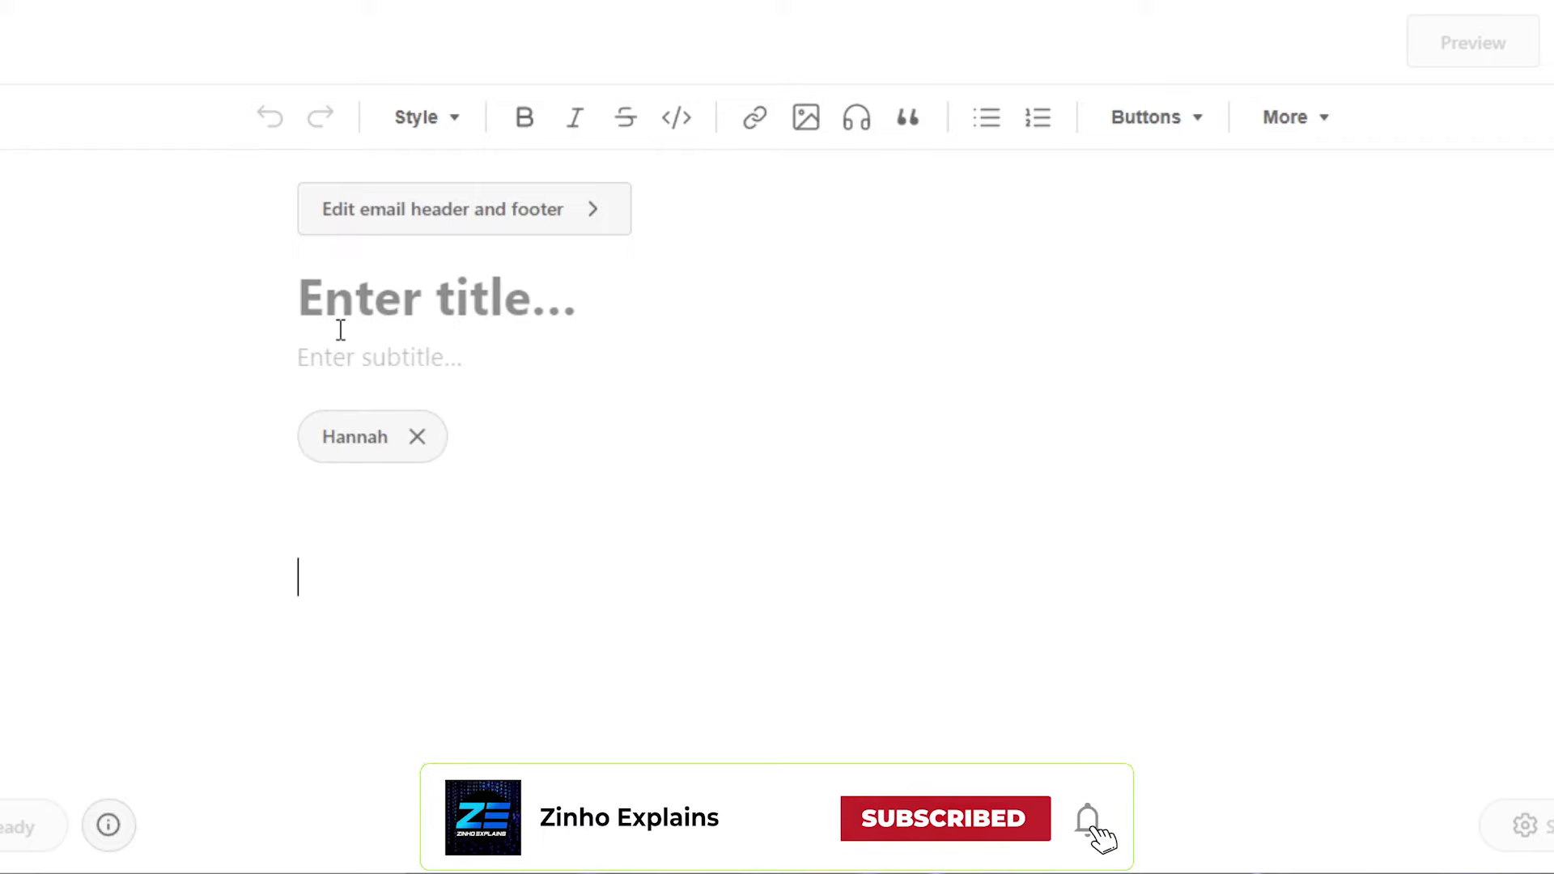
Enter 'Test' as the post title and 'New test Email' as its subtitle.
left_click(403, 298)
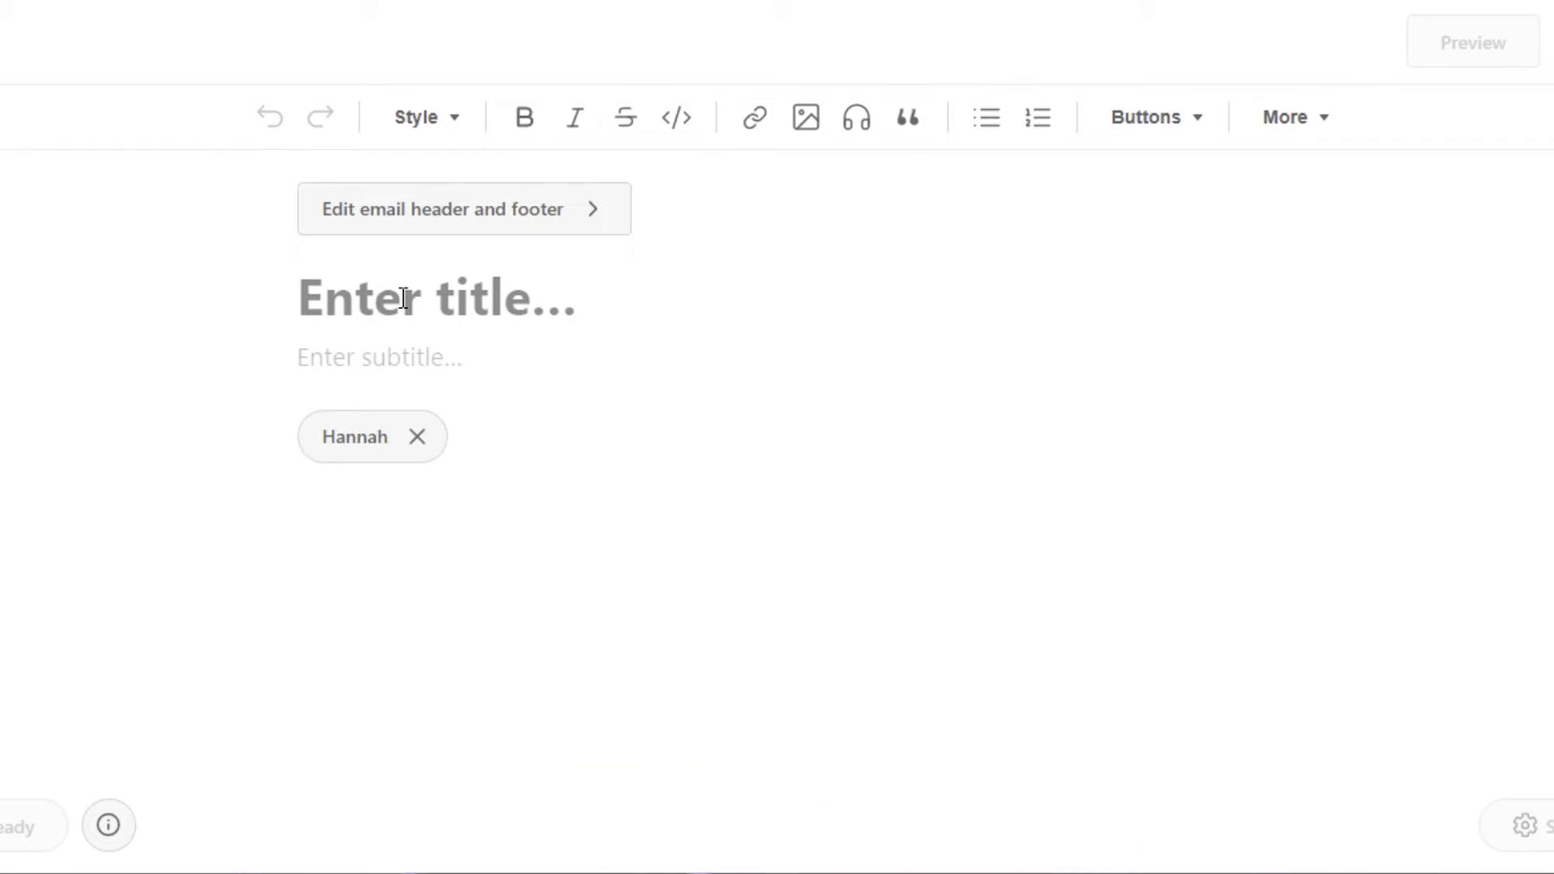
type("Test")
left_click(406, 354)
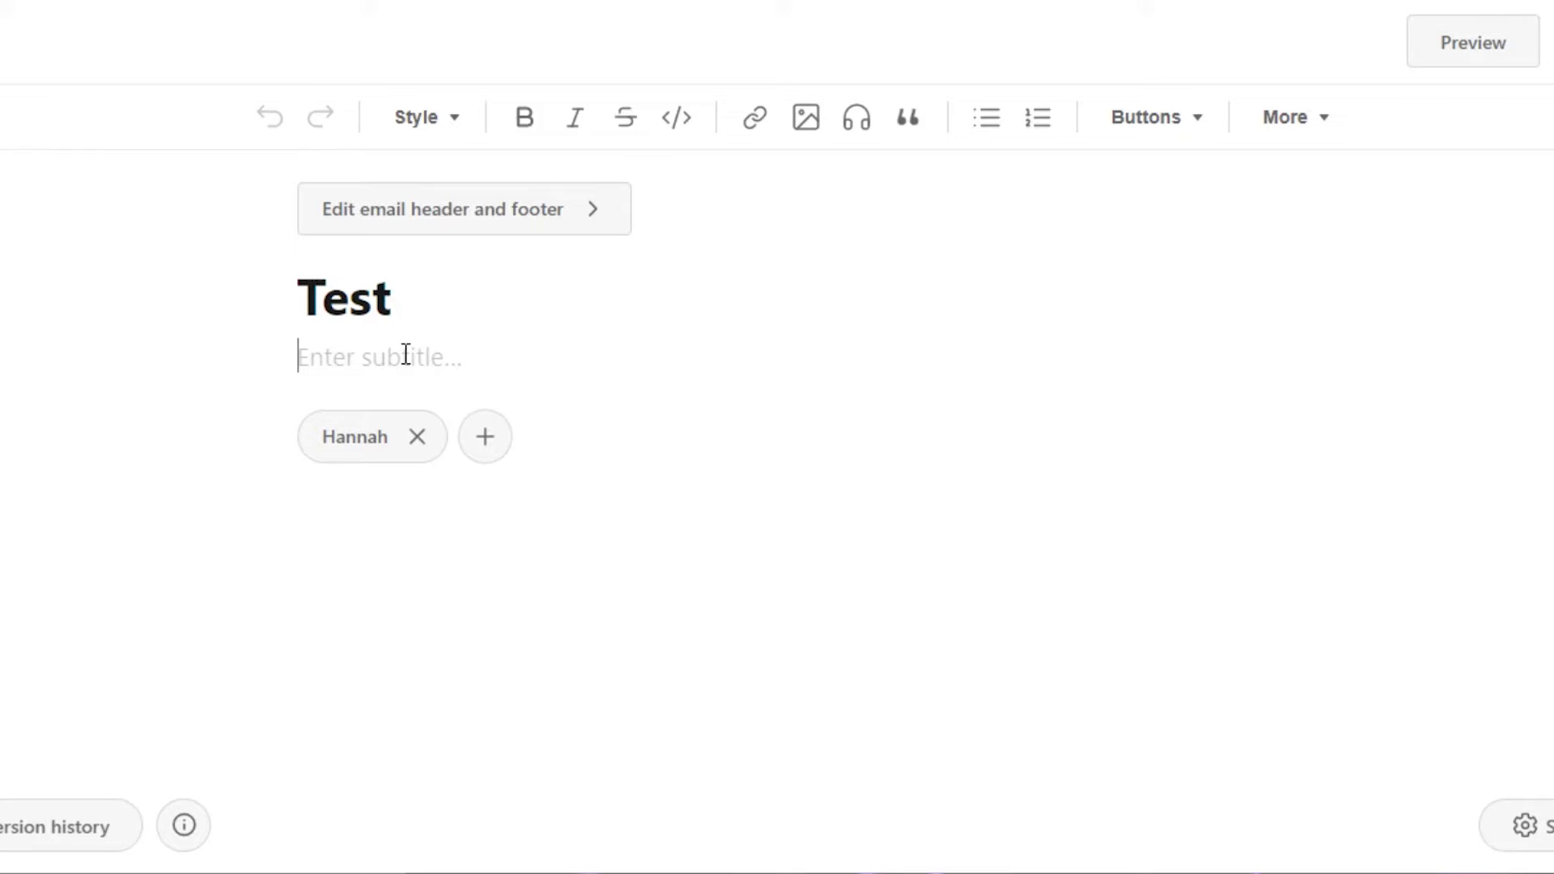
type("New test Email")
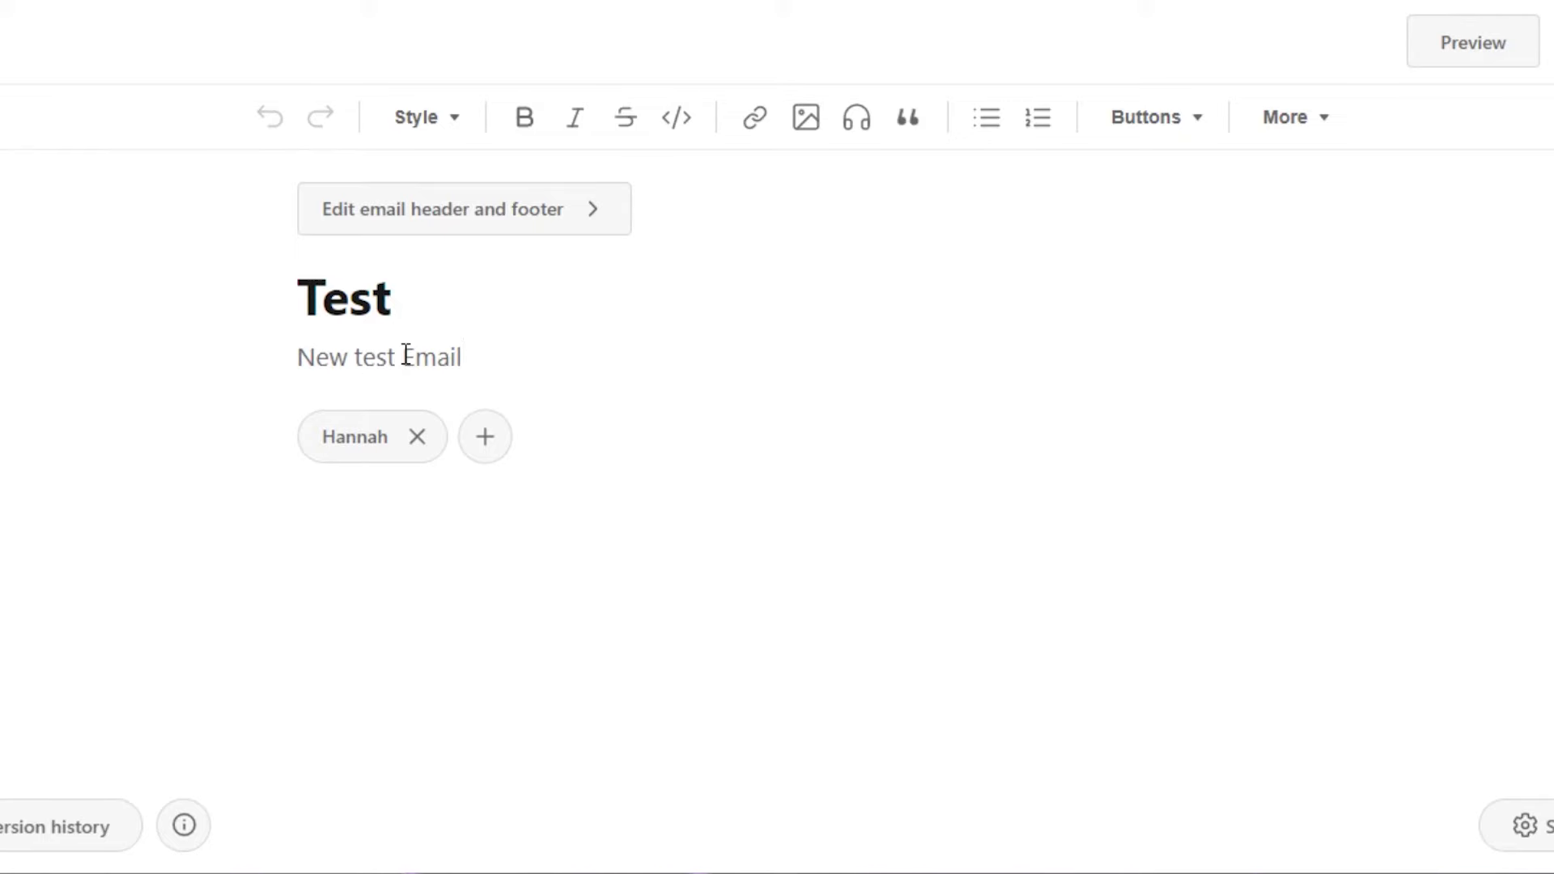
left_click(483, 452)
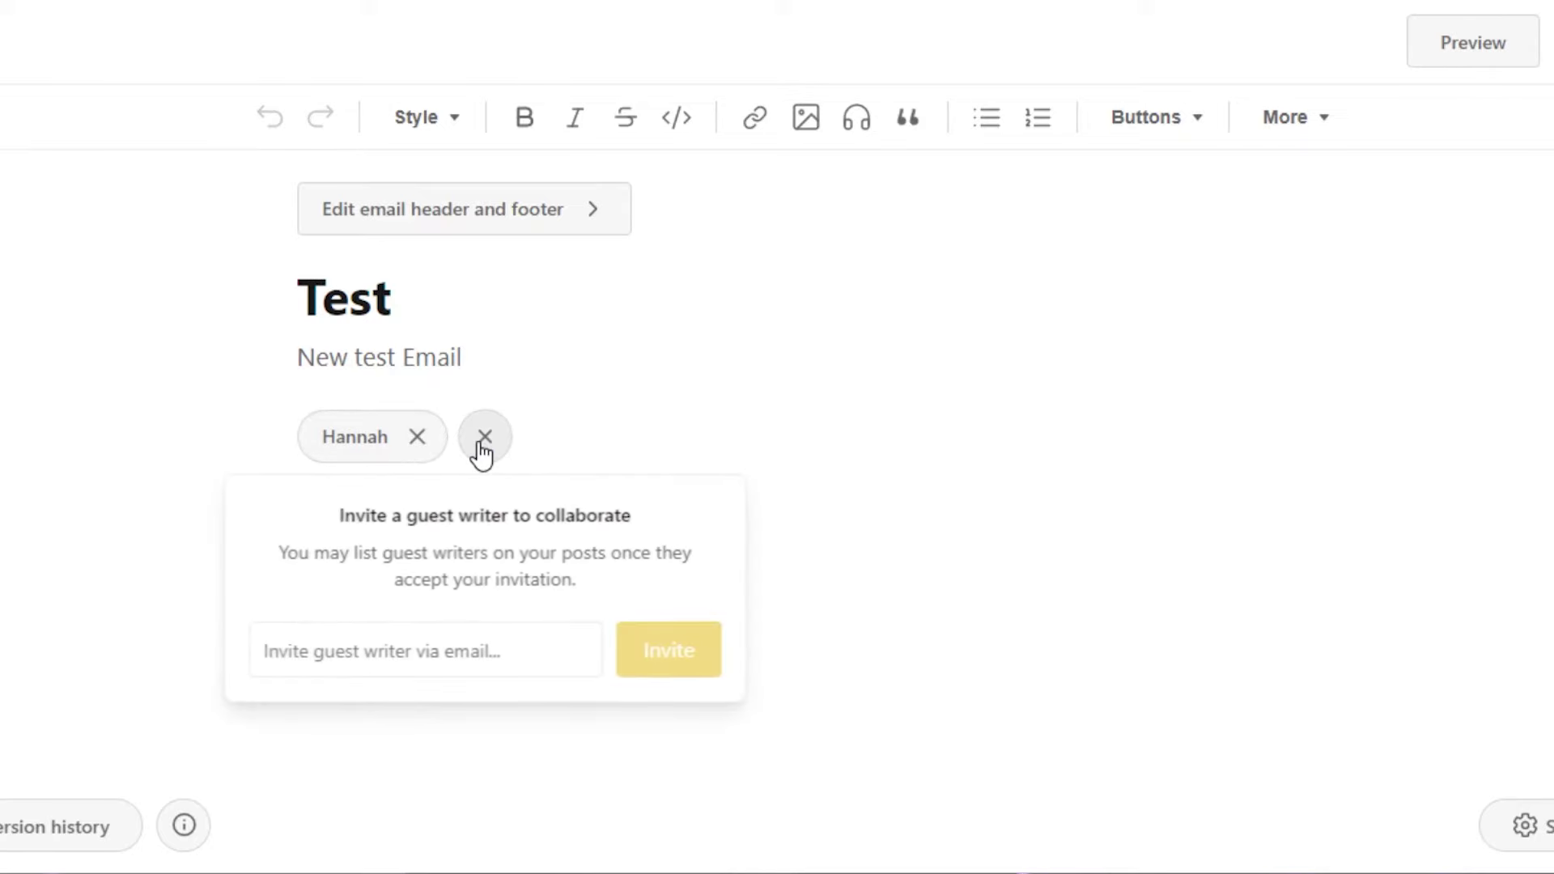
left_click(681, 408)
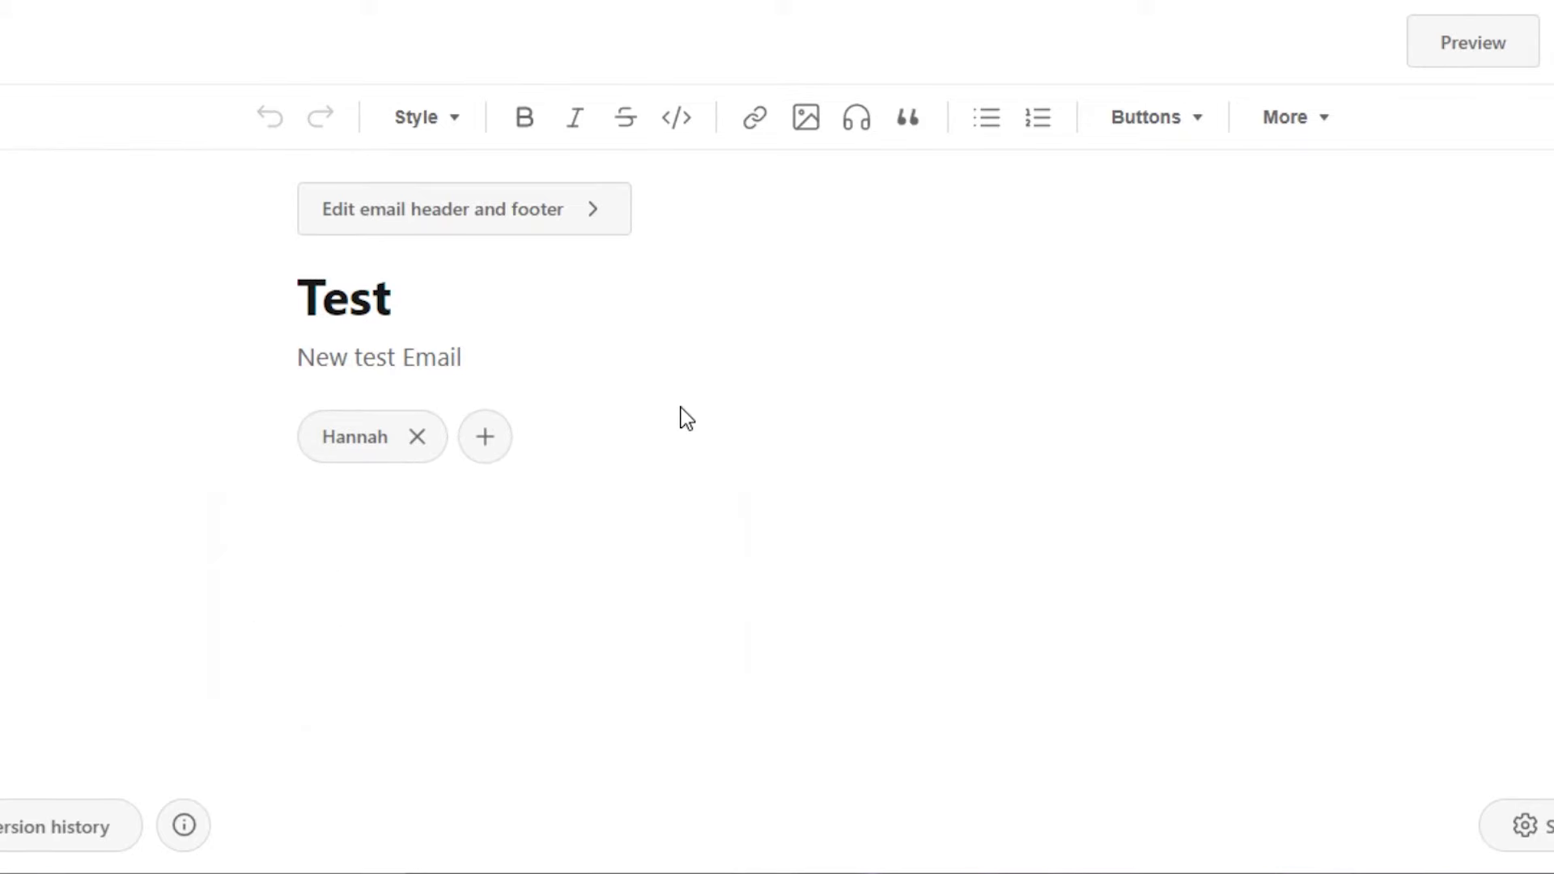
left_click(489, 455)
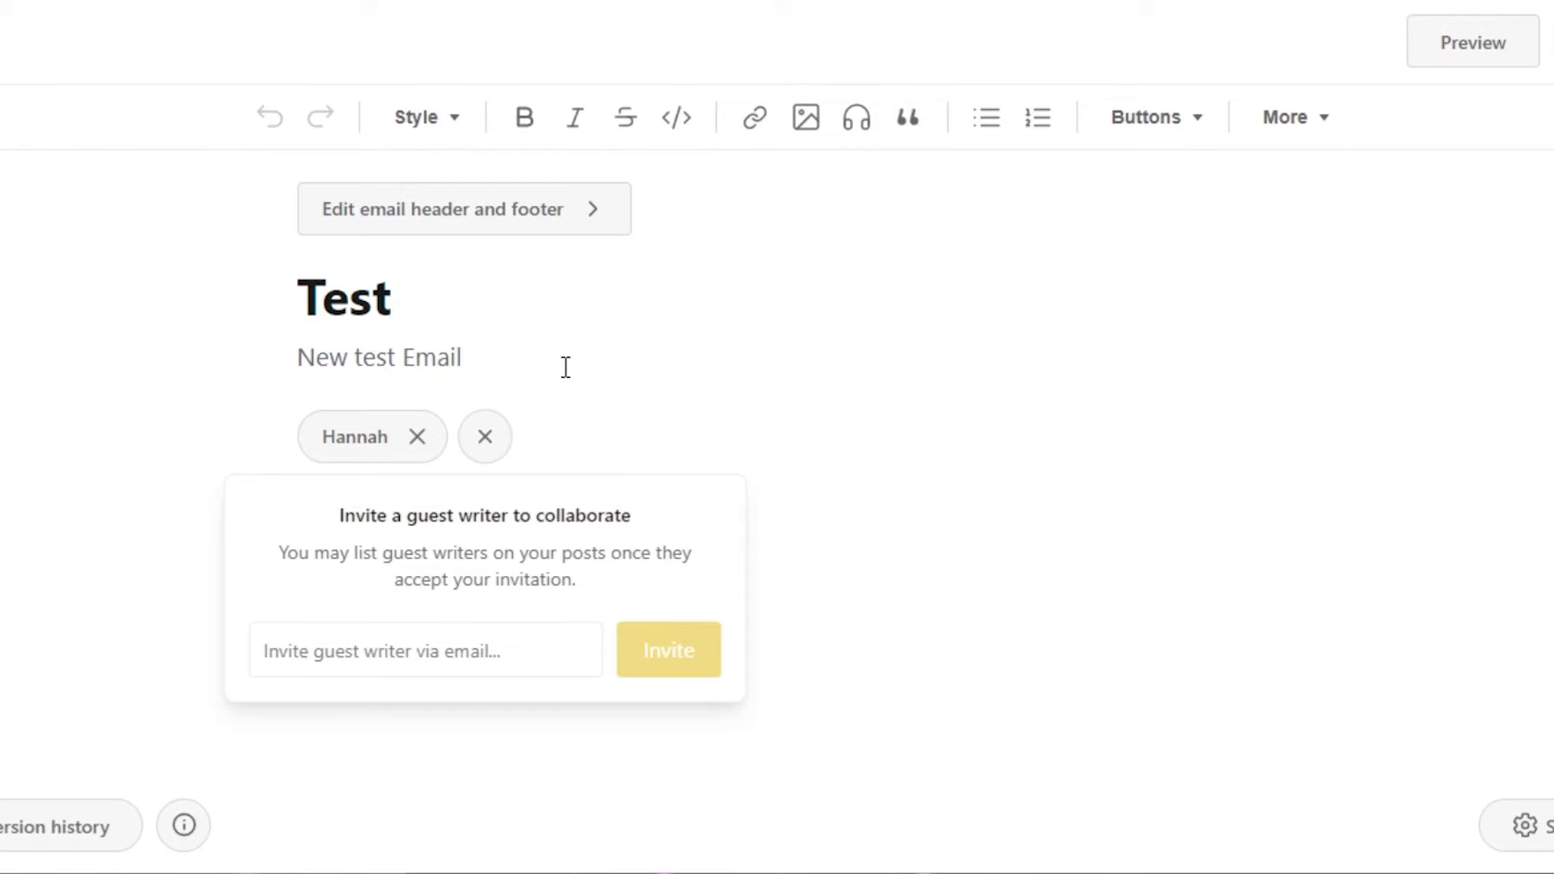
left_click(480, 450)
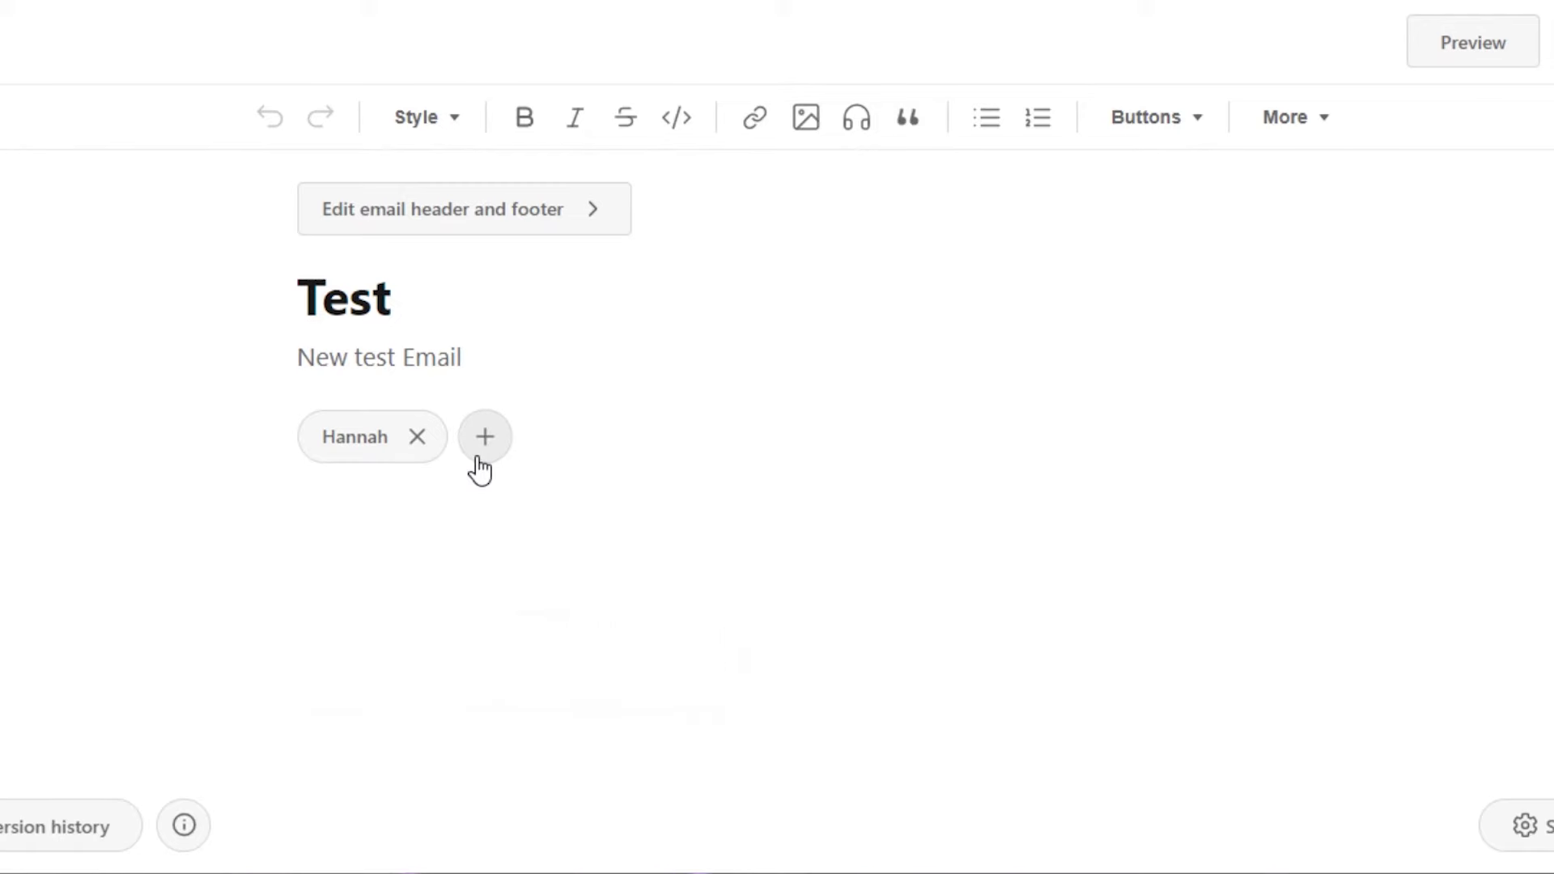
left_click(416, 439)
left_click(416, 441)
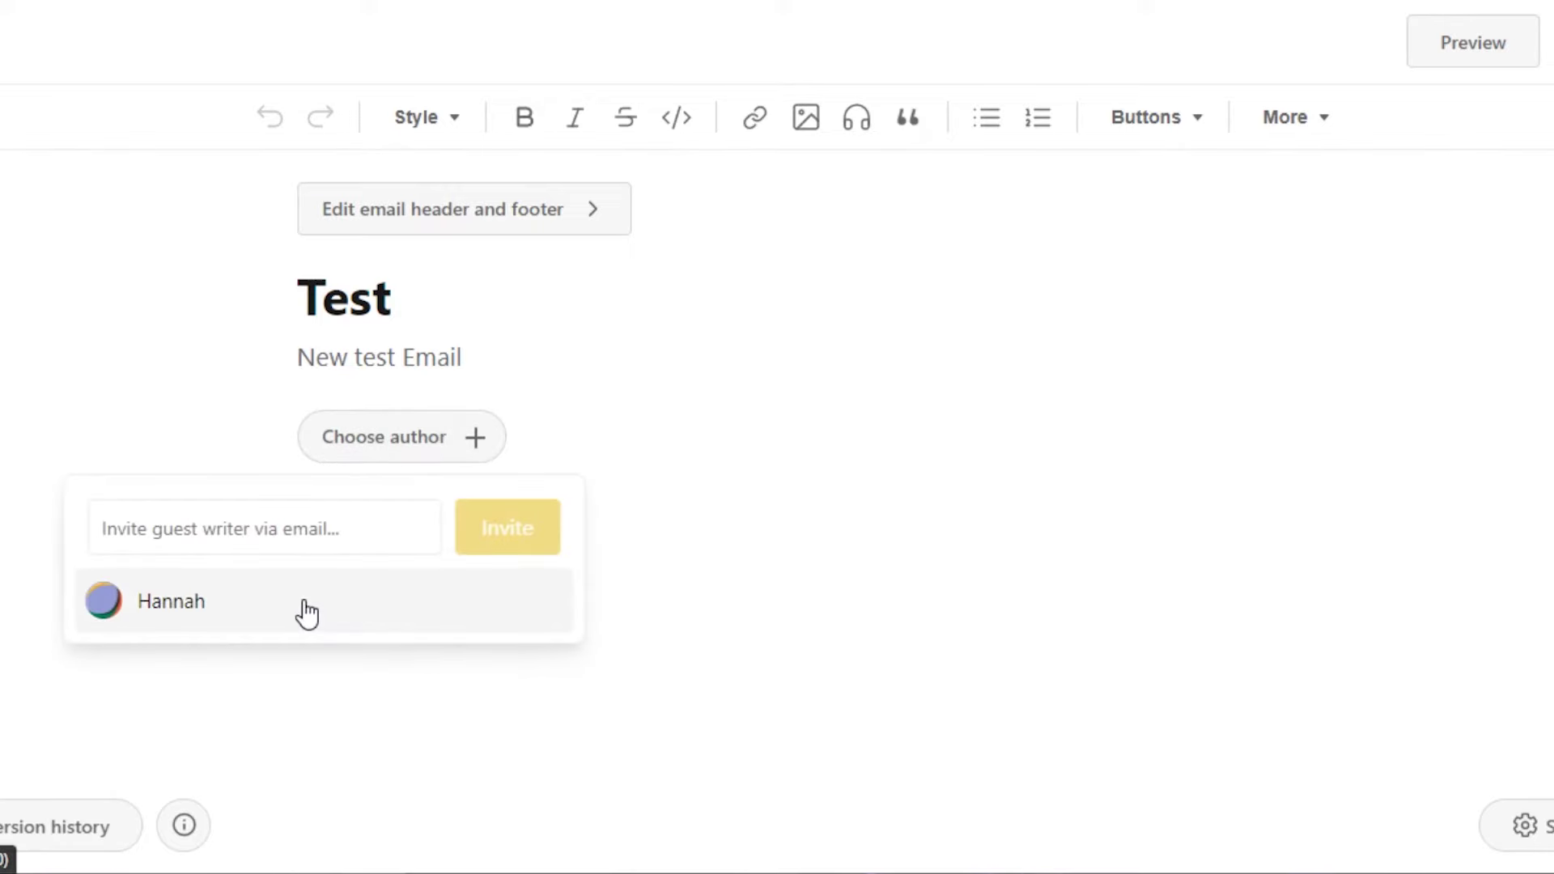
left_click(304, 605)
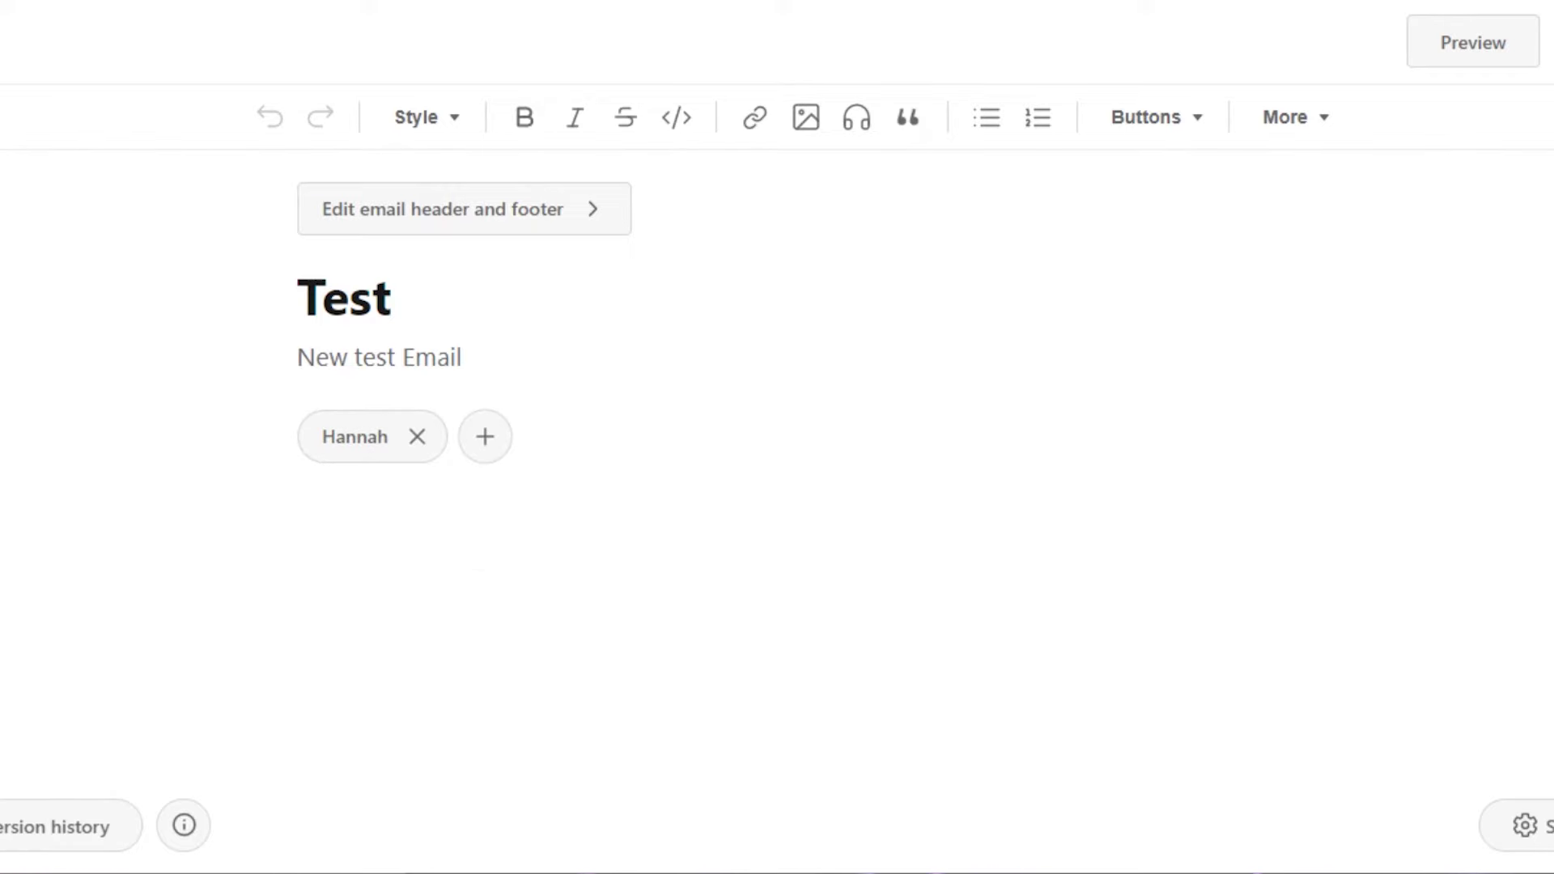
scroll(791, 472, "down", 2)
scroll(963, 389, "down", 2)
left_click(520, 391)
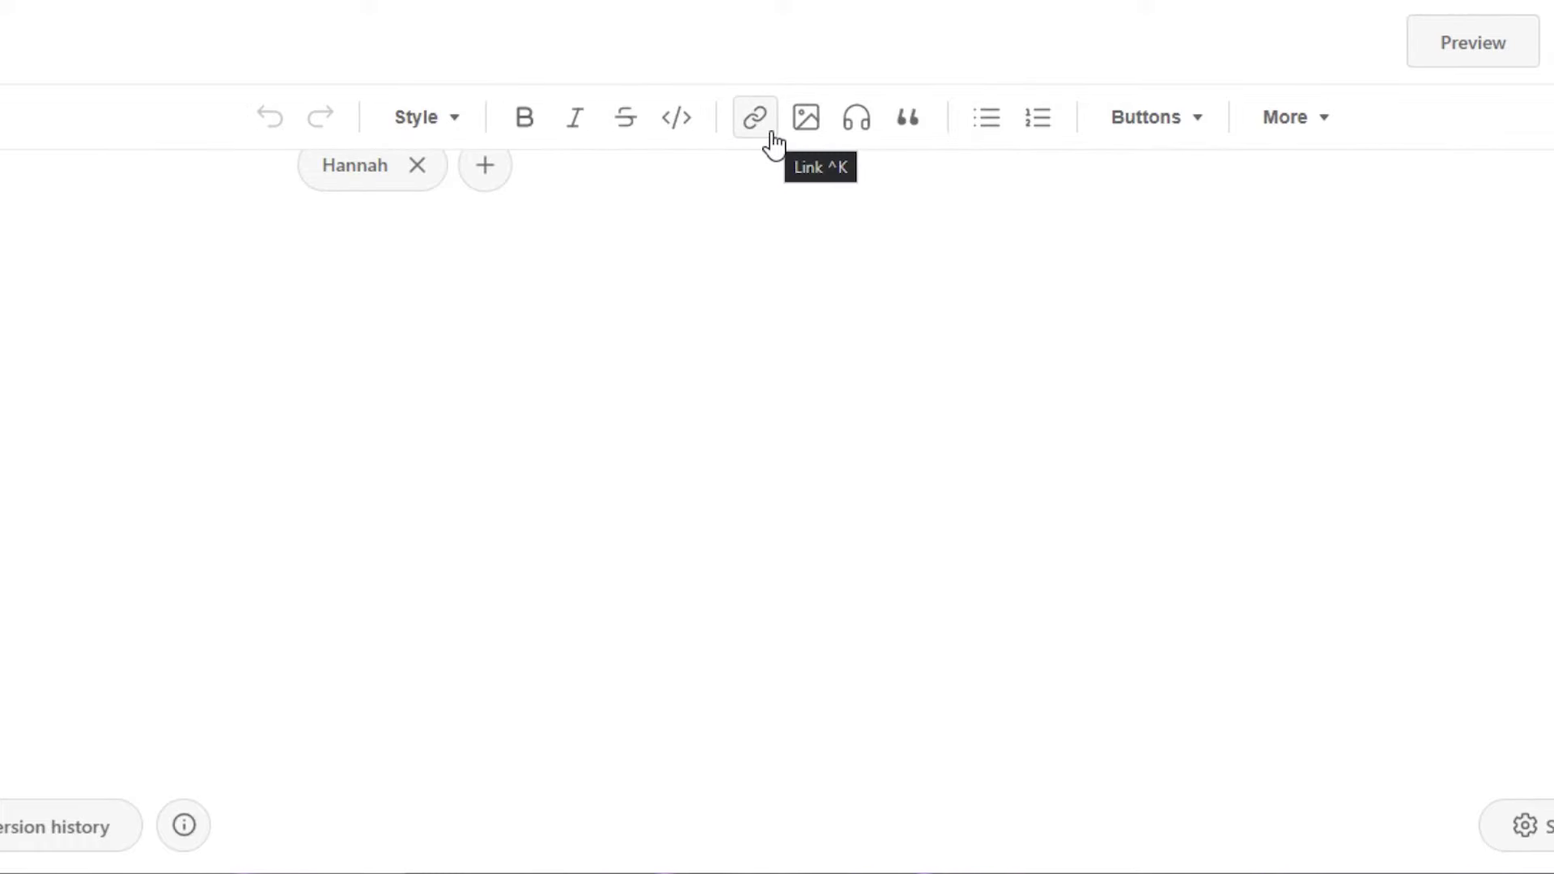
scroll(1474, 485, "up", 1)
scroll(777, 486, "up", 2)
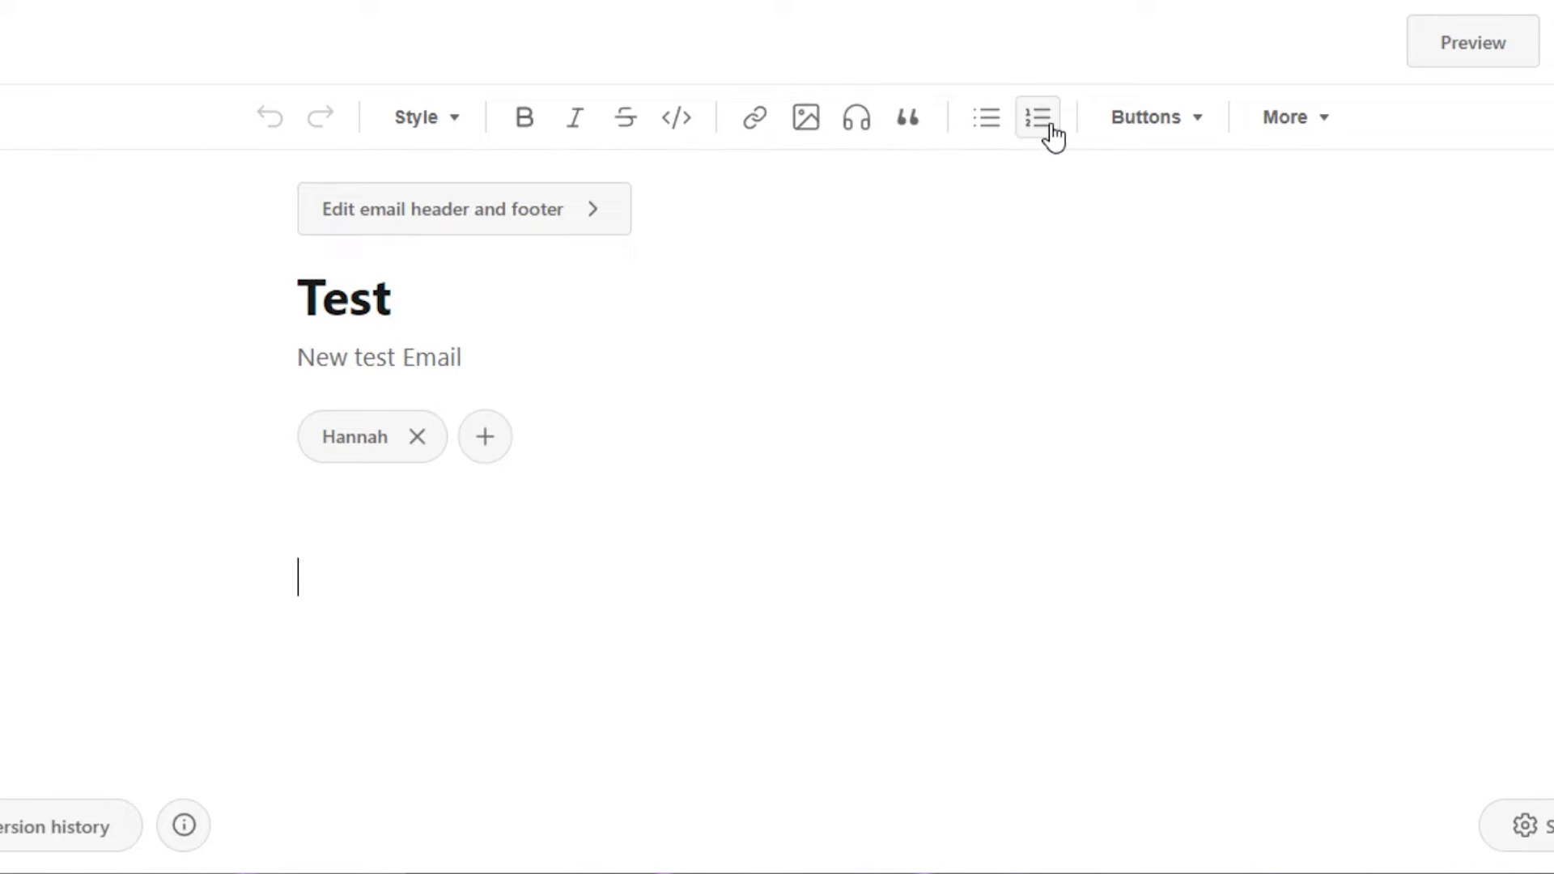
Add Subscribe now, Share and Leave a comment buttons from the Buttons dropdown.
left_click(1173, 126)
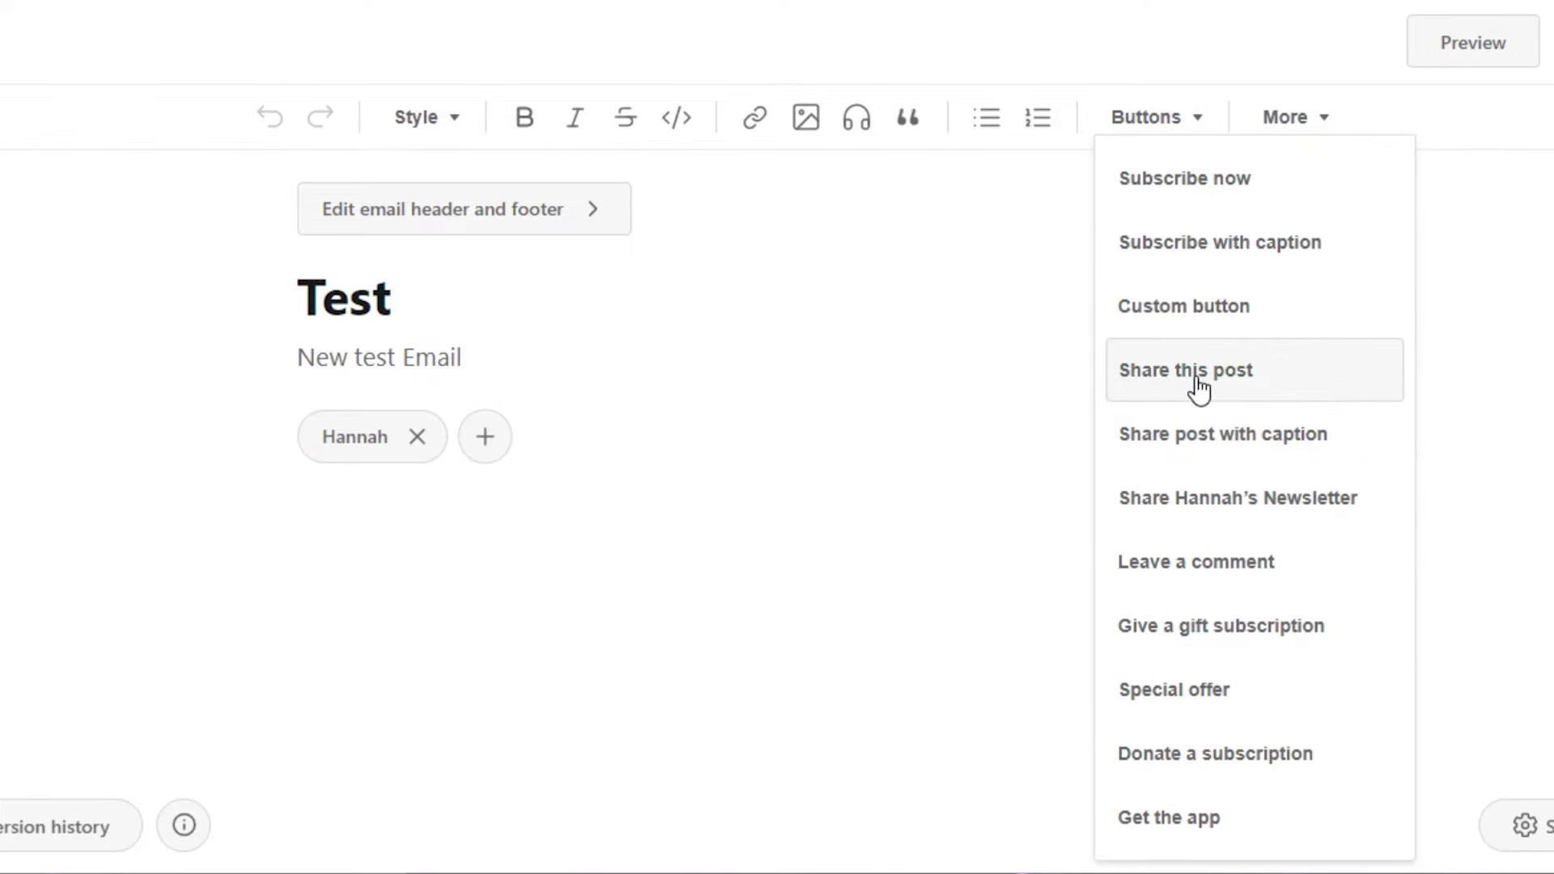
left_click(1198, 187)
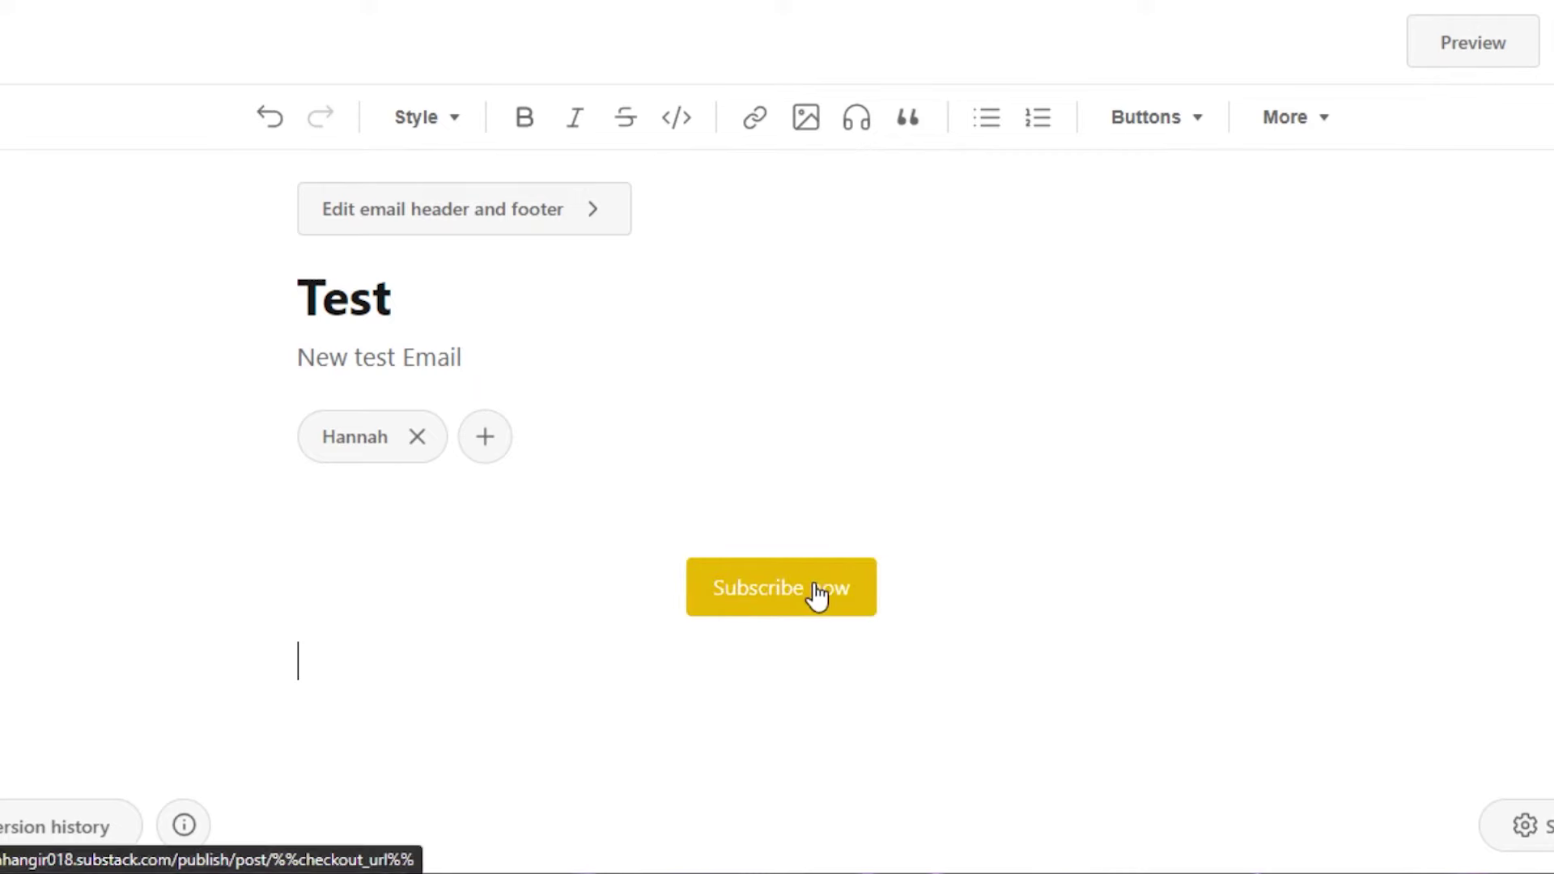
left_click(1129, 117)
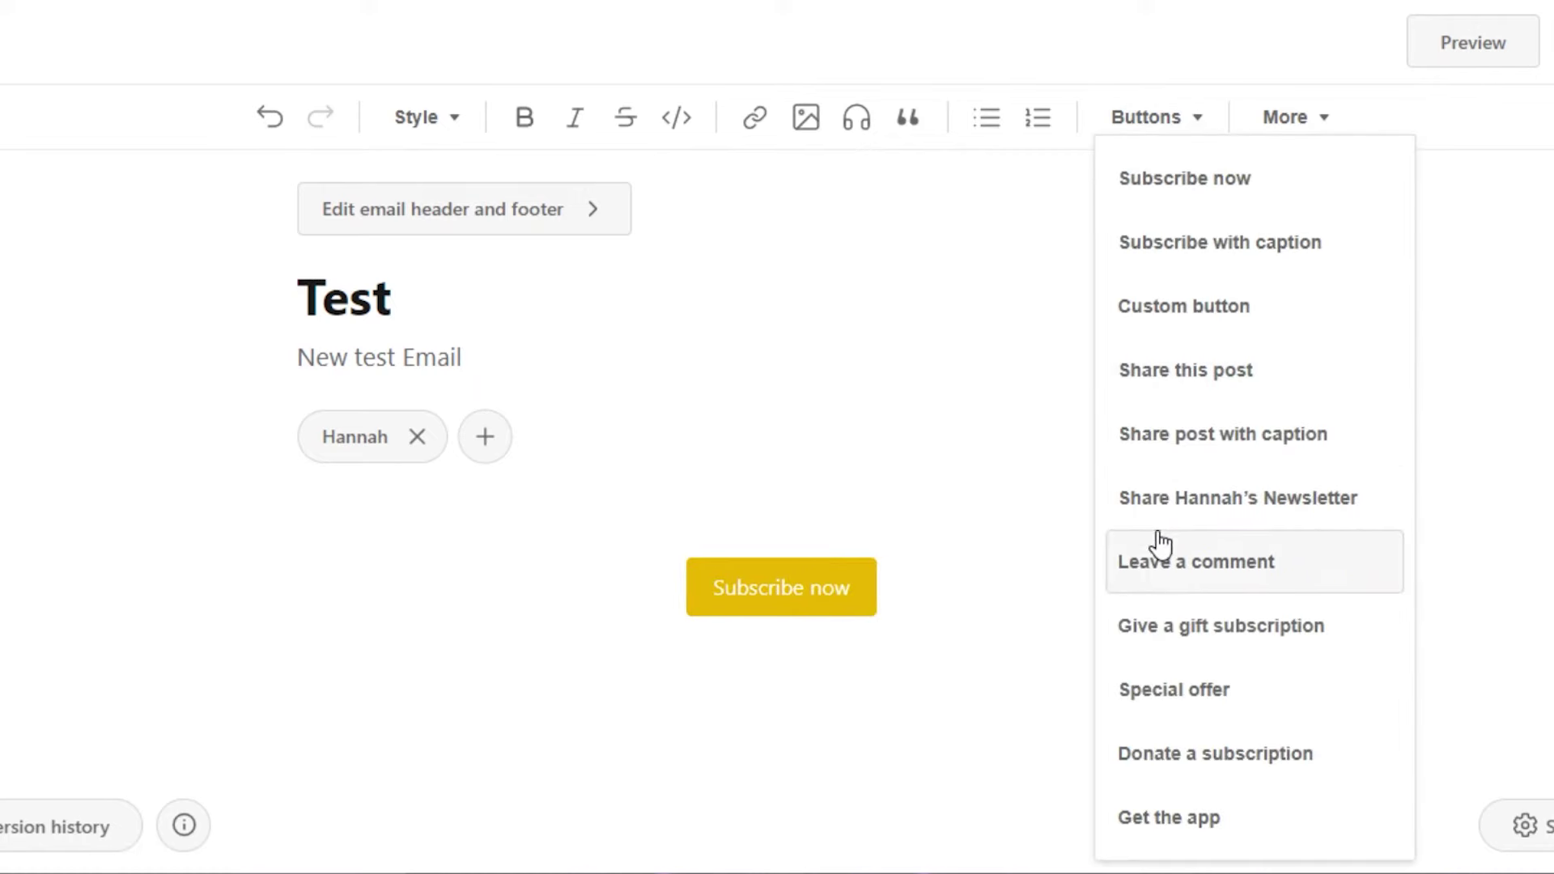
left_click(1174, 374)
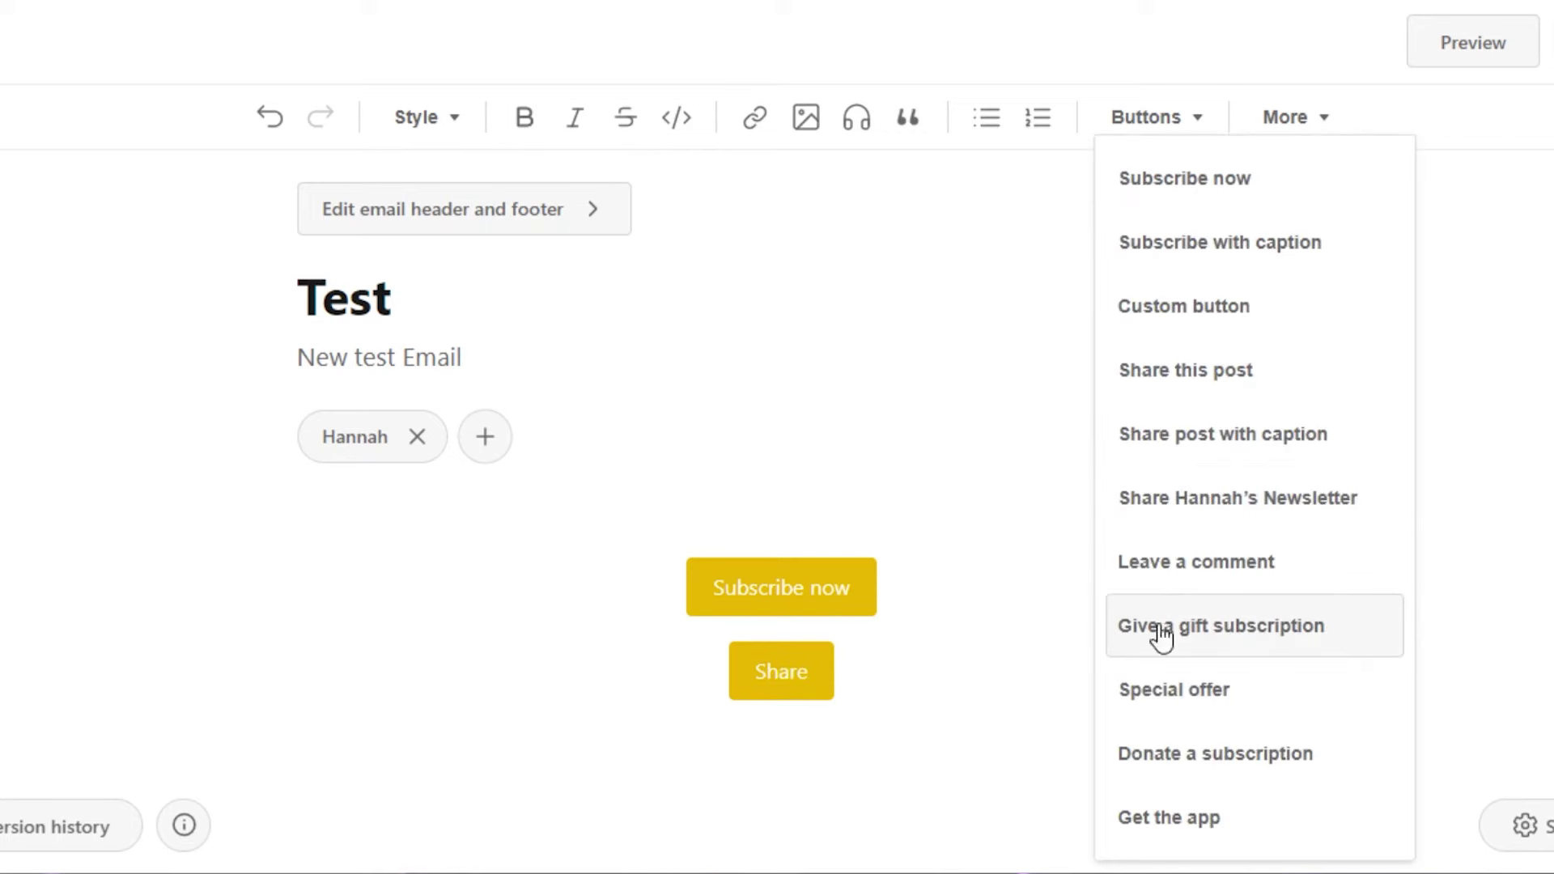
left_click(1159, 581)
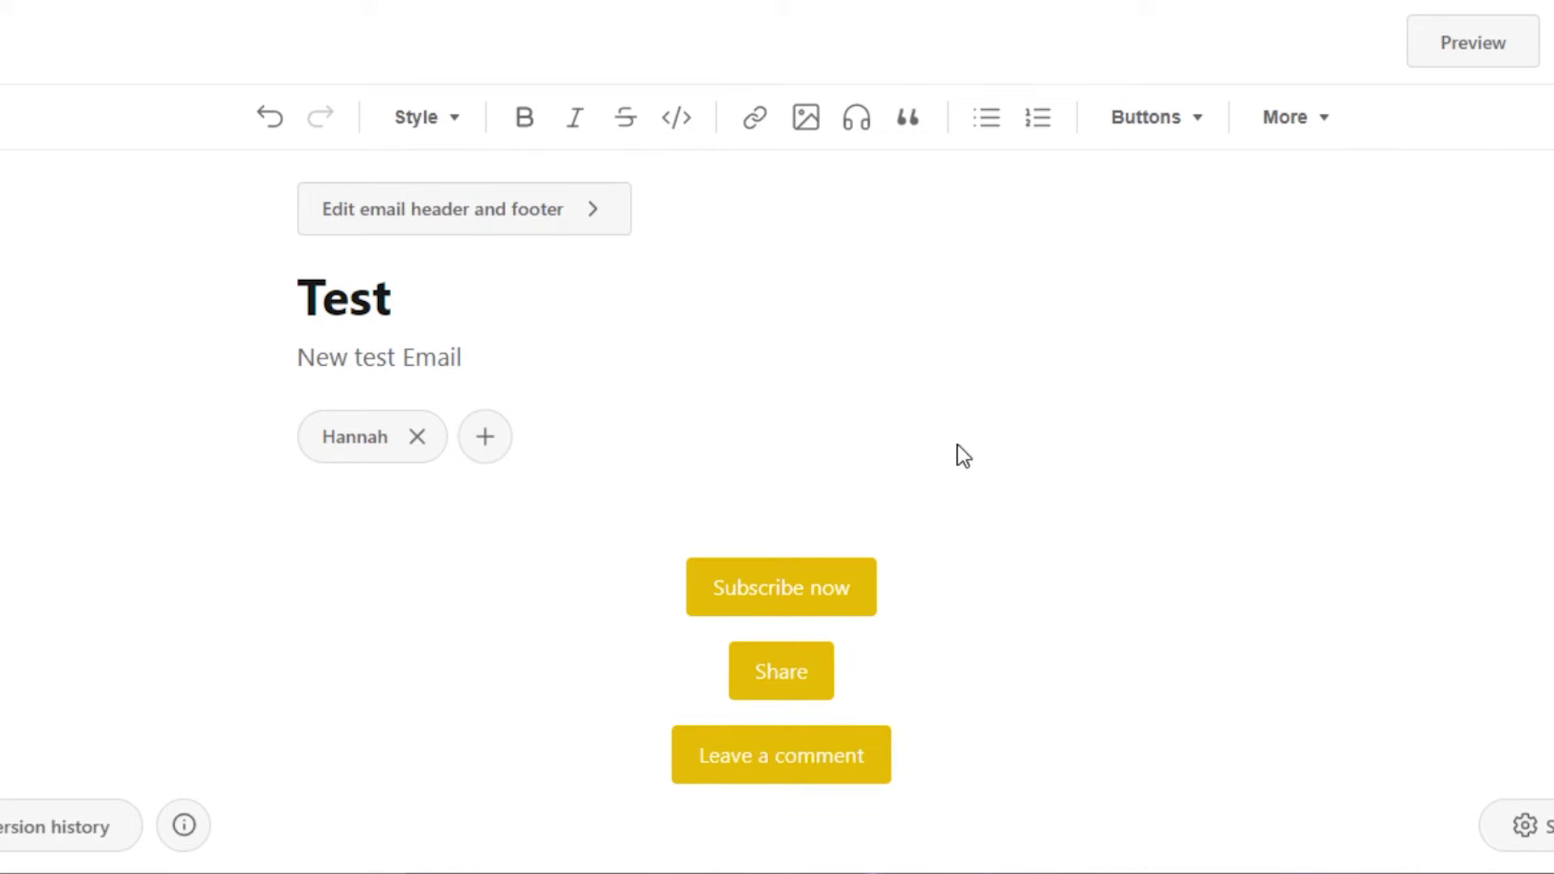
scroll(595, 486, "down", 3)
scroll(595, 486, "up", 3)
scroll(595, 486, "down", 2)
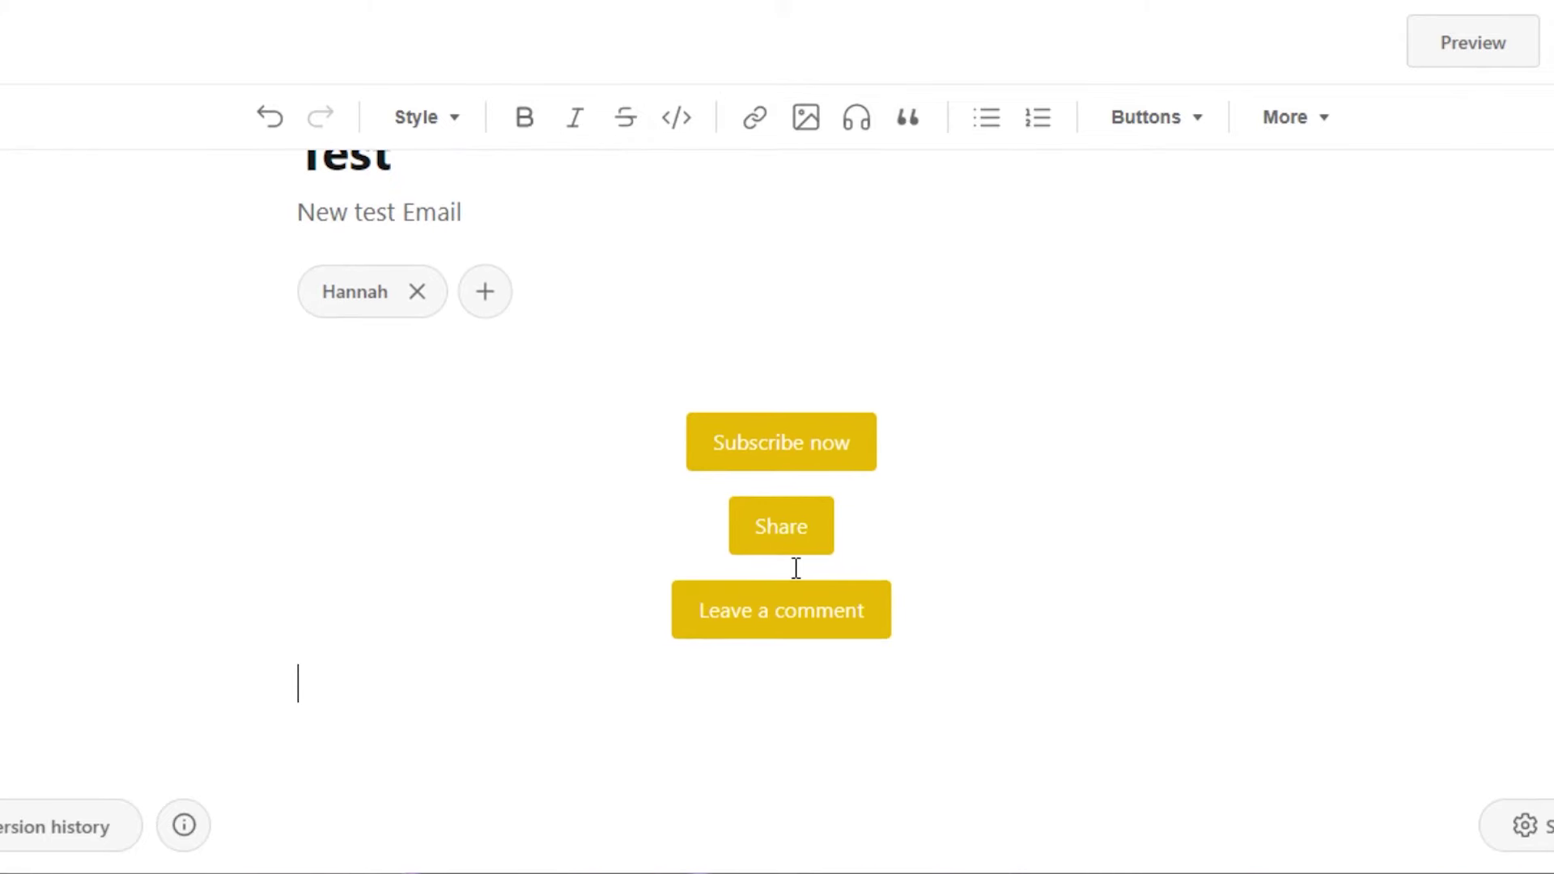
scroll(534, 547, "up", 3)
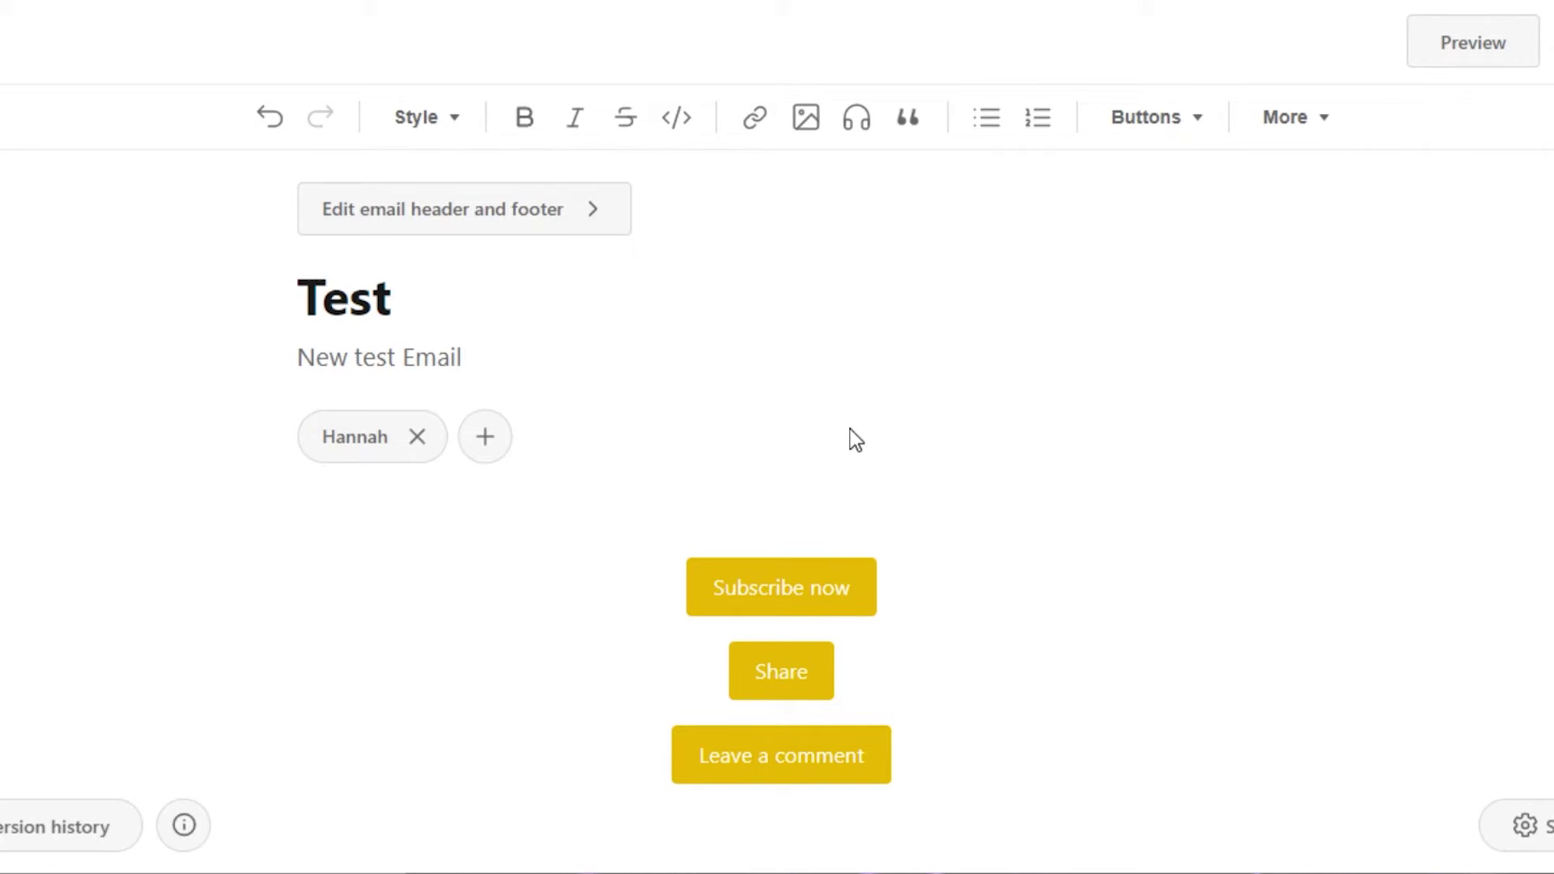
Preview the post on mobile with the audience kept as free subscribers.
left_click(1448, 50)
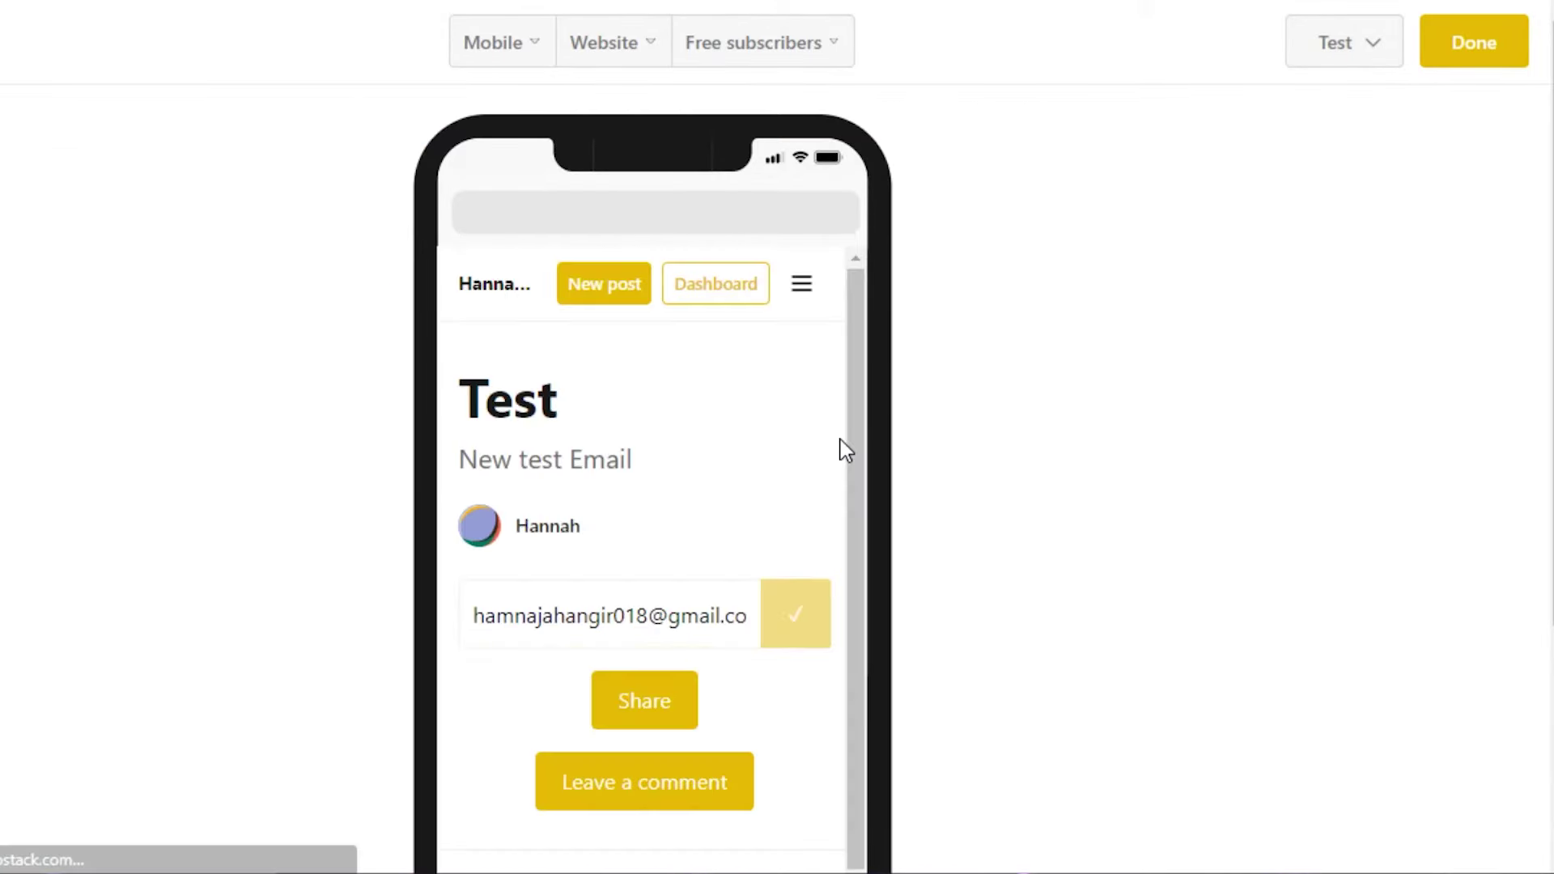
scroll(862, 526, "down", 2)
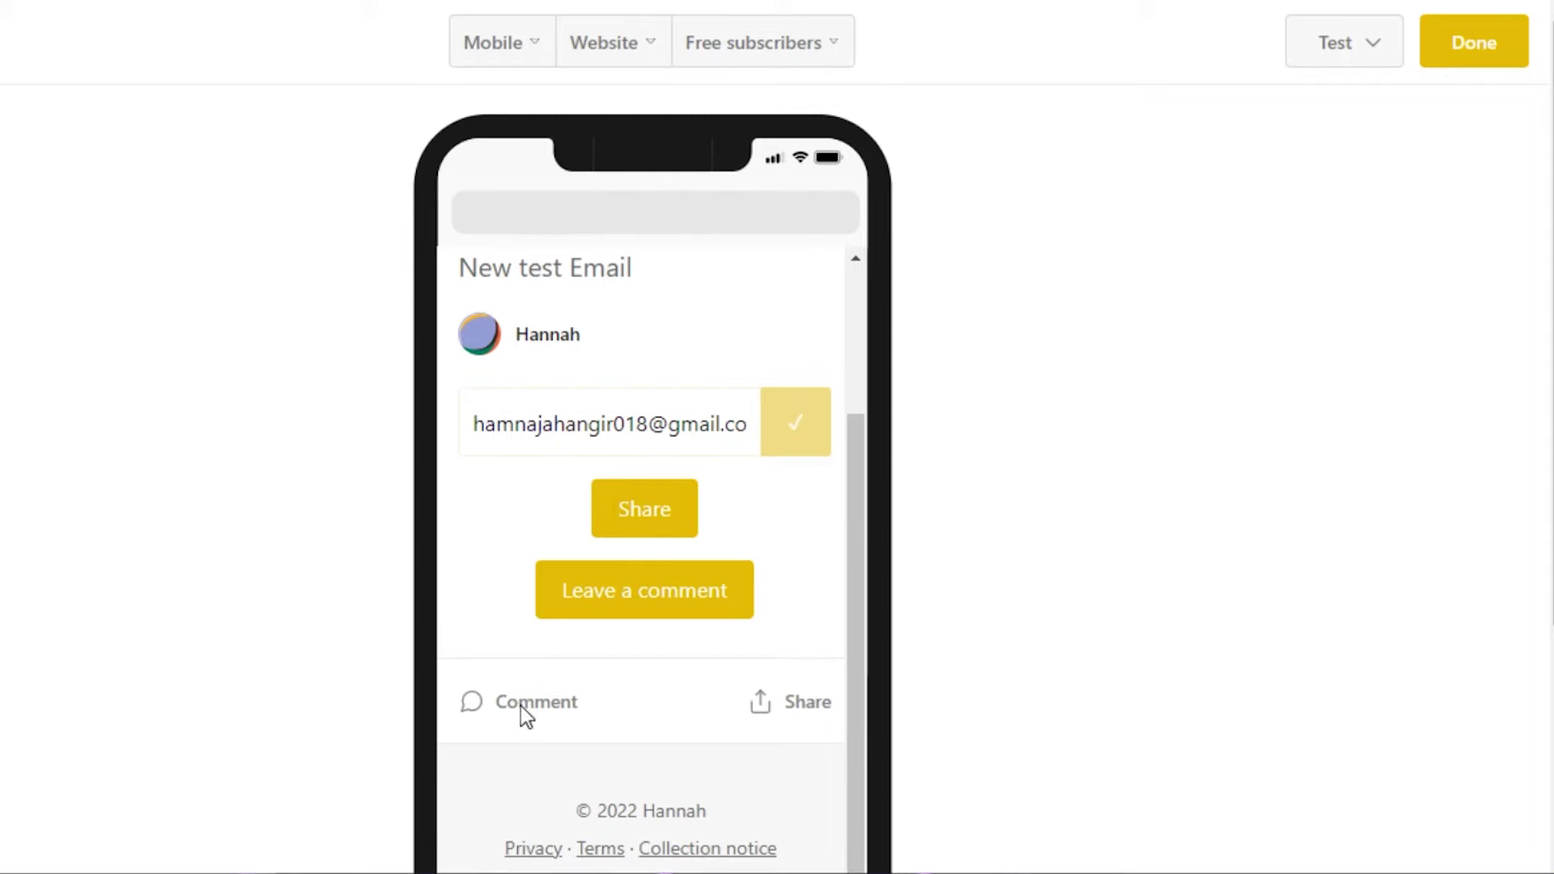
left_click(862, 337)
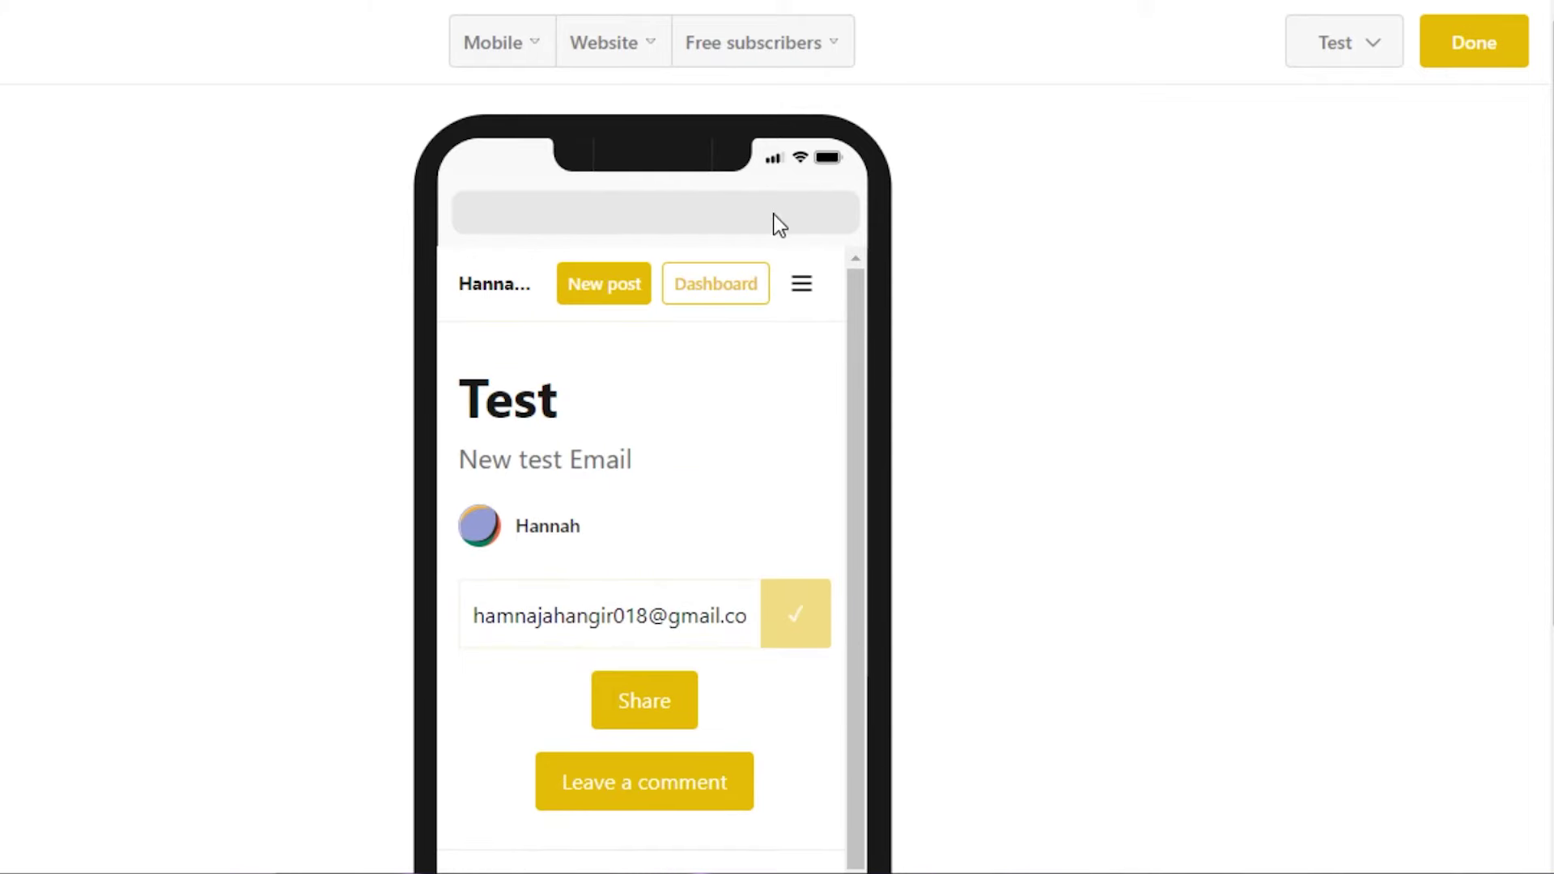
left_click(760, 50)
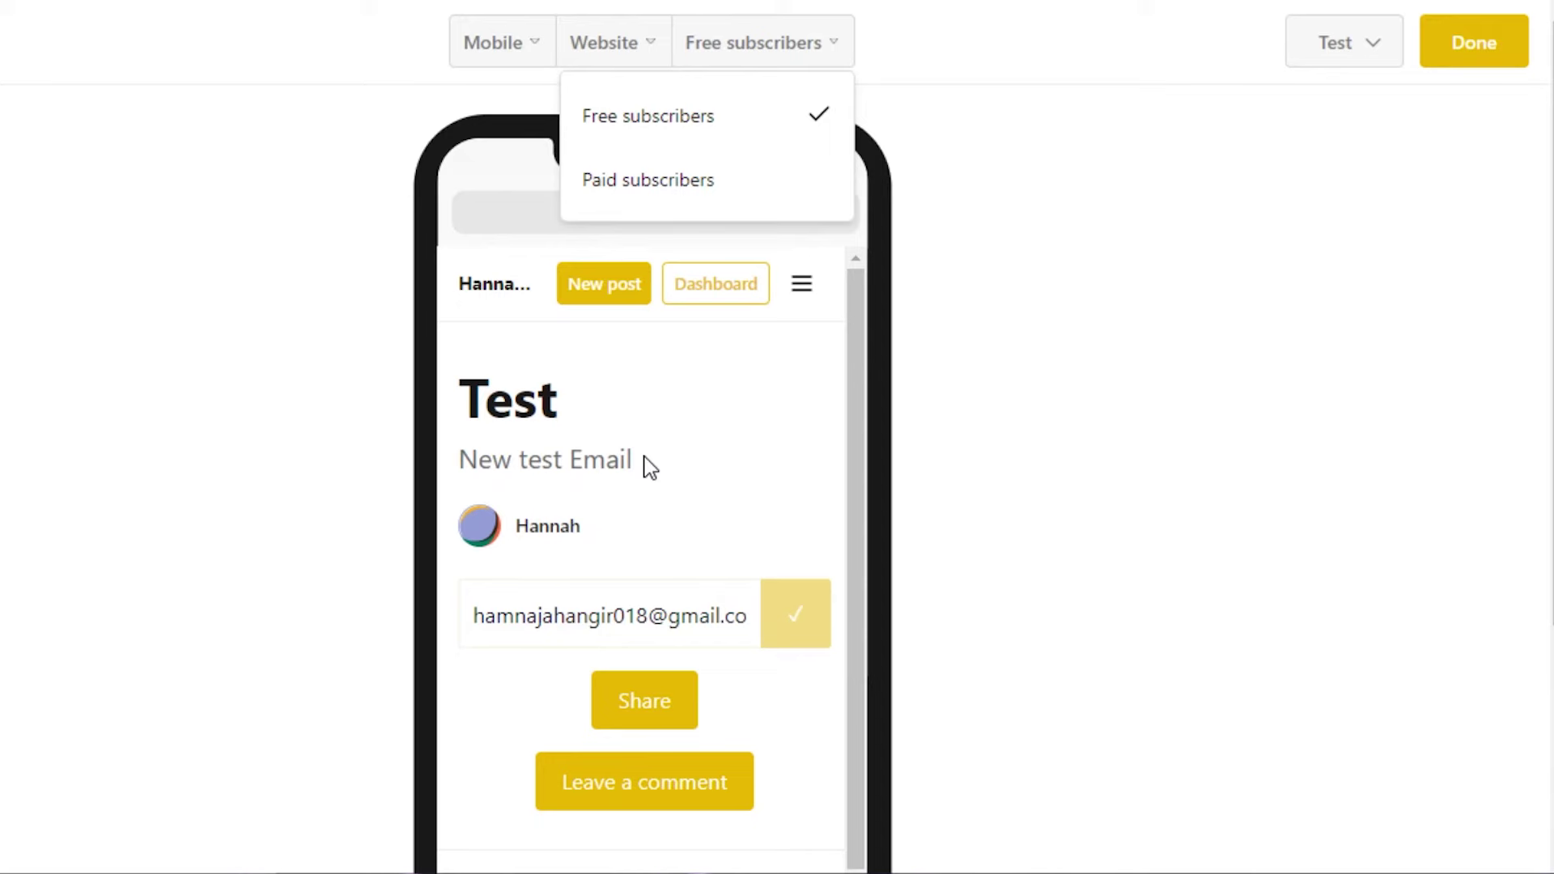
left_click(686, 120)
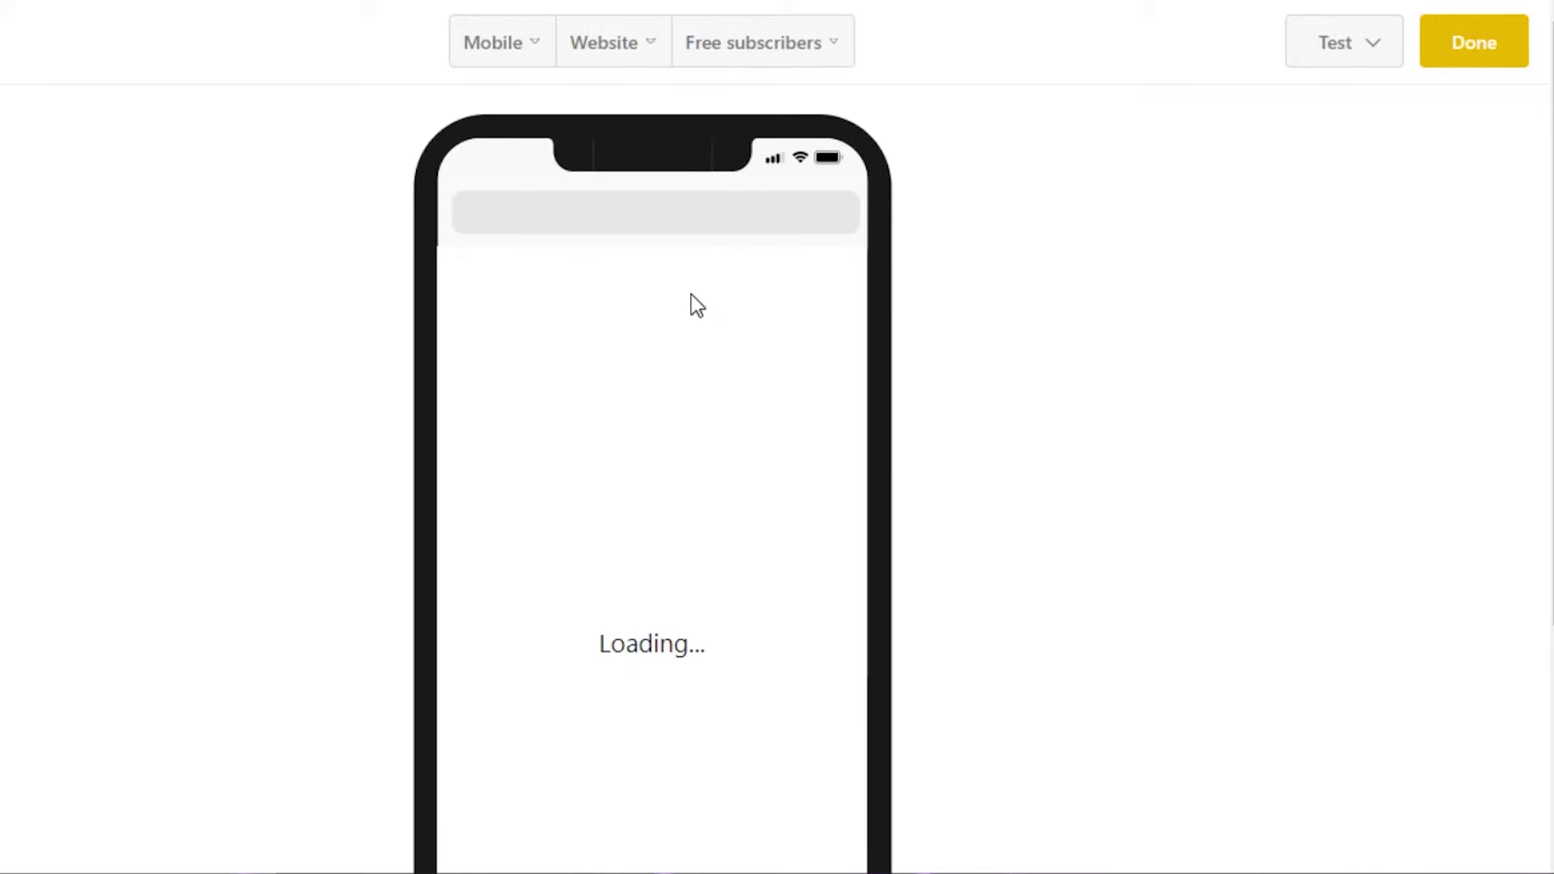
Check the draft link and test email options, then exit the preview.
left_click(1372, 57)
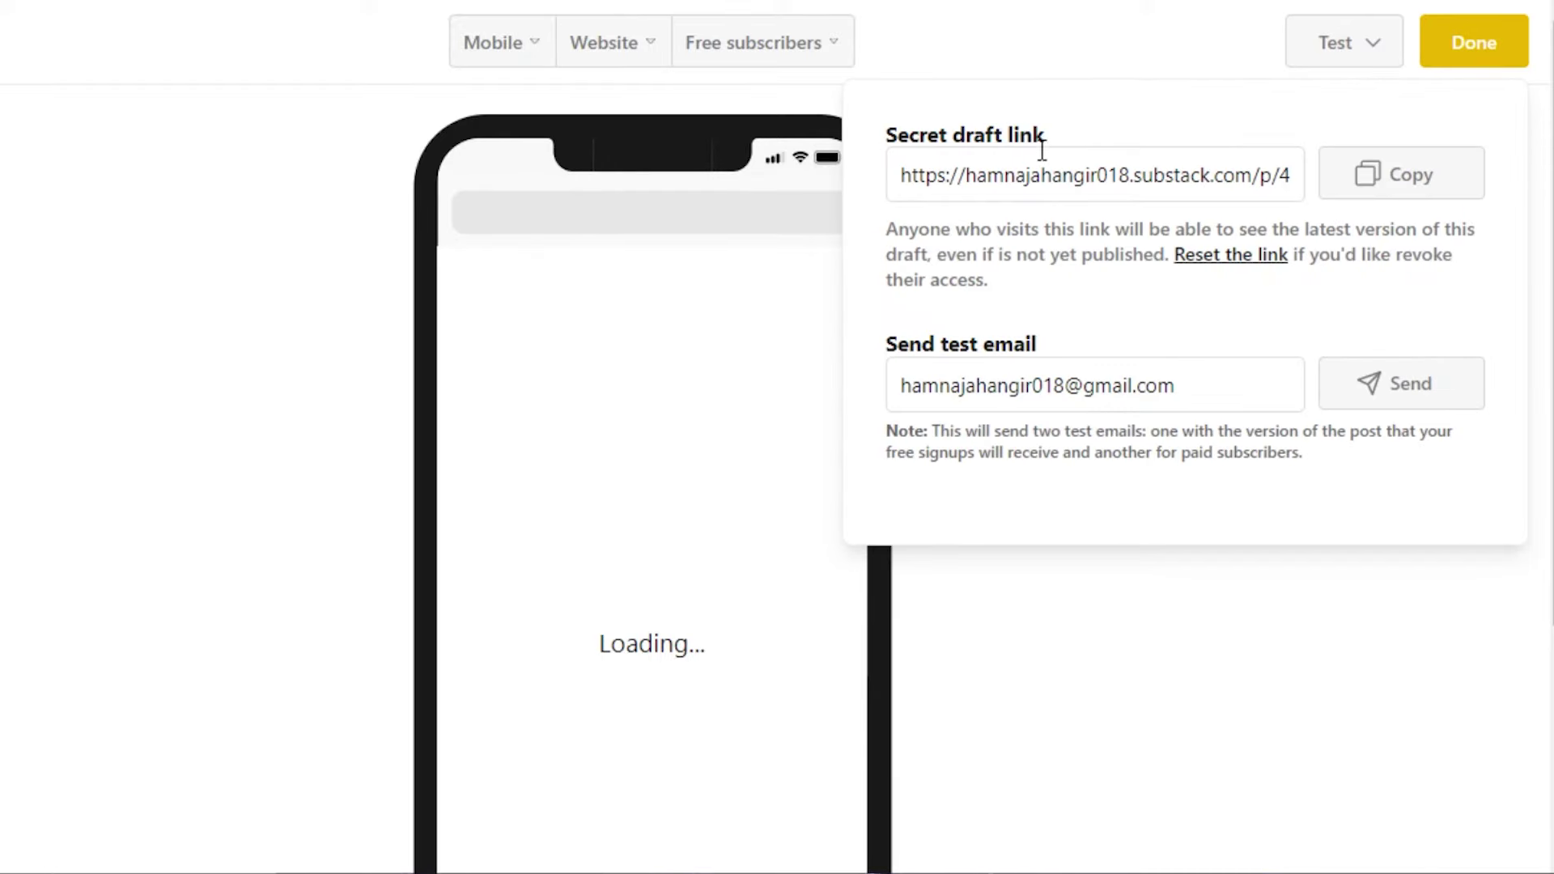
left_click(1055, 705)
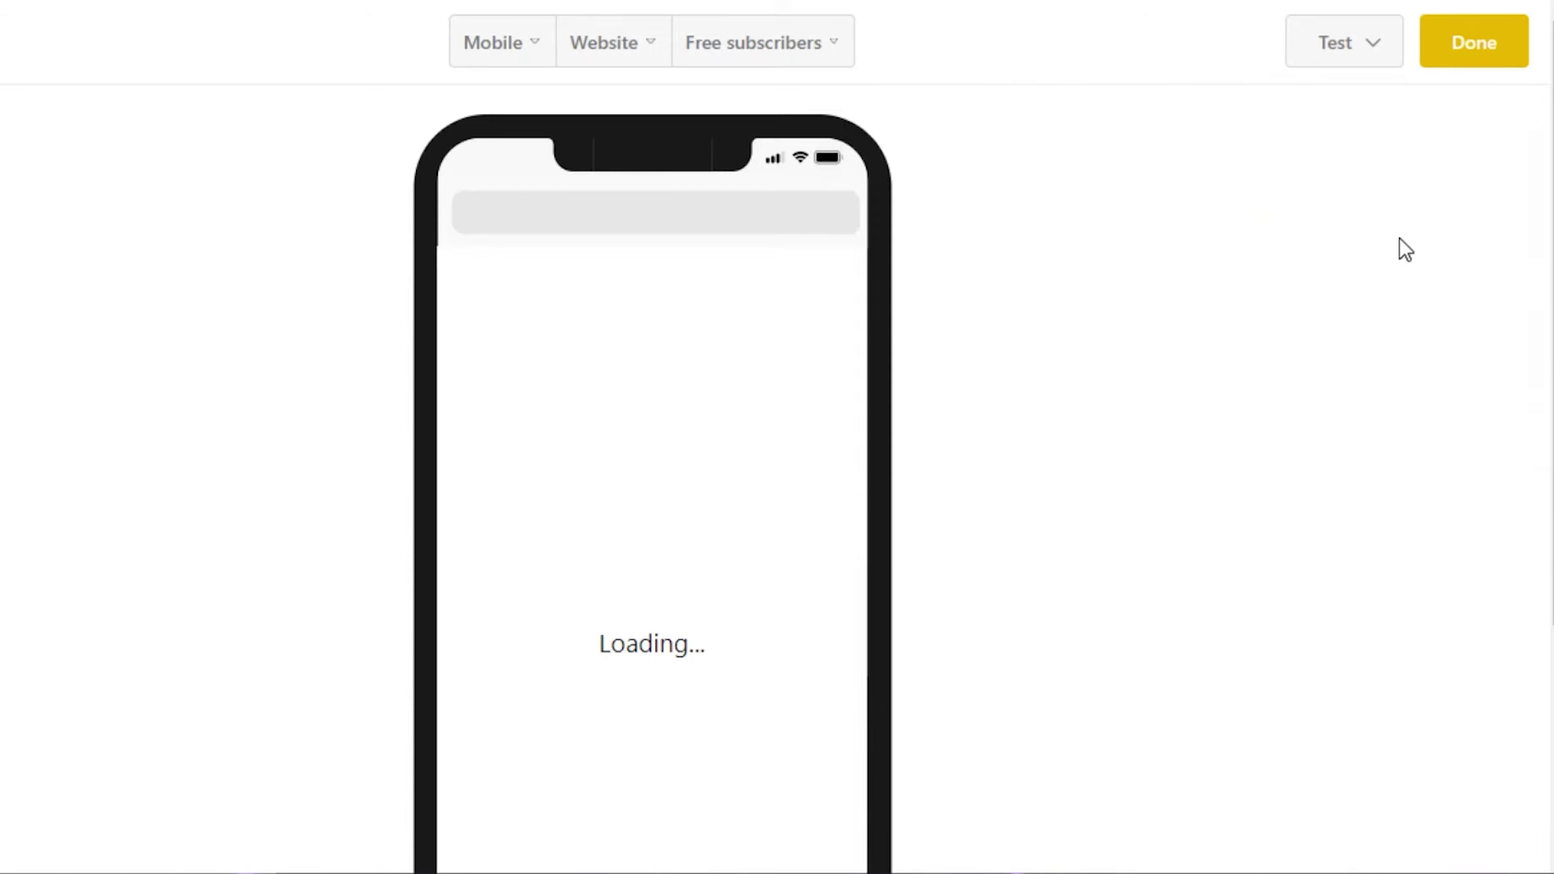
left_click(1468, 62)
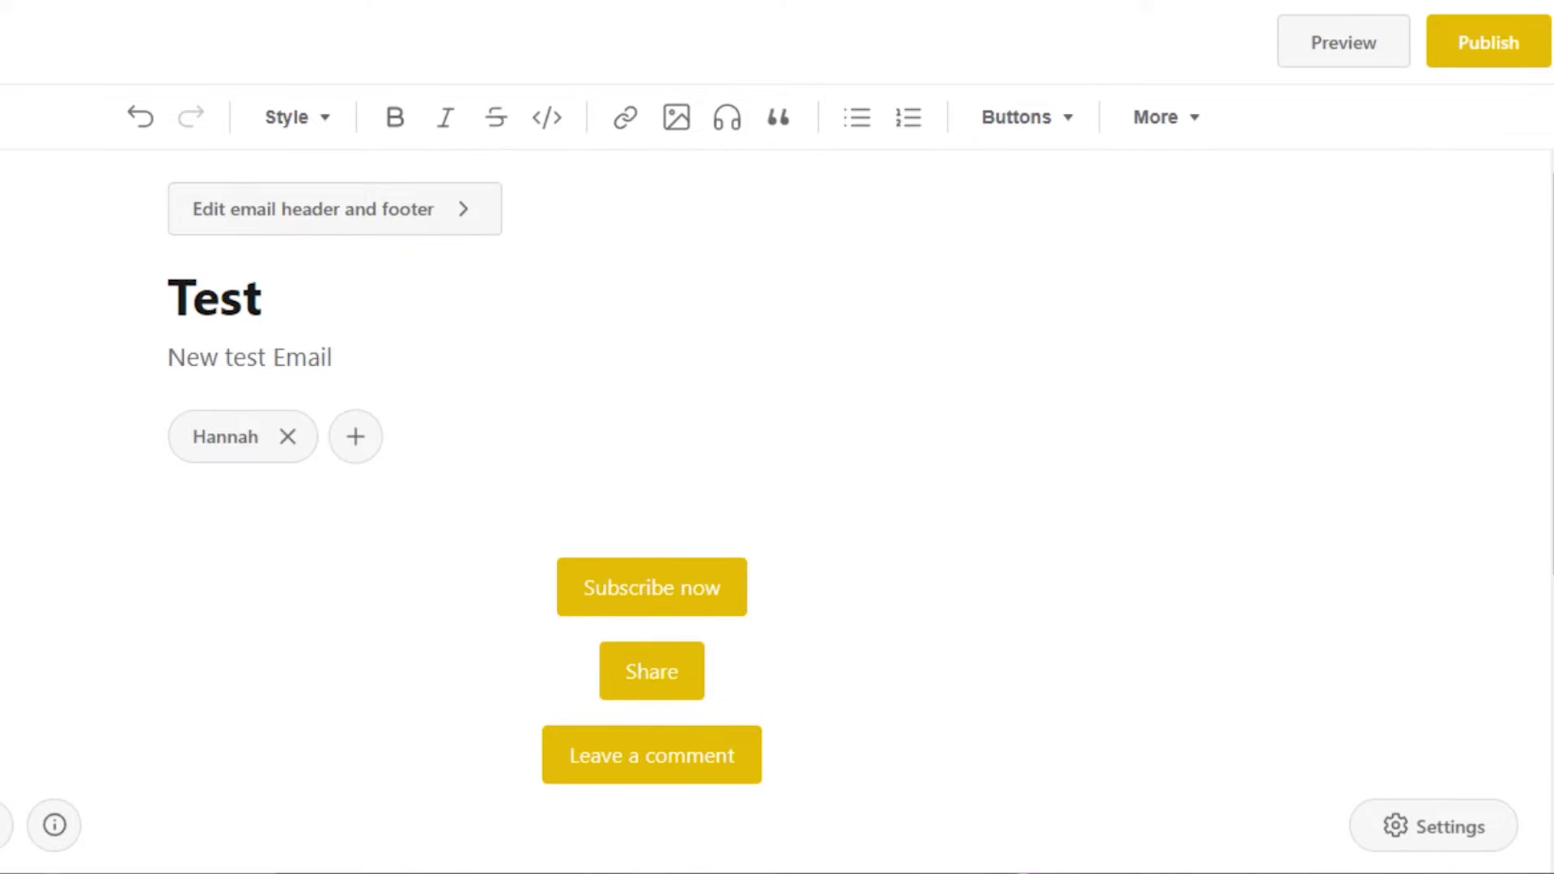
Return to the dashboard, try New thread, then start a new podcast episode.
key("alt+Left")
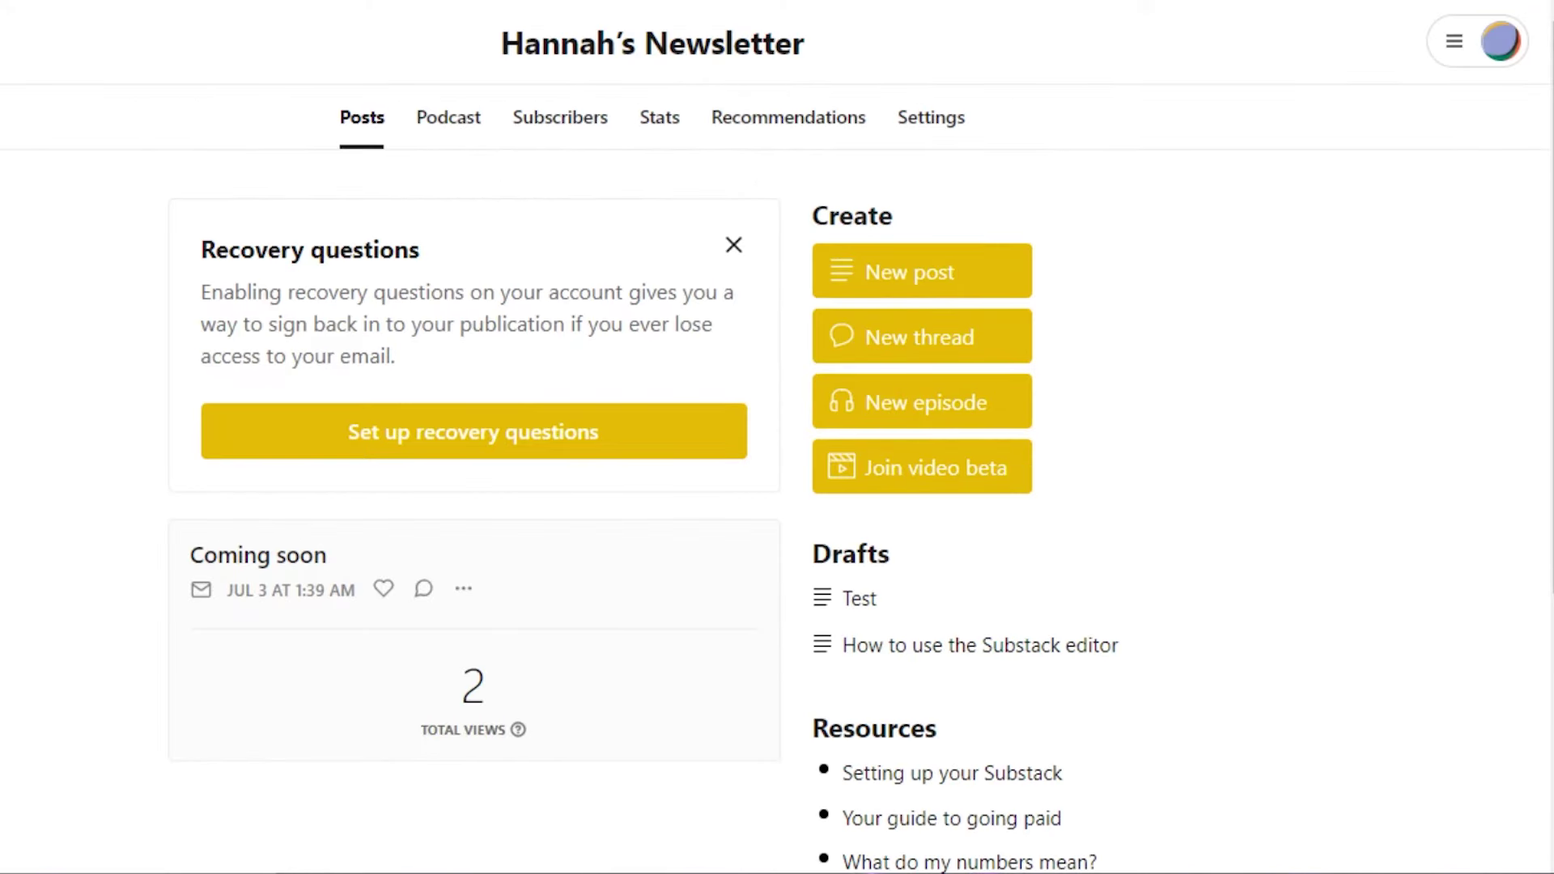
left_click(955, 332)
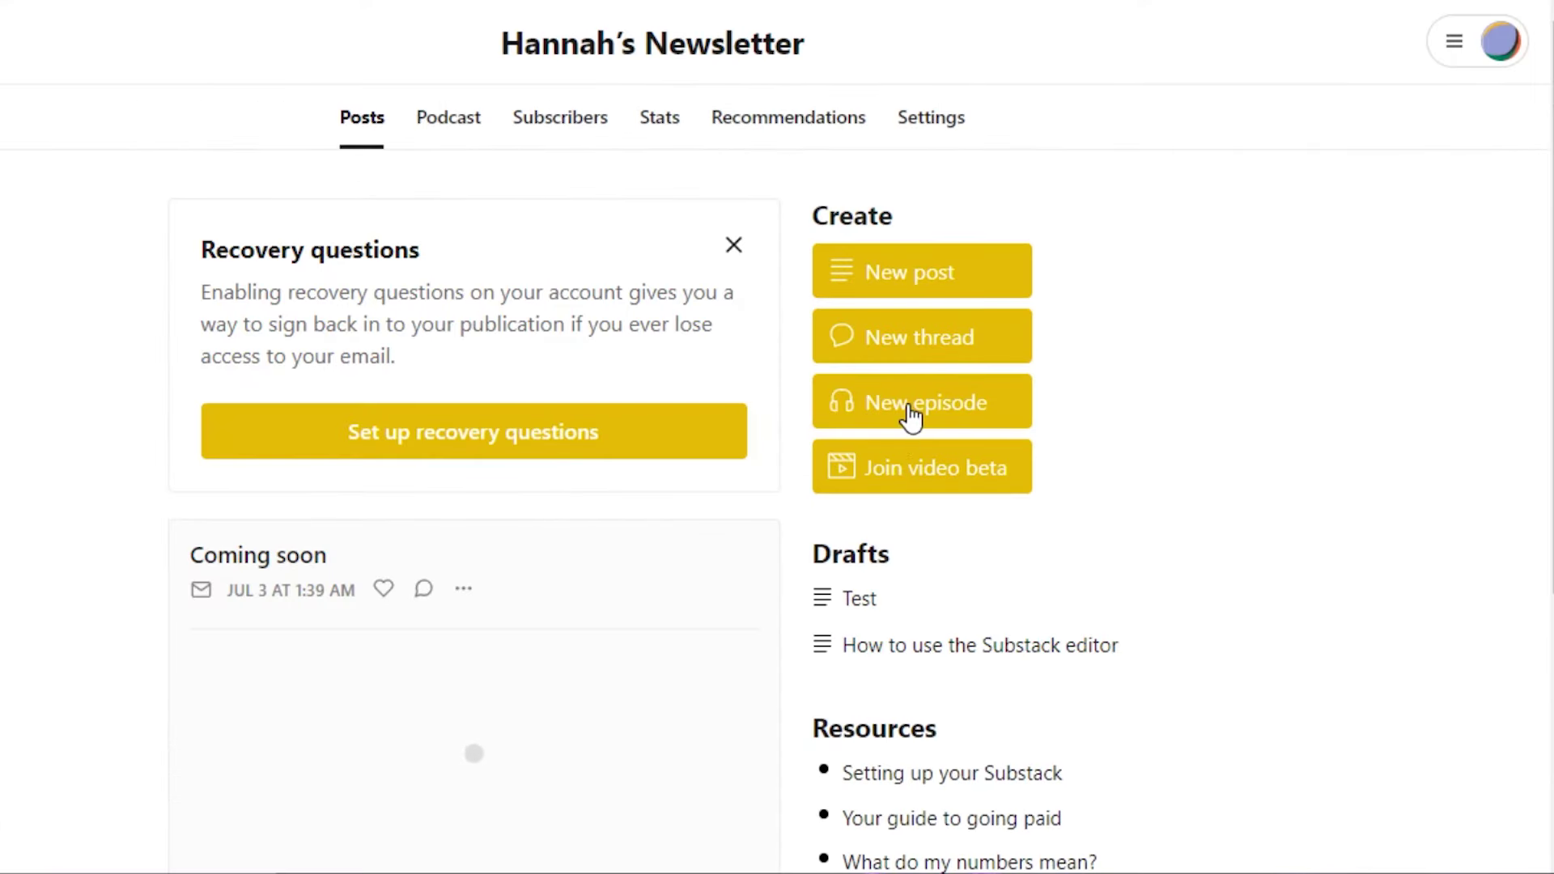
left_click(908, 417)
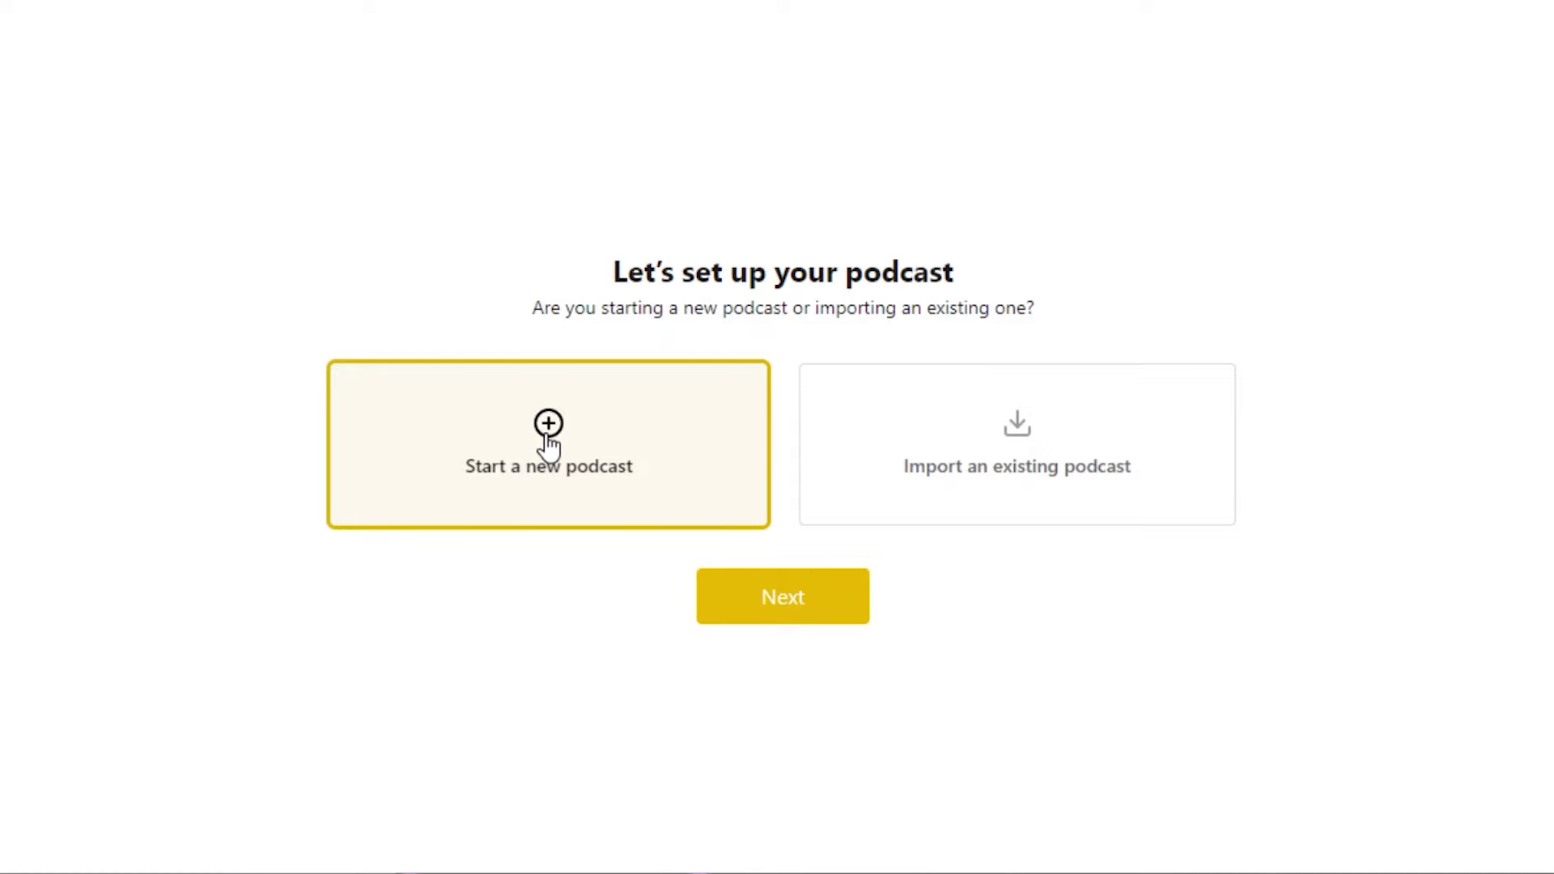
left_click(757, 603)
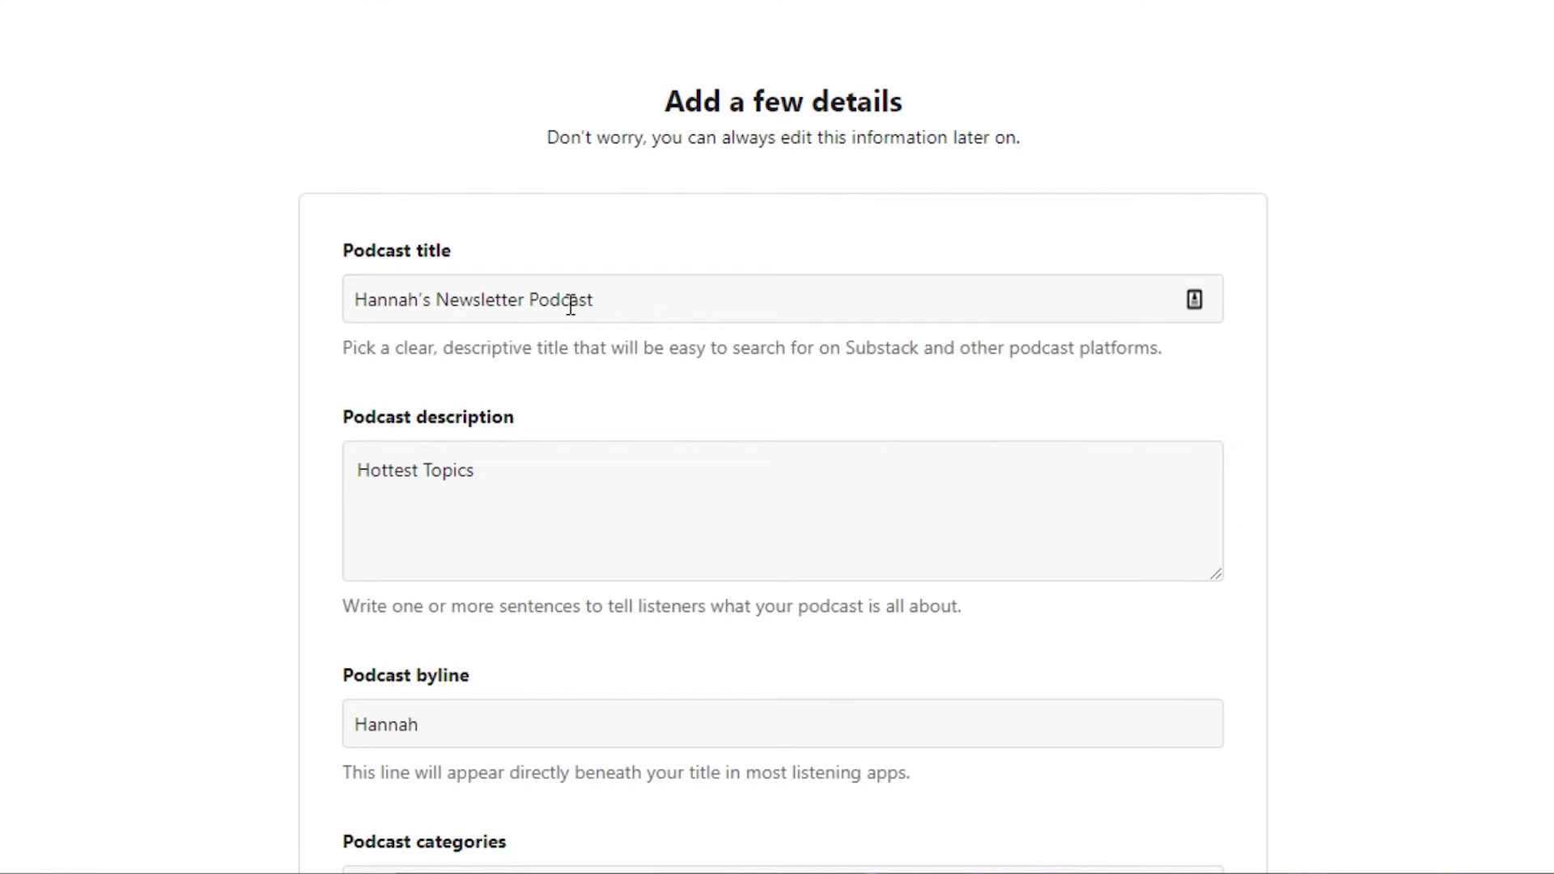
scroll(596, 304, "down", 4)
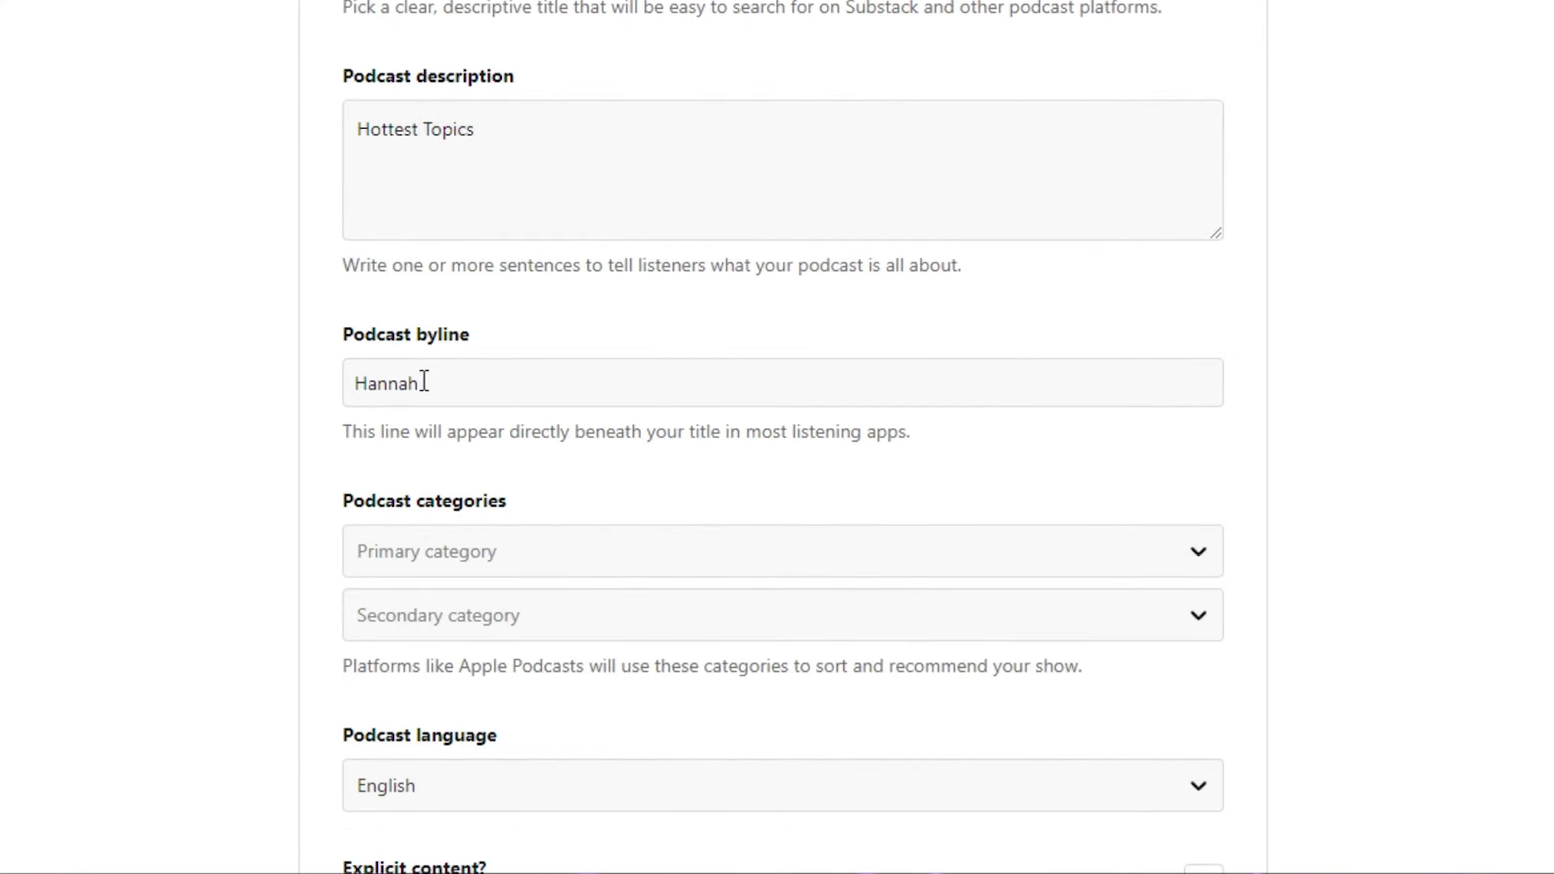
scroll(1168, 573, "down", 5)
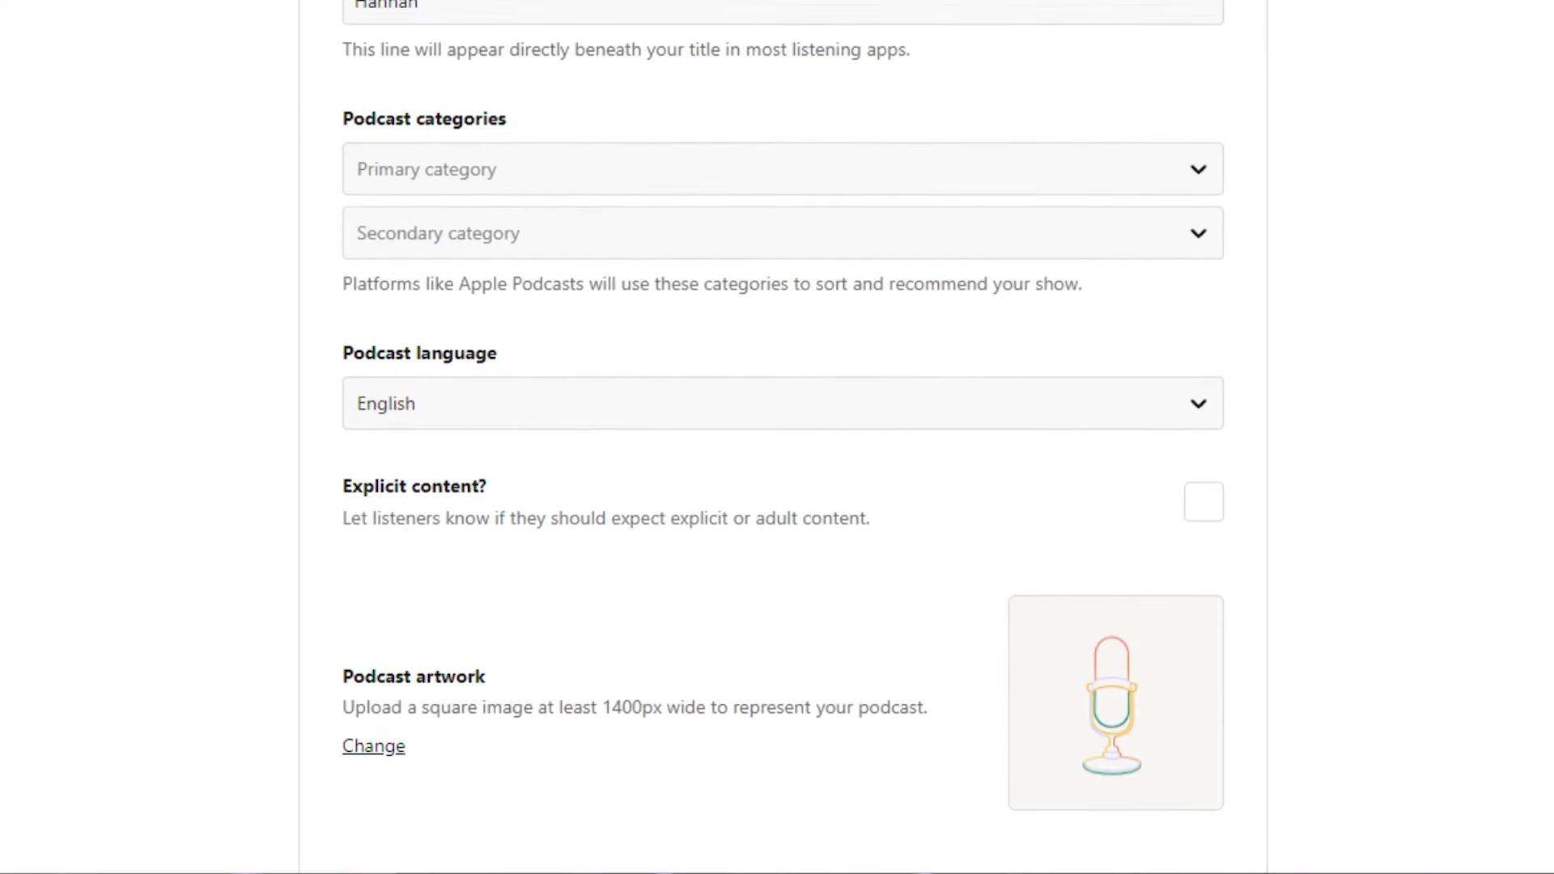
scroll(1320, 608, "down", 5)
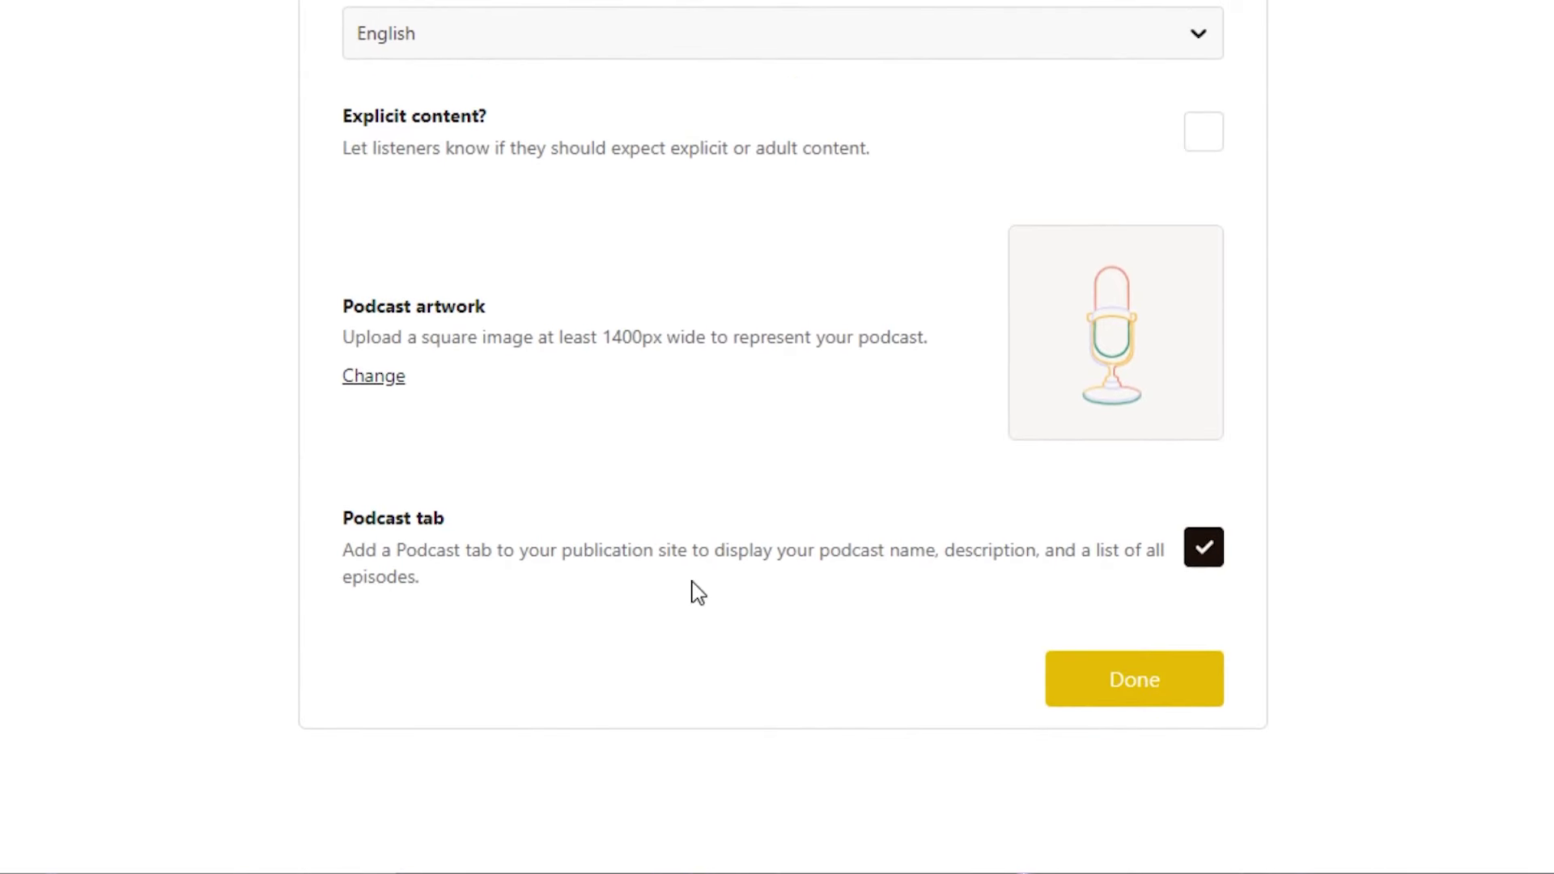
scroll(1047, 676, "up", 15)
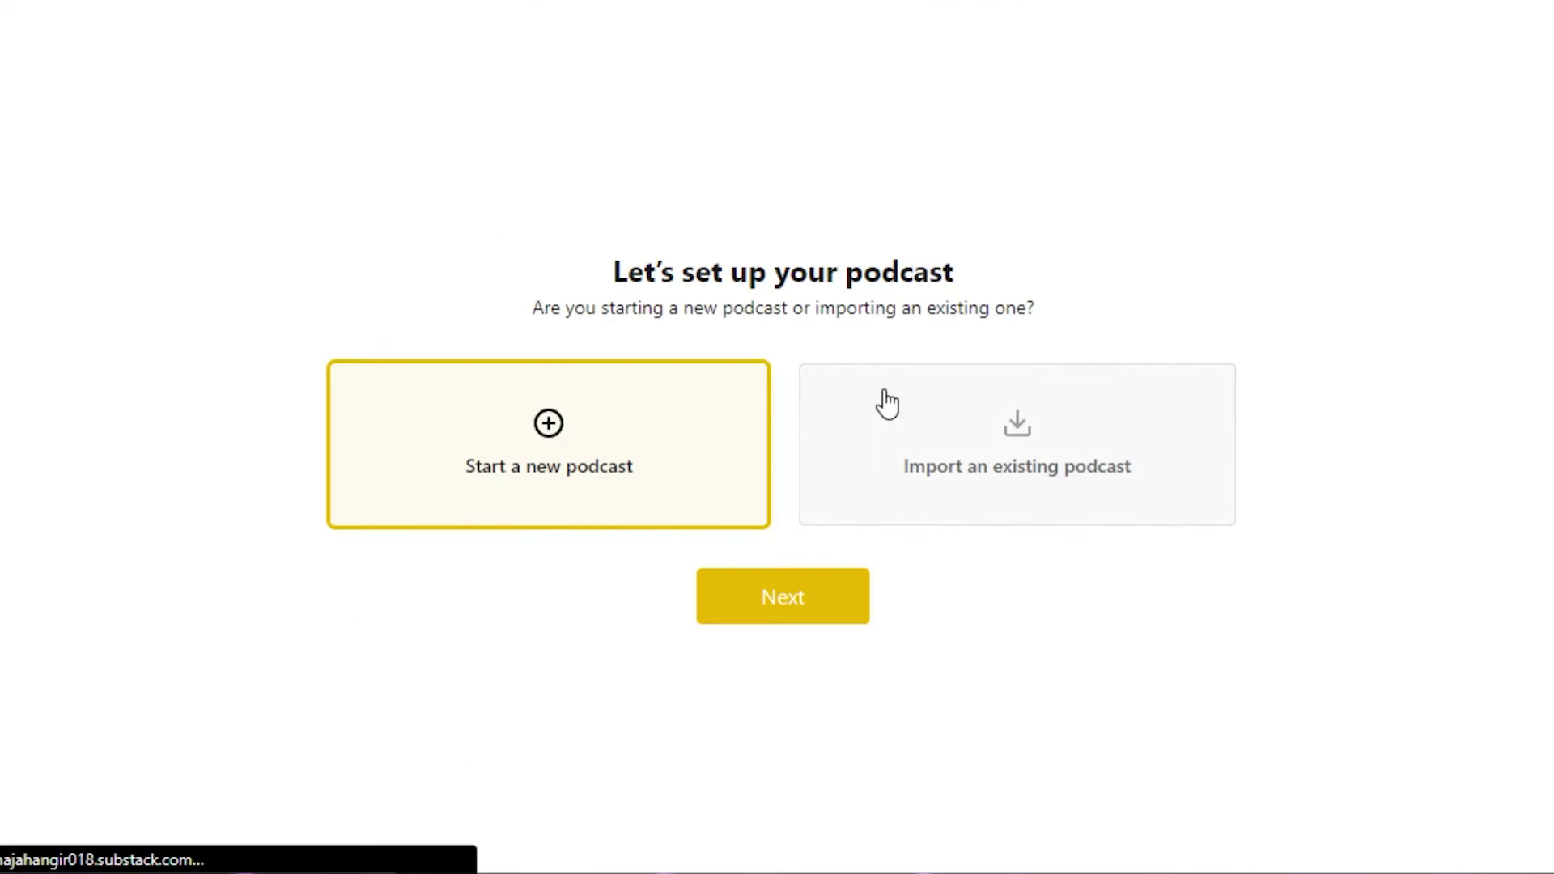
Back out of podcast setup to the newsletter dashboard.
key("alt+Left")
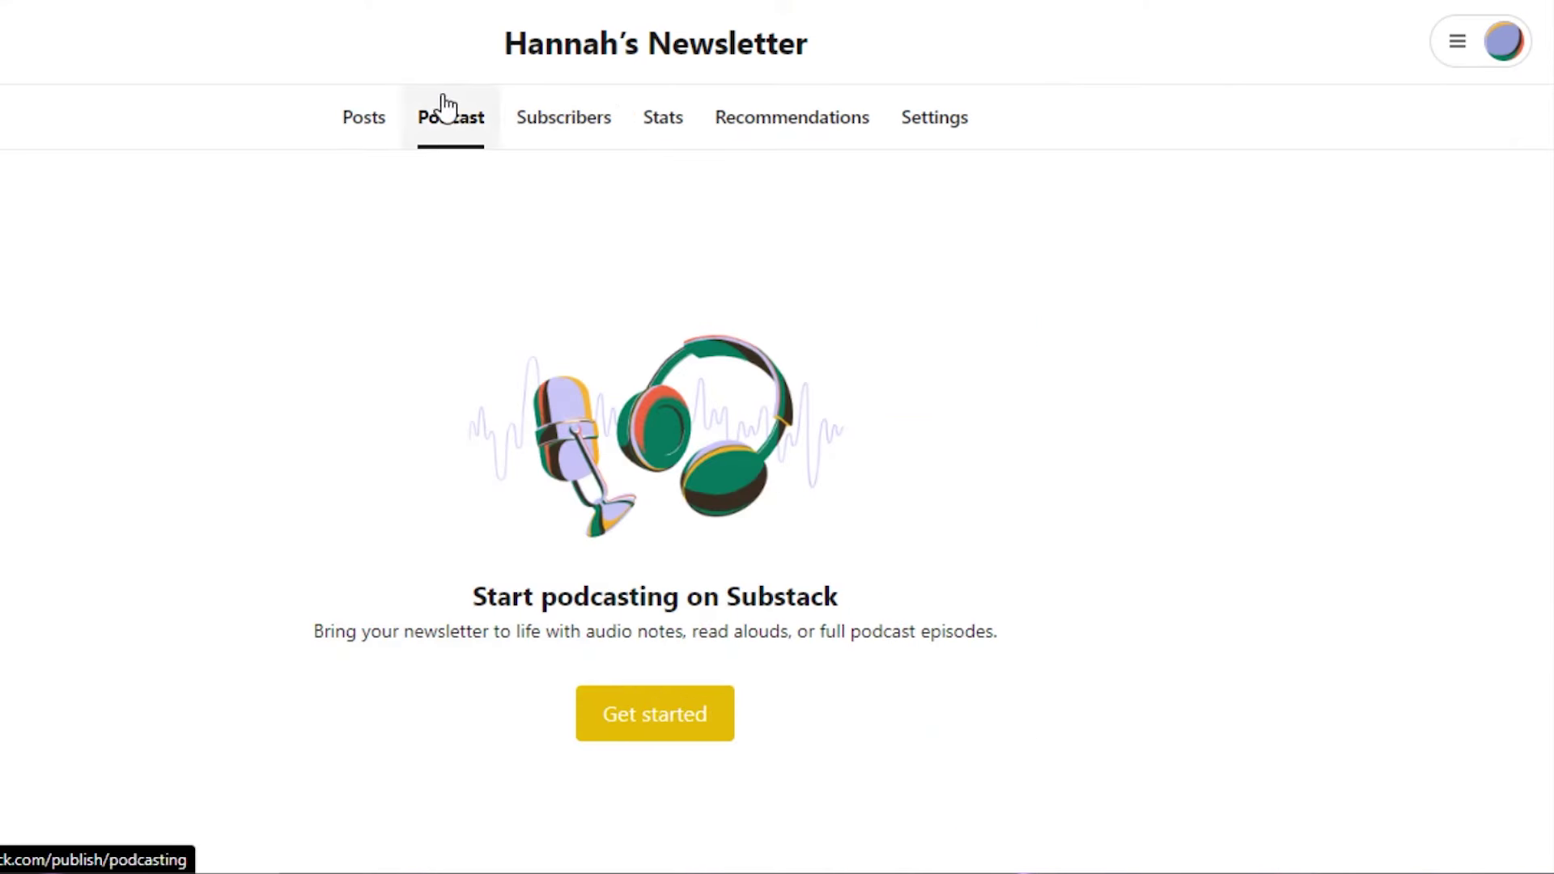
Browse the publication Settings, including the 'Hottest Topics' description, then show the account menu.
left_click(936, 121)
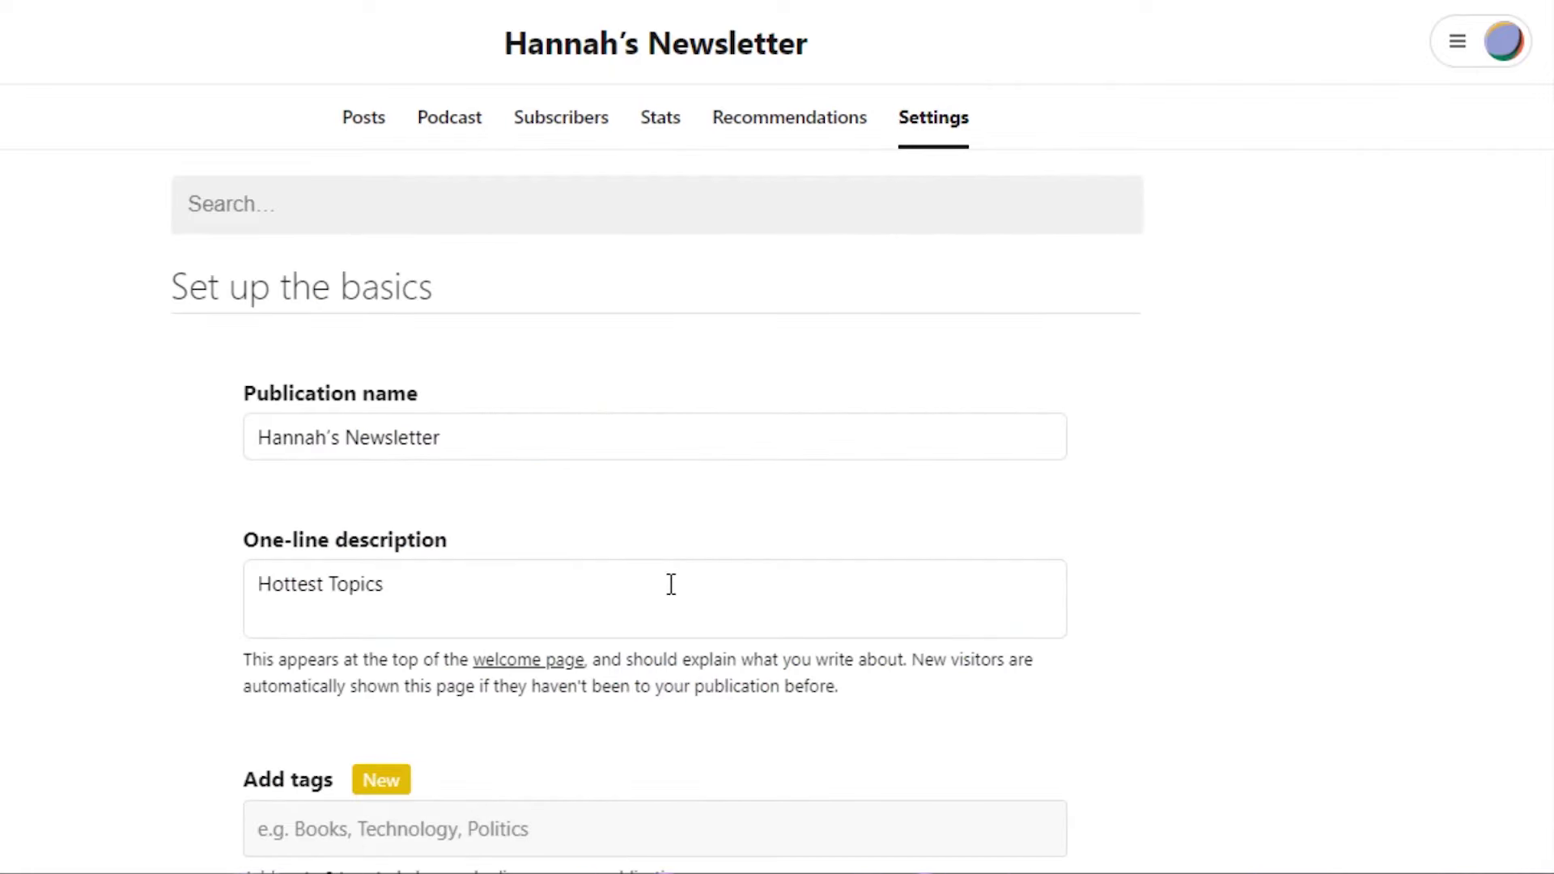
scroll(655, 437, "down", 20)
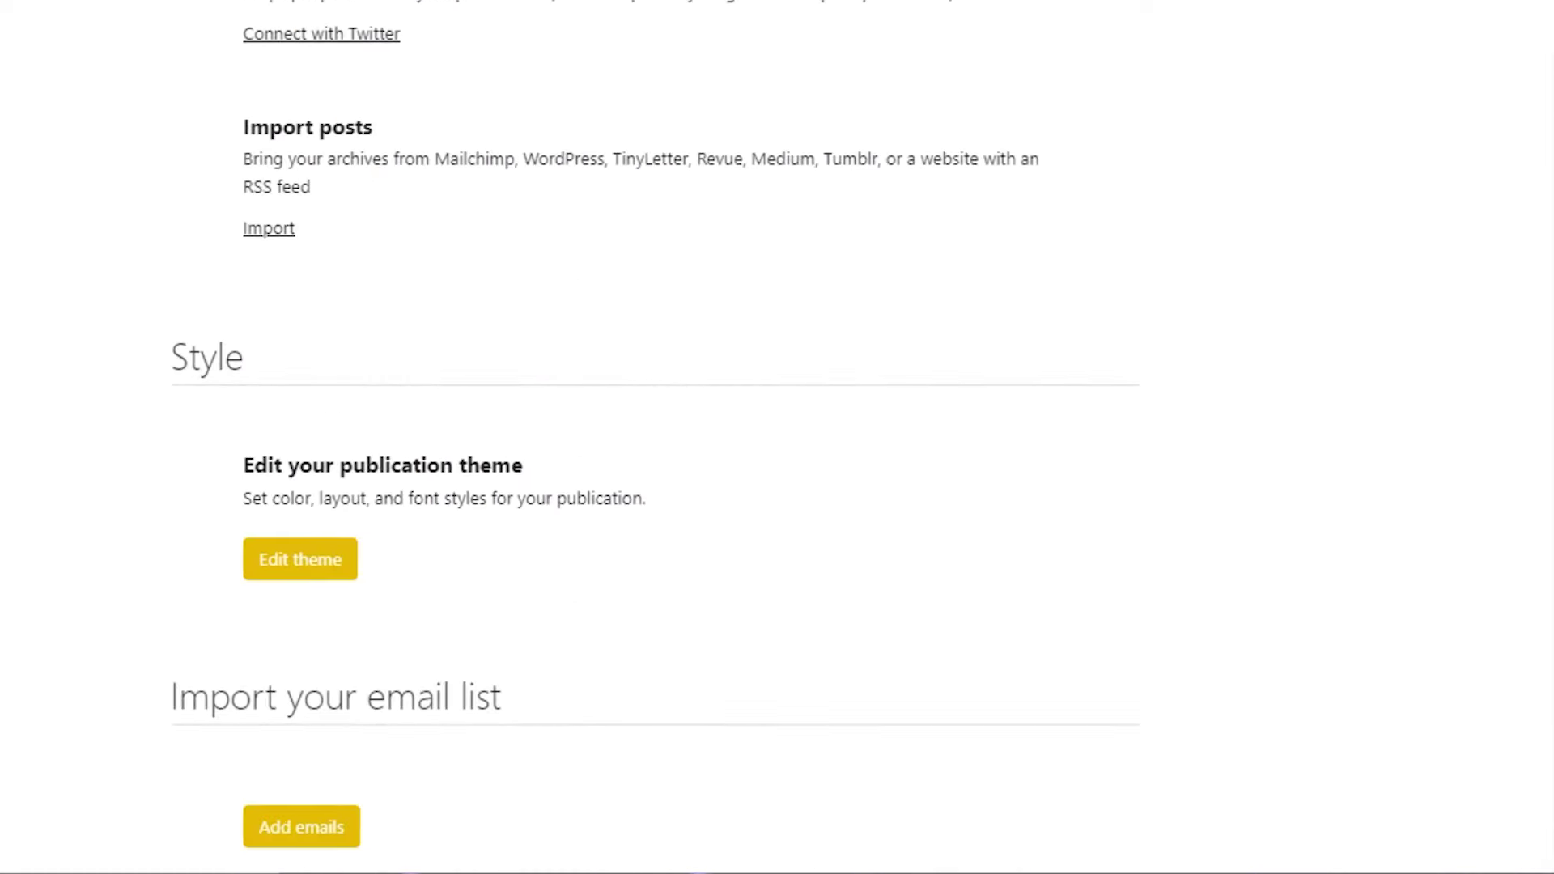
scroll(656, 437, "down", 20)
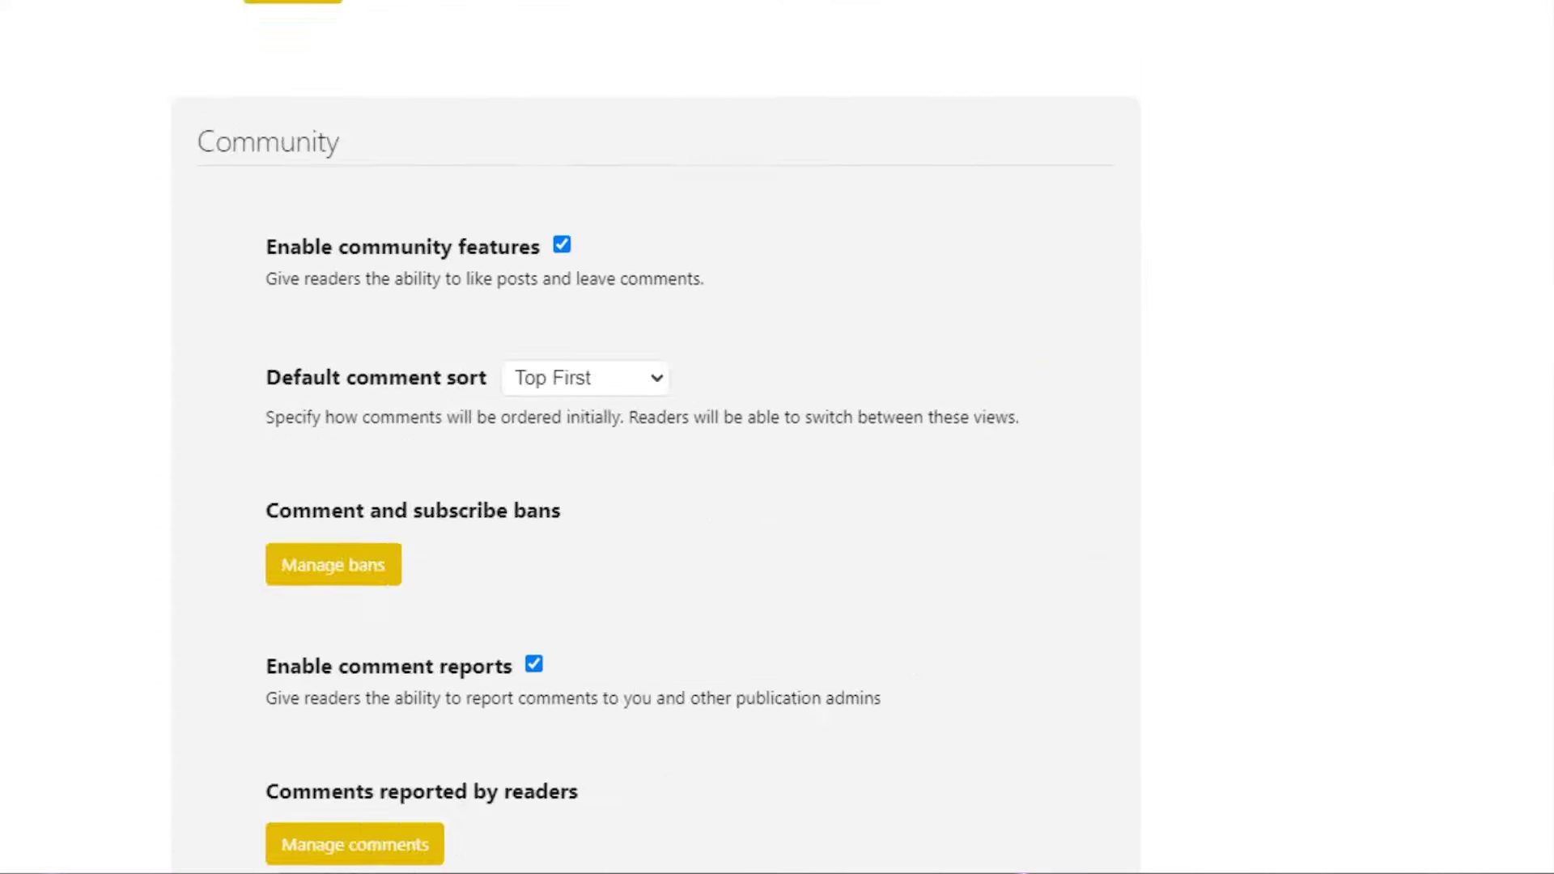
scroll(655, 437, "down", 5)
scroll(655, 437, "up", 20)
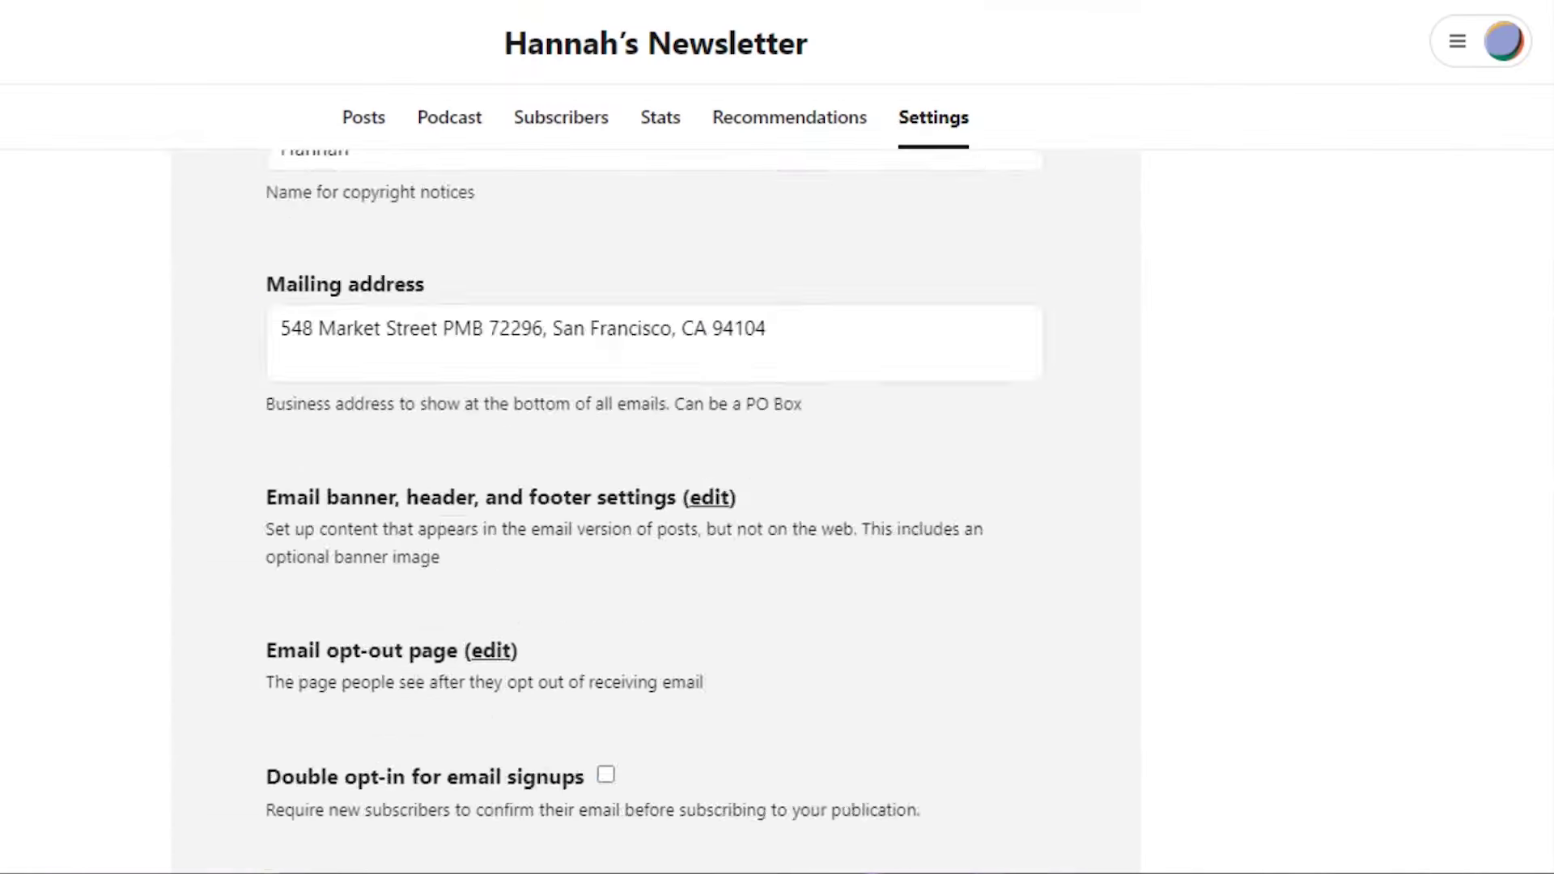
scroll(656, 486, "up", 8)
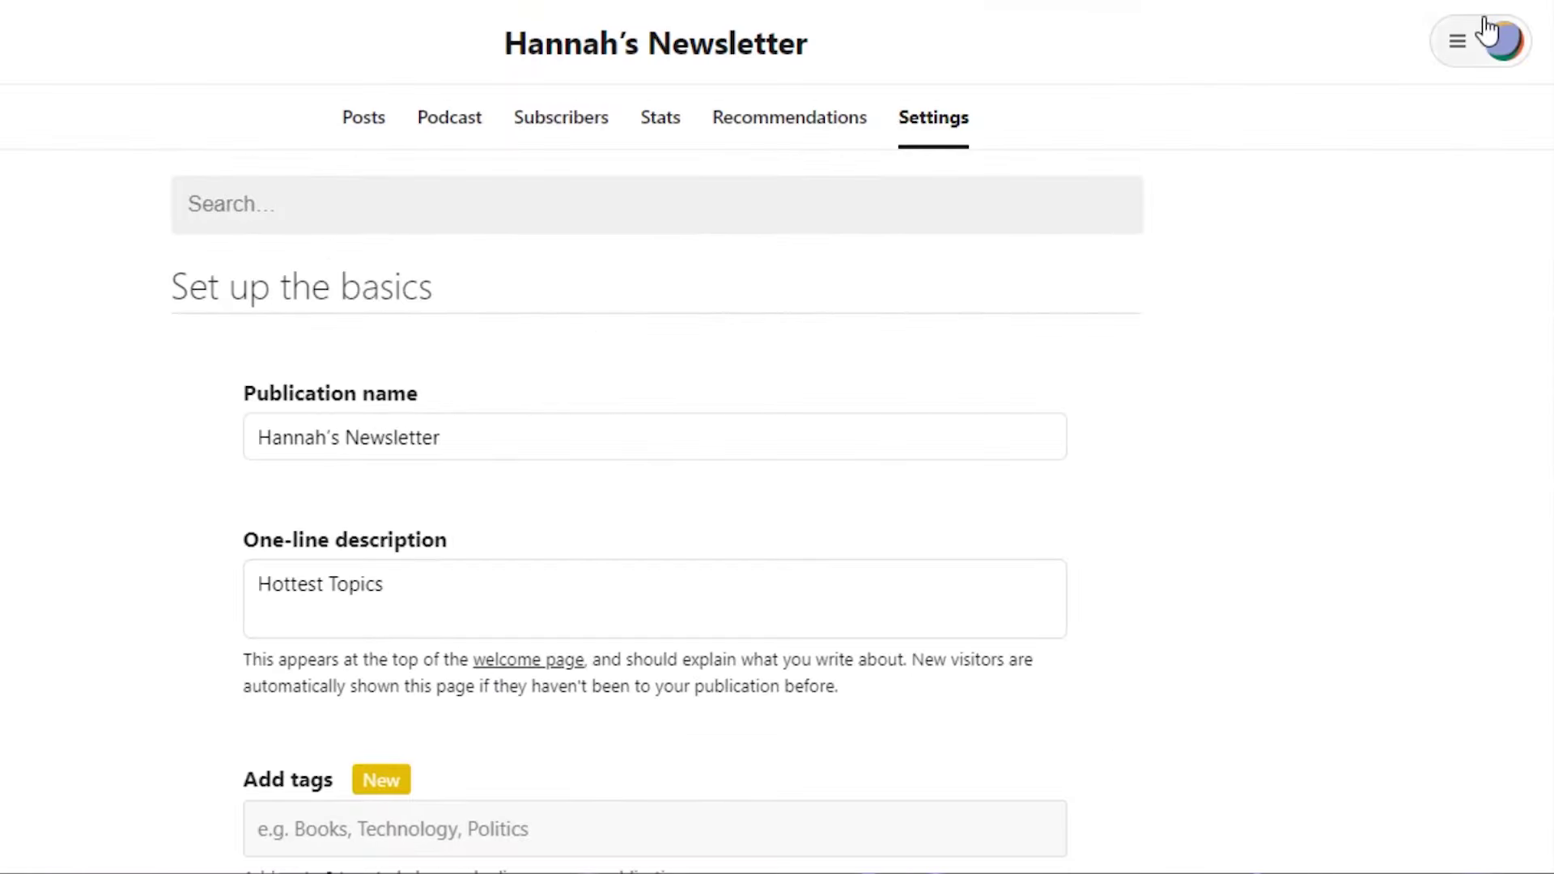
left_click(1461, 34)
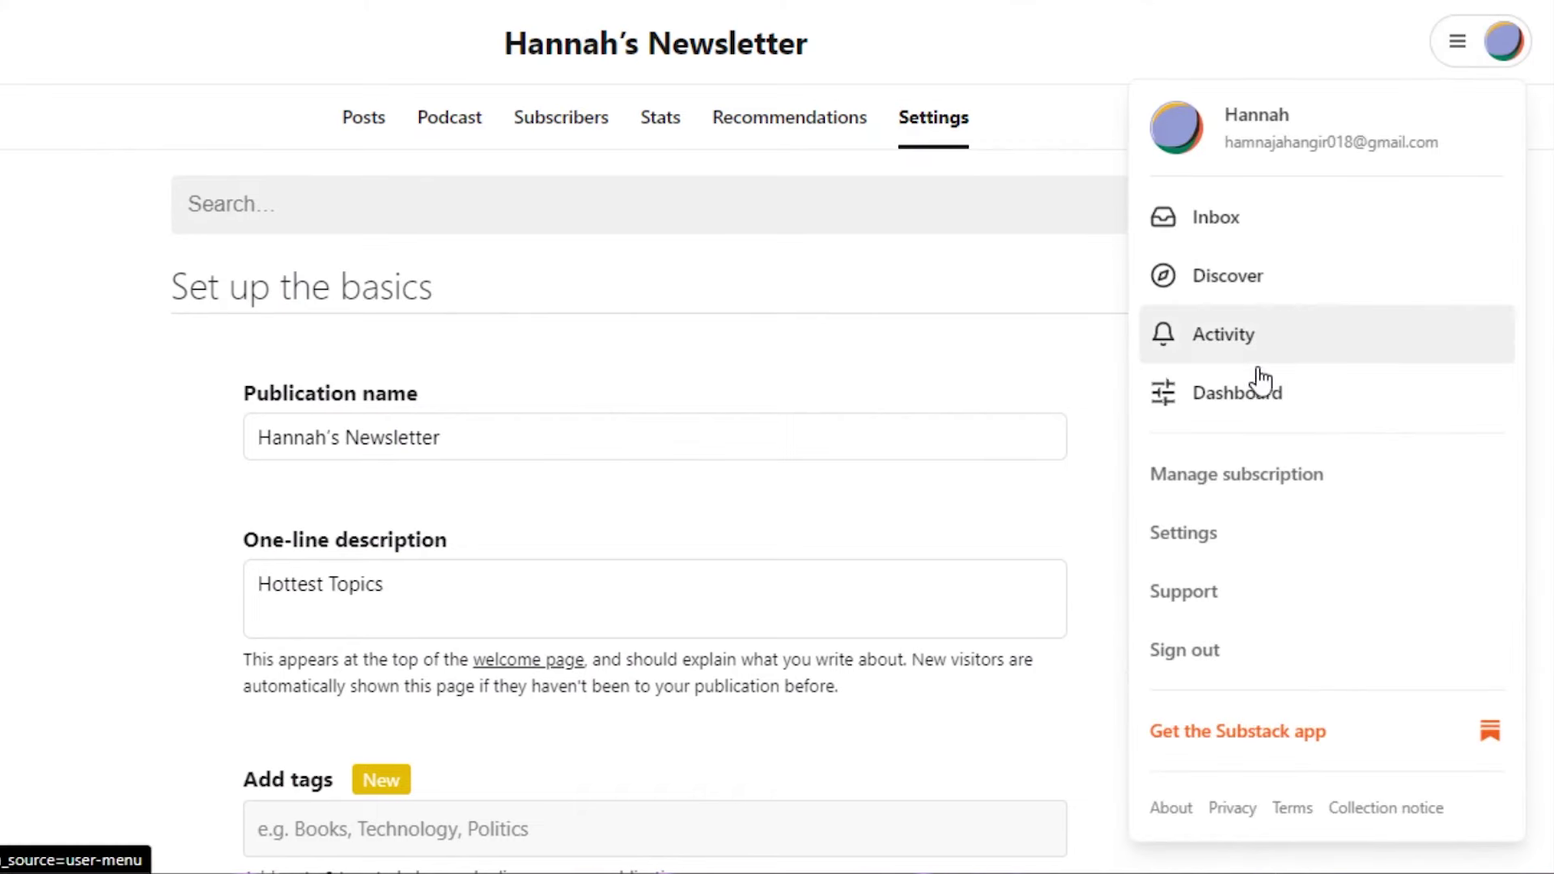
Go to the reader Inbox from the account menu.
left_click(1259, 229)
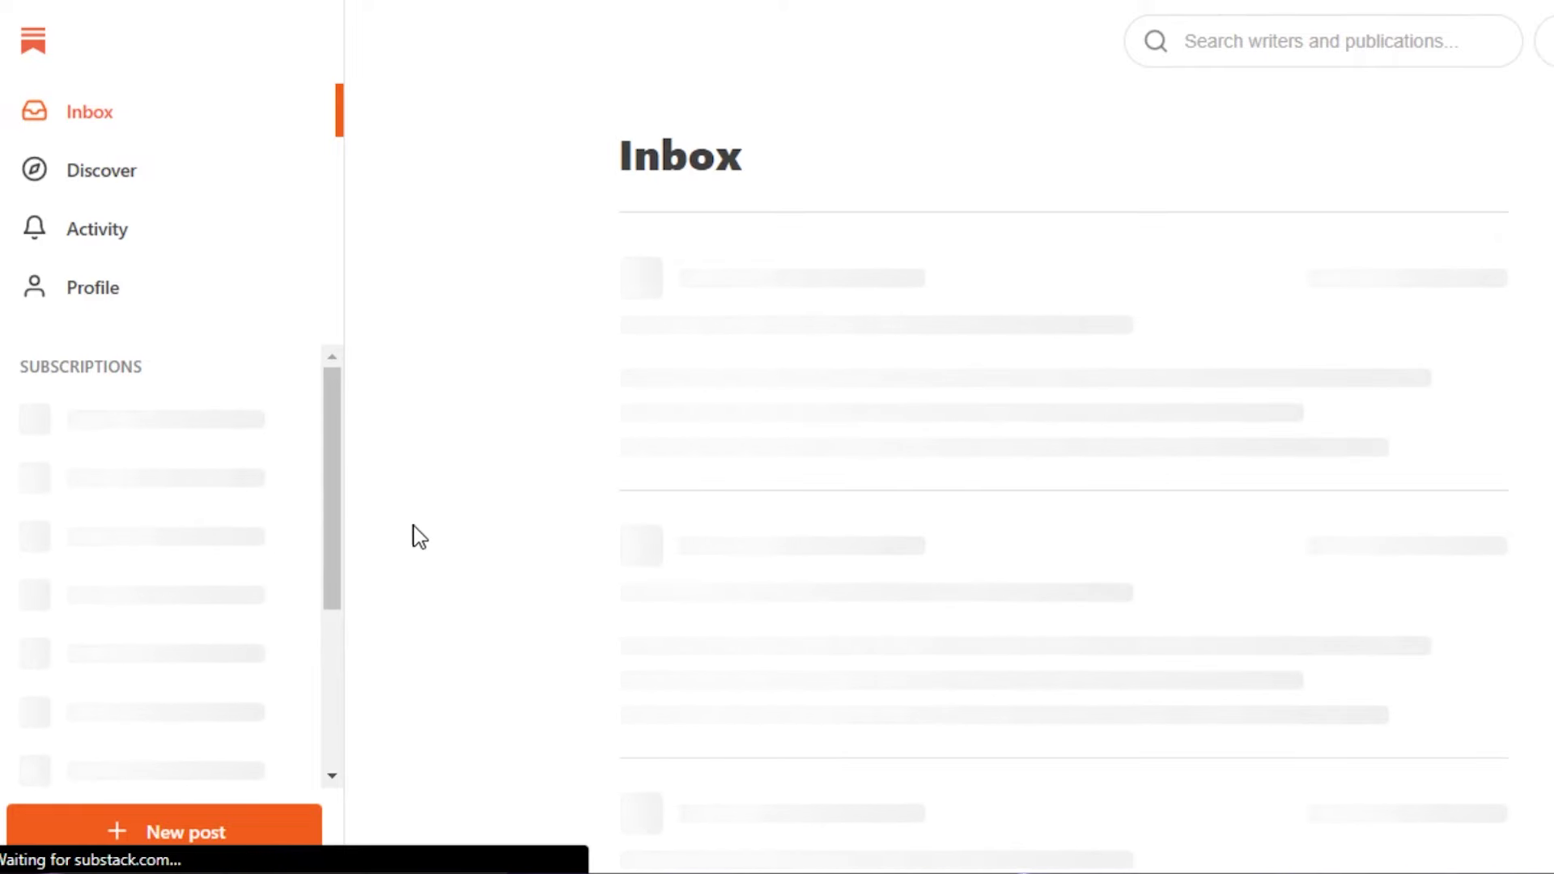
mouse_move(304, 420)
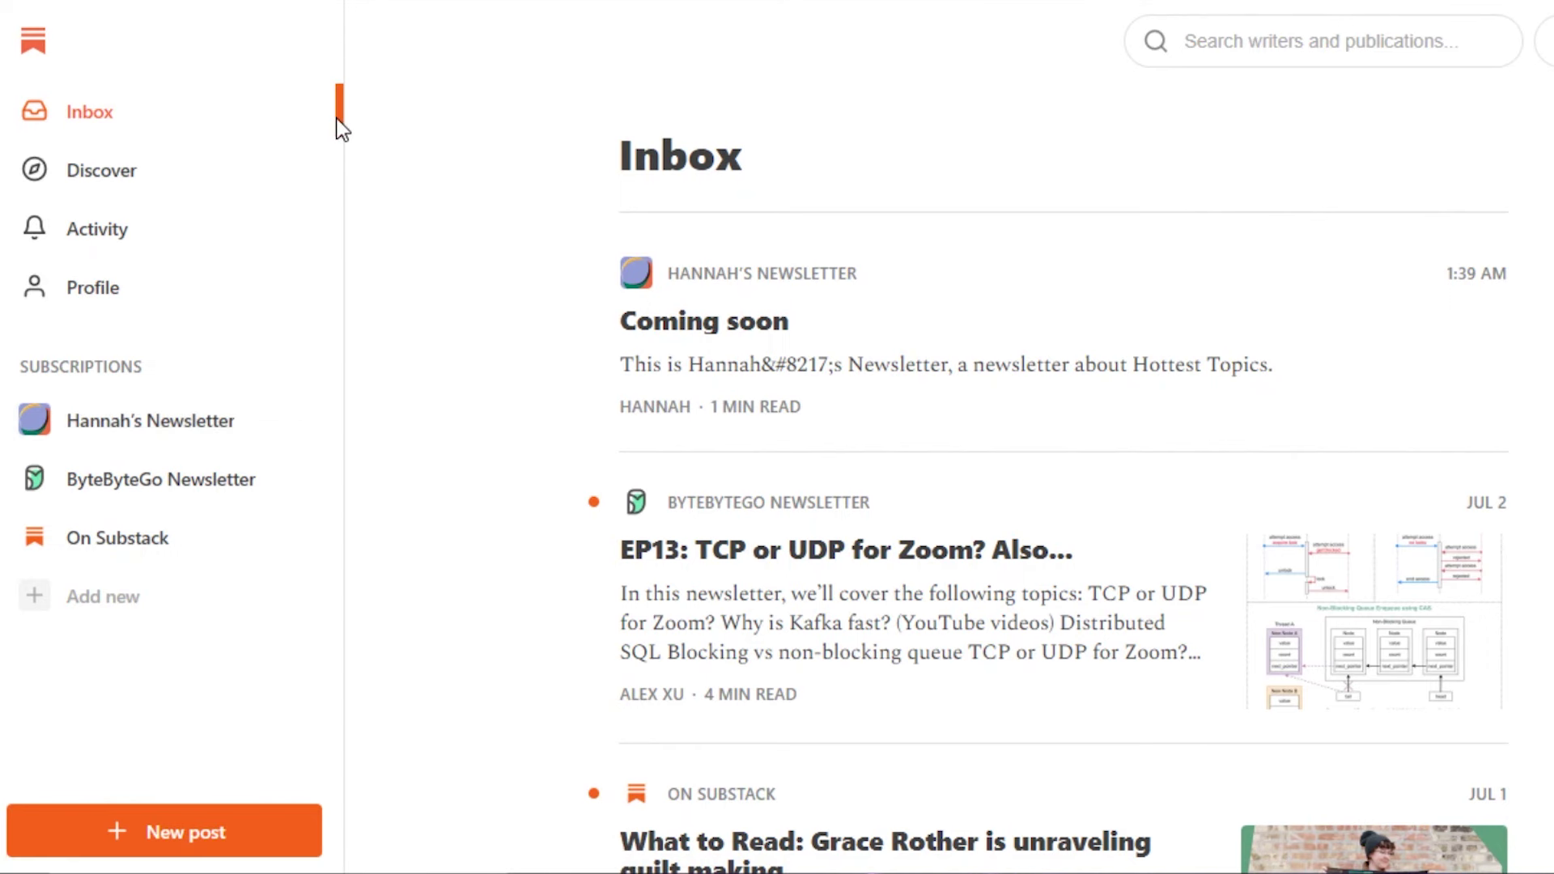
left_click_drag(337, 128, 427, 224)
left_click(429, 207)
Browse the inbox feed from the 'Coming soon' post down to the June On Substack articles.
scroll(921, 486, "down", 1)
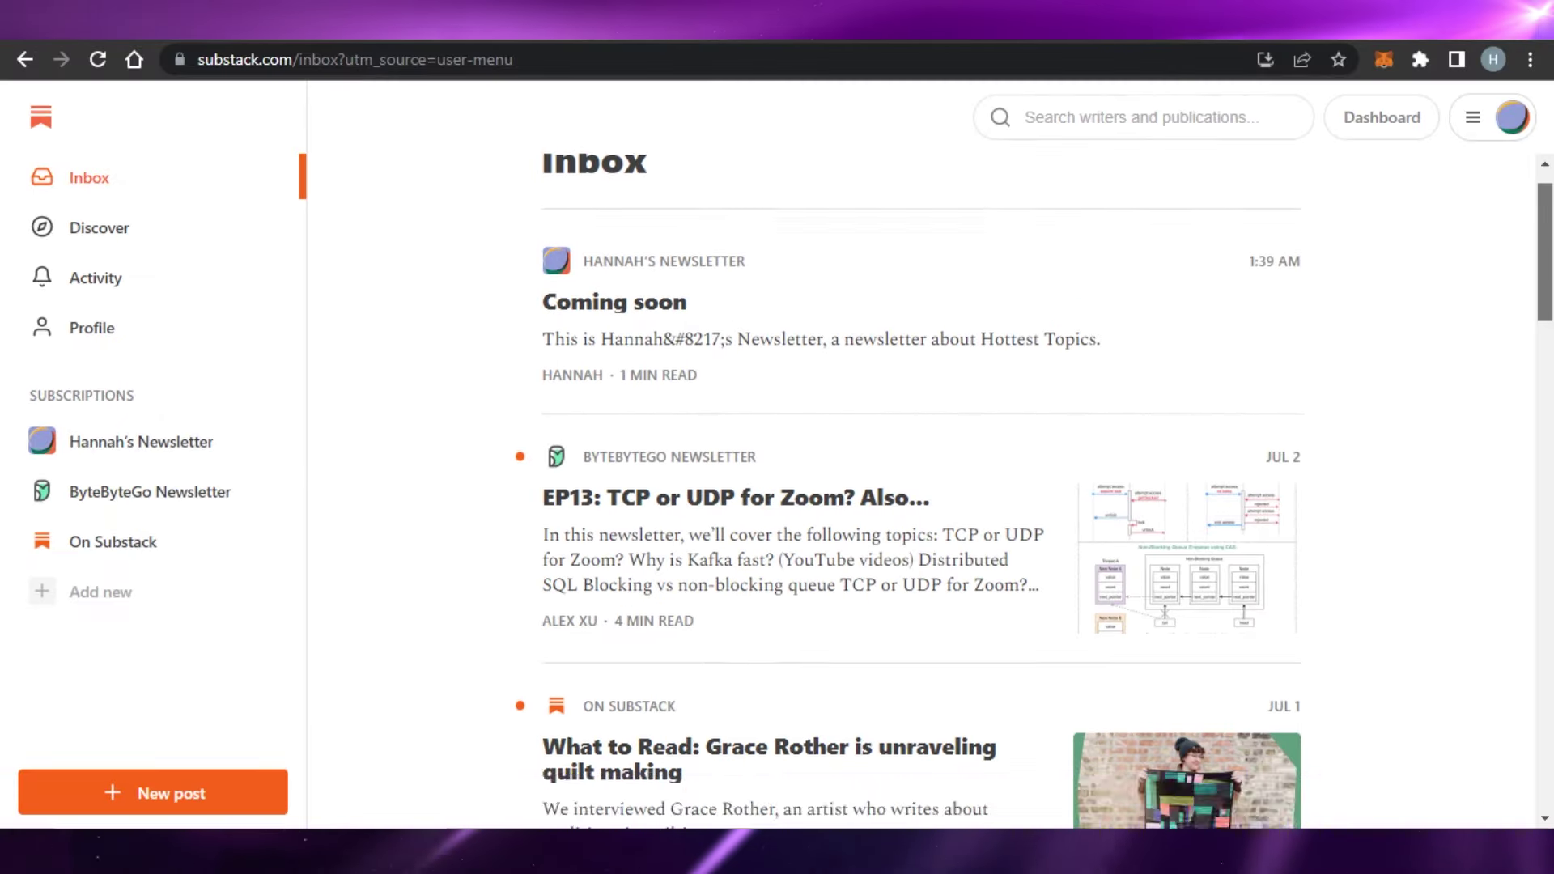
scroll(921, 486, "down", 15)
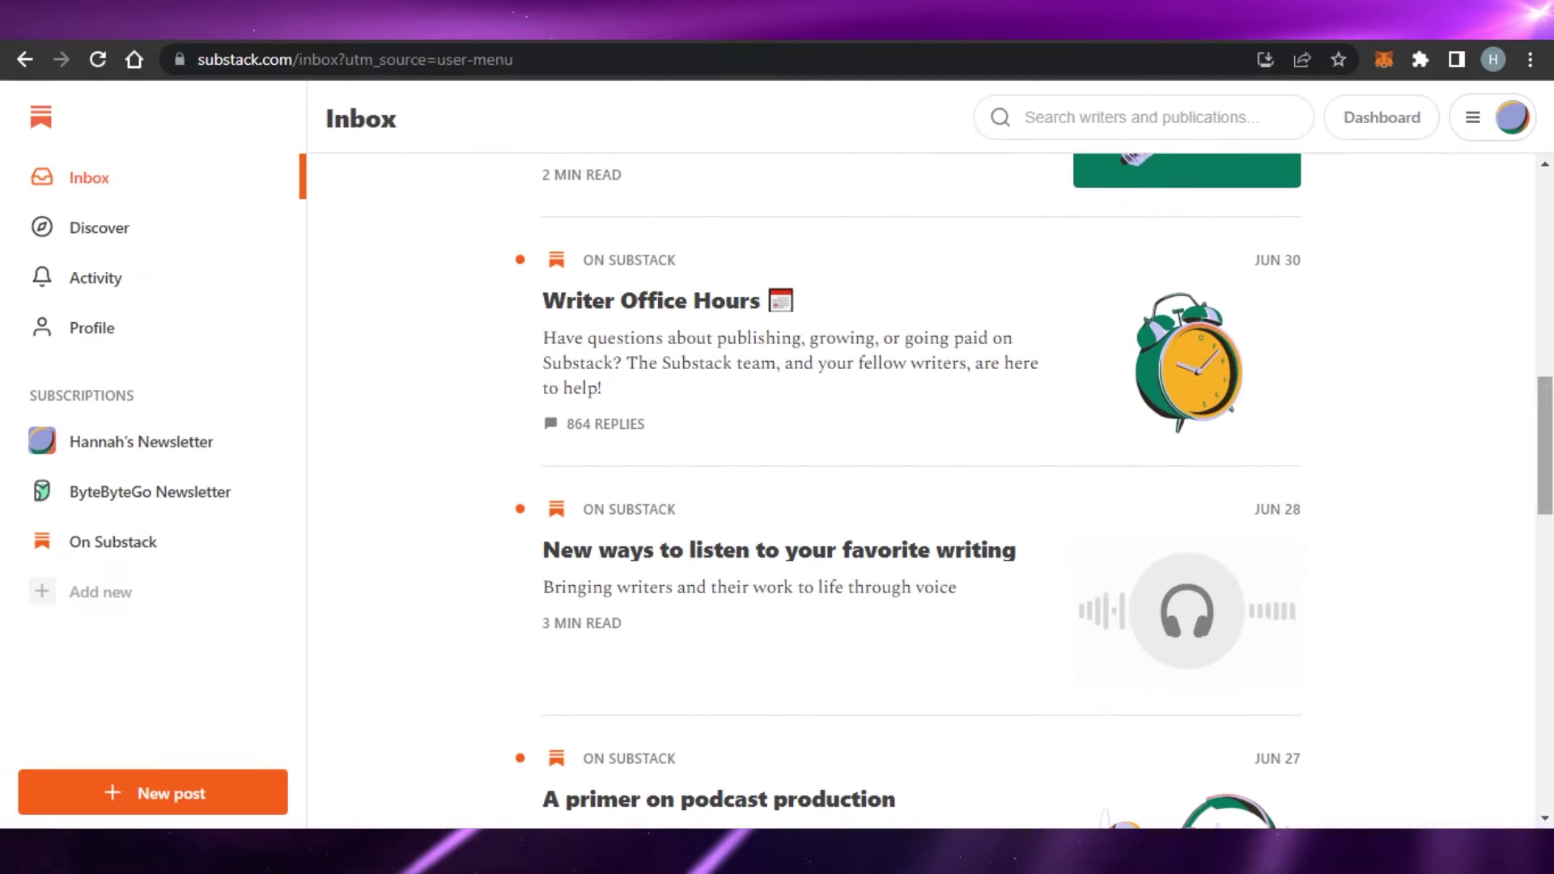
scroll(921, 485, "up", 7)
scroll(921, 485, "down", 4)
scroll(921, 485, "down", 2)
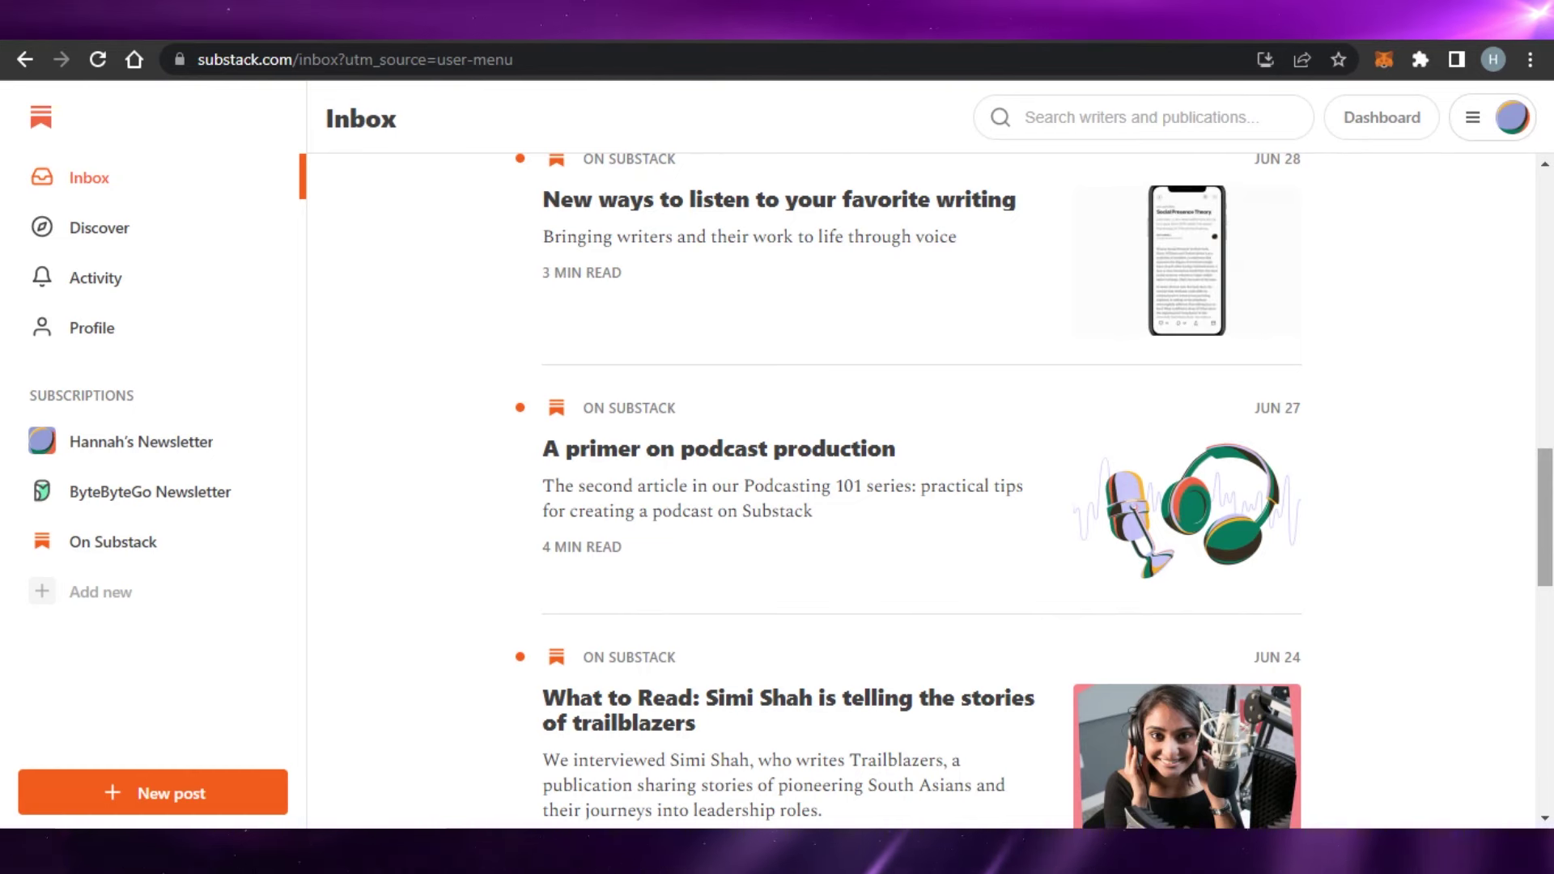
scroll(921, 485, "down", 7)
scroll(1265, 820, "down", 13)
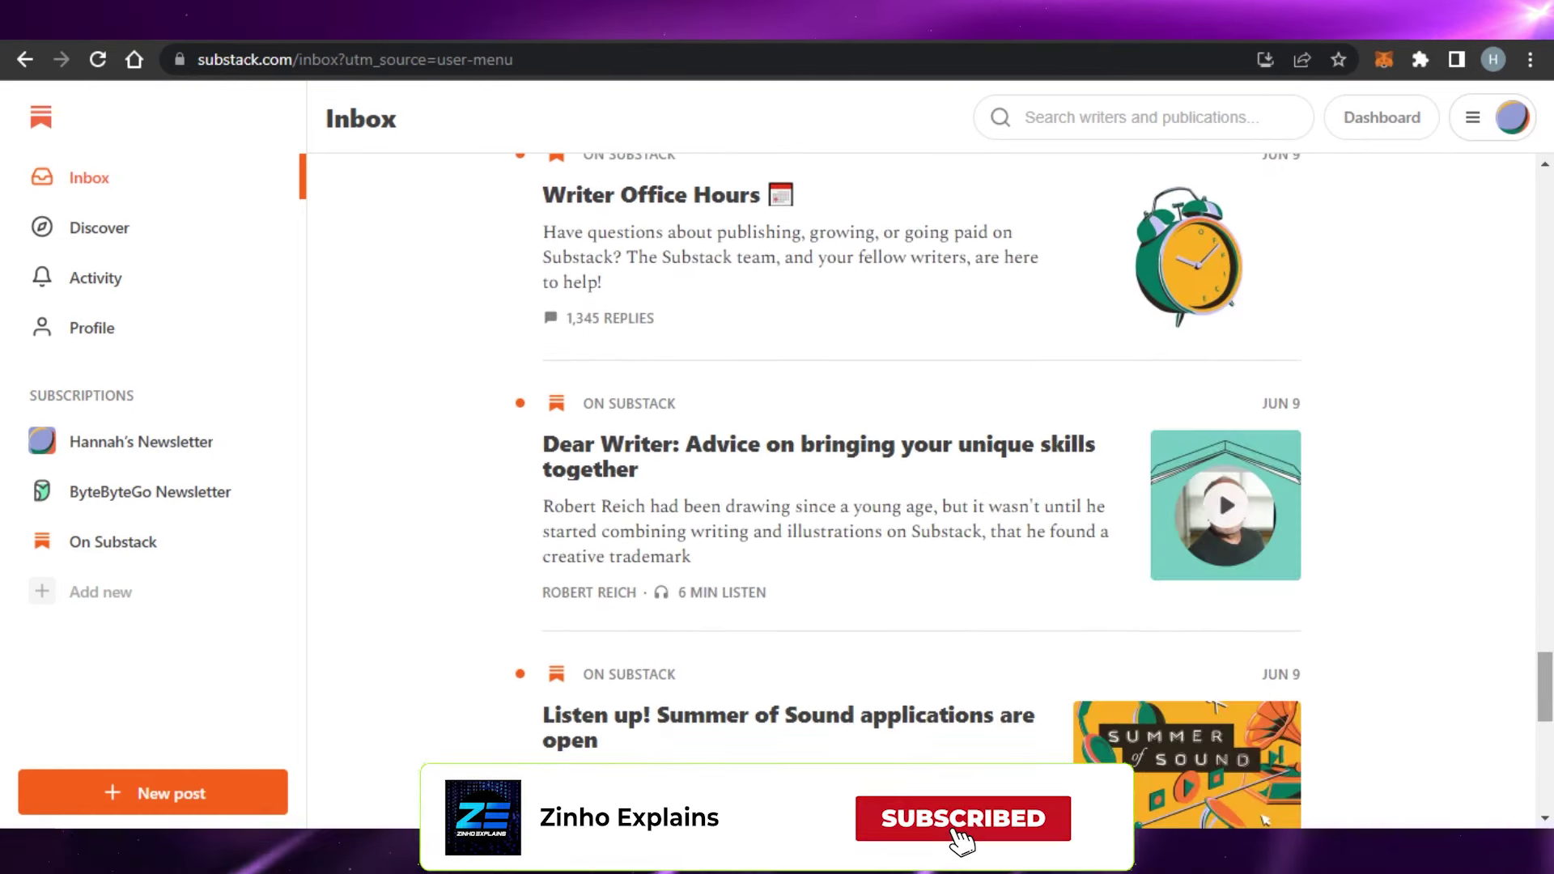
scroll(1265, 819, "down", 12)
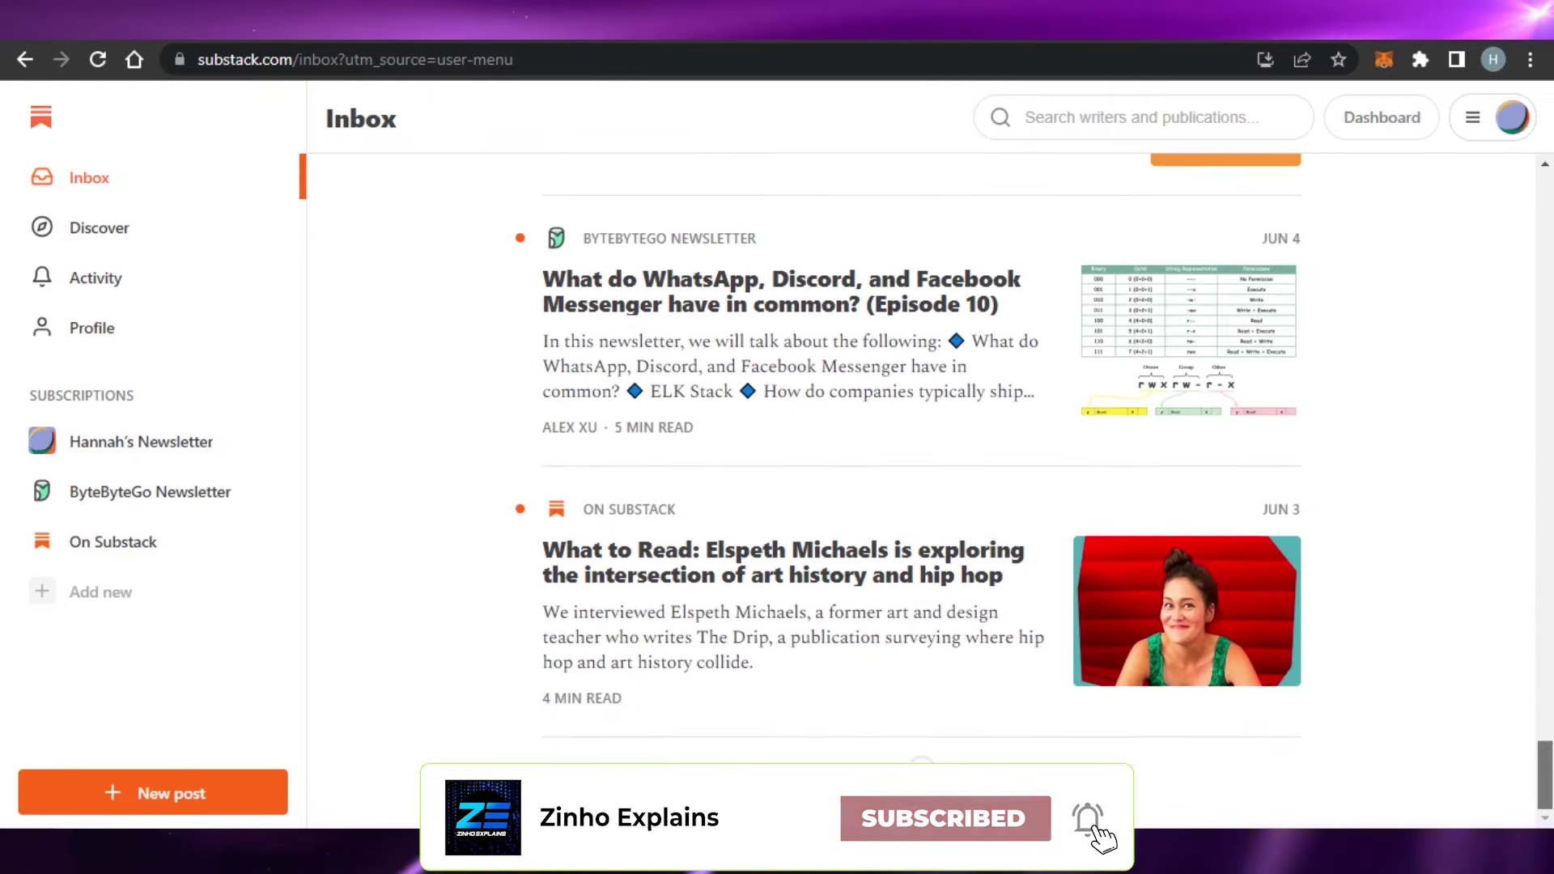
scroll(1008, 632, "up", 20)
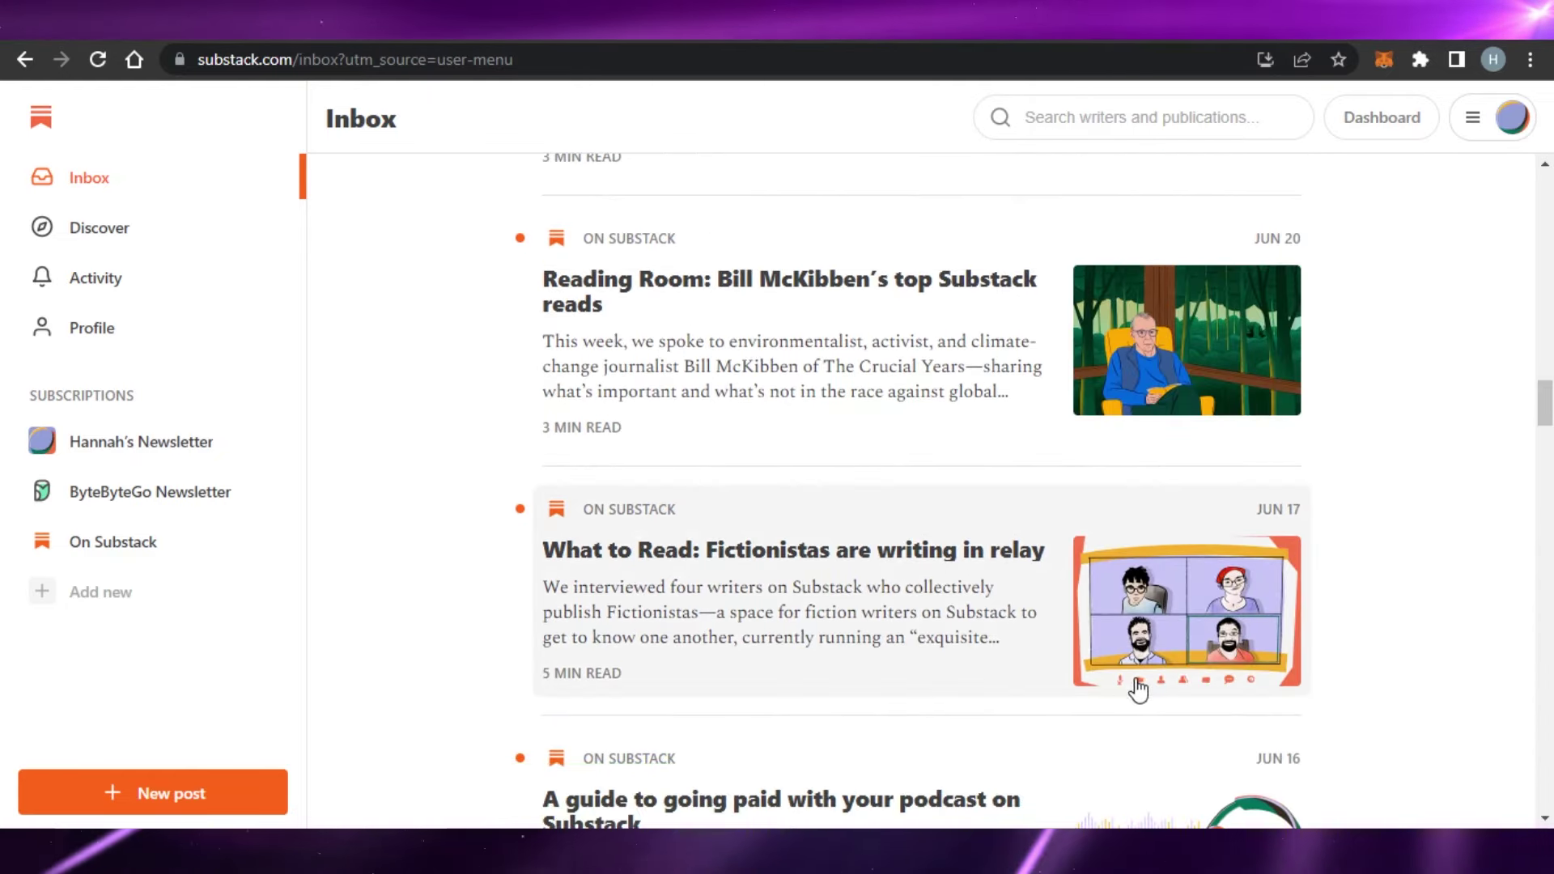